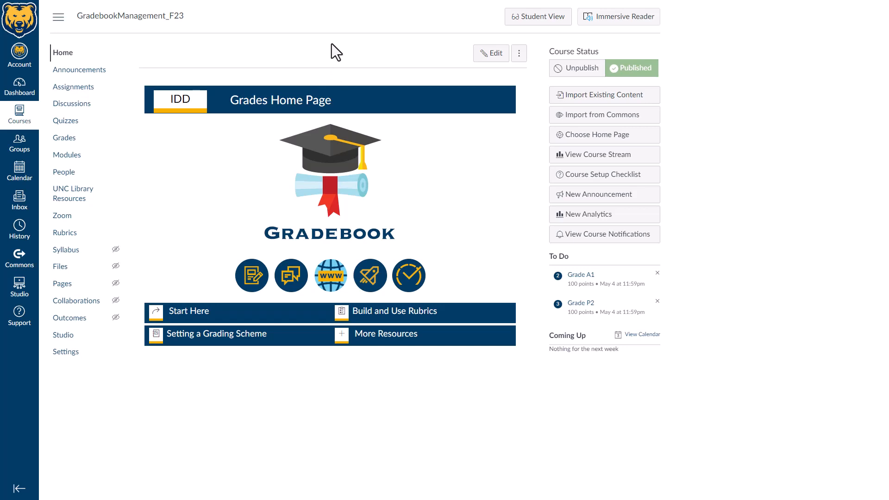
Step: Delete the empty Assignments group from the course's assignments page and confirm the deletion
click(79, 93)
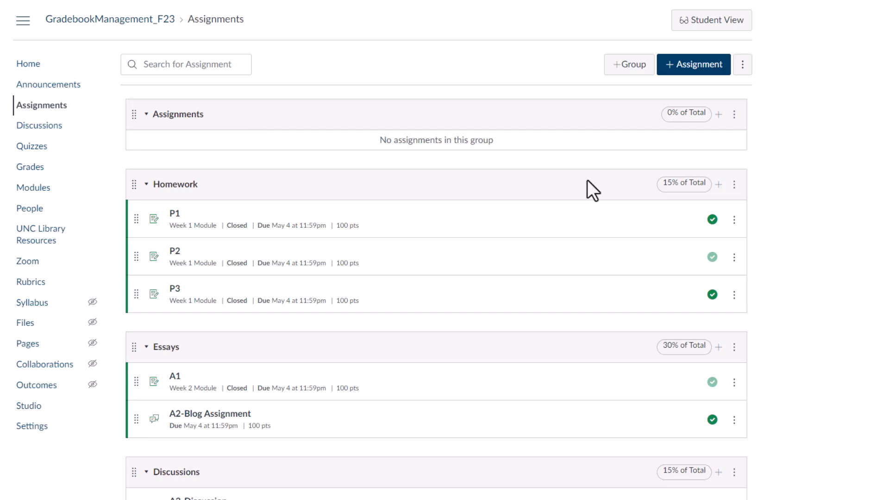
click(733, 114)
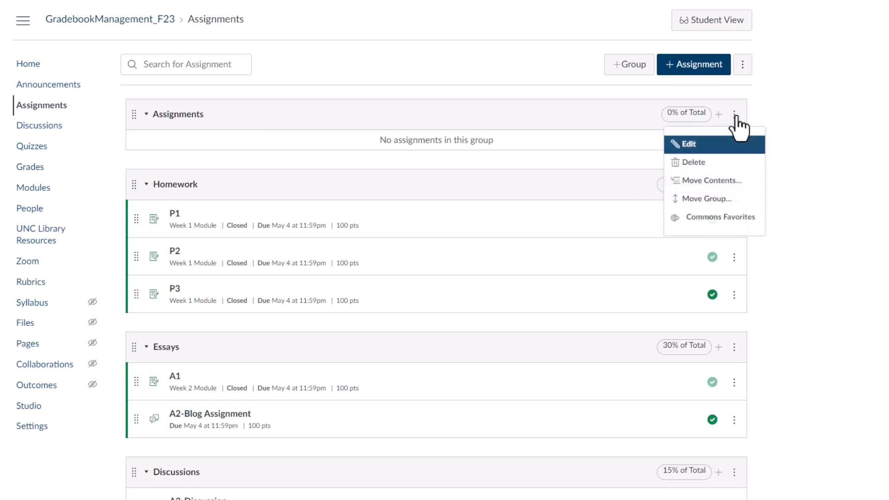
click(708, 164)
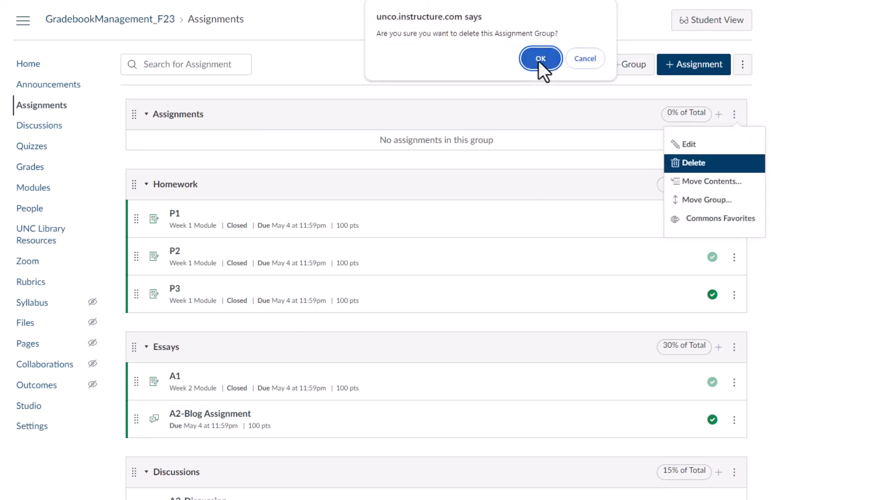
click(538, 60)
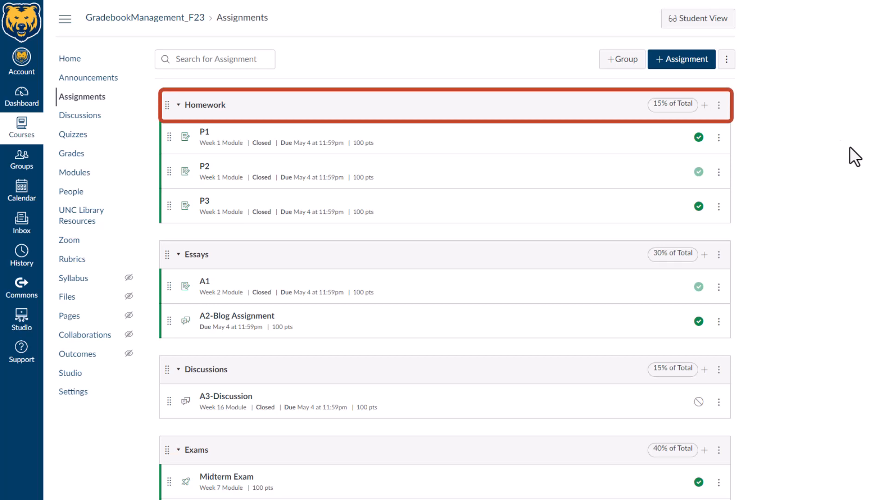
Step: Compare the weighted groups on the assignments page with the assignment, group and total columns in the gradebook
scroll(849, 147, down, 1)
scroll(850, 147, down, 1)
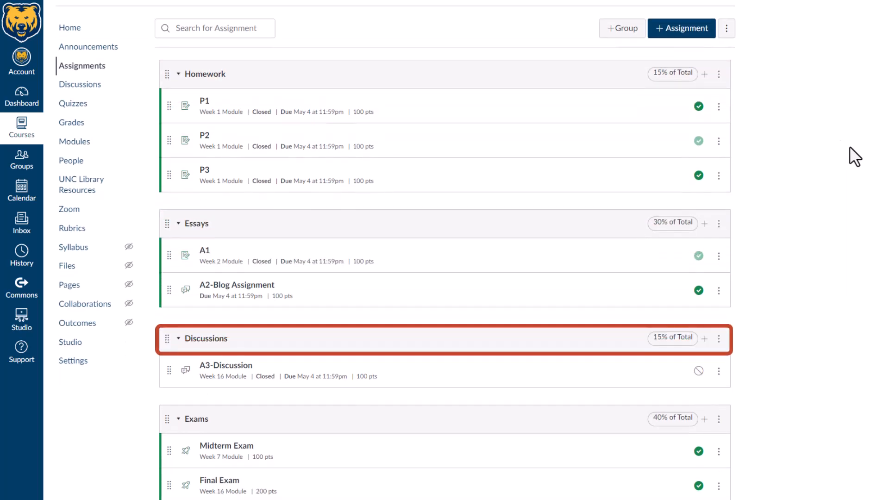
scroll(850, 147, up, 1)
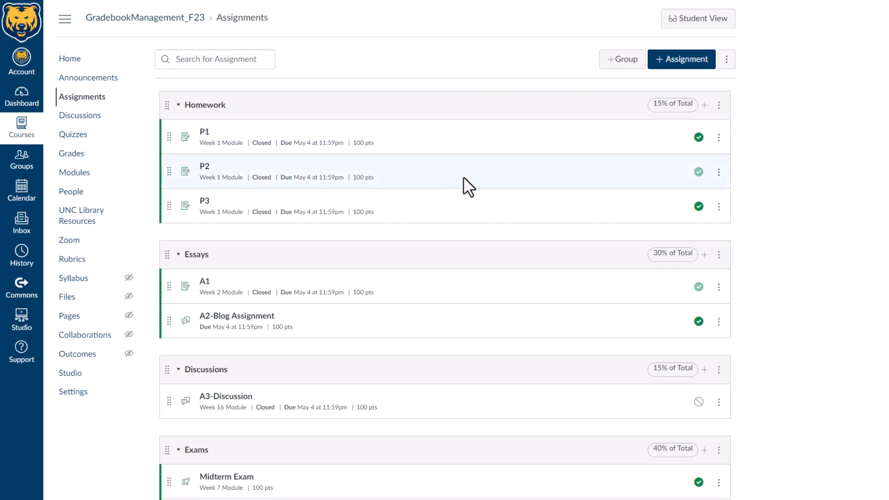
click(69, 155)
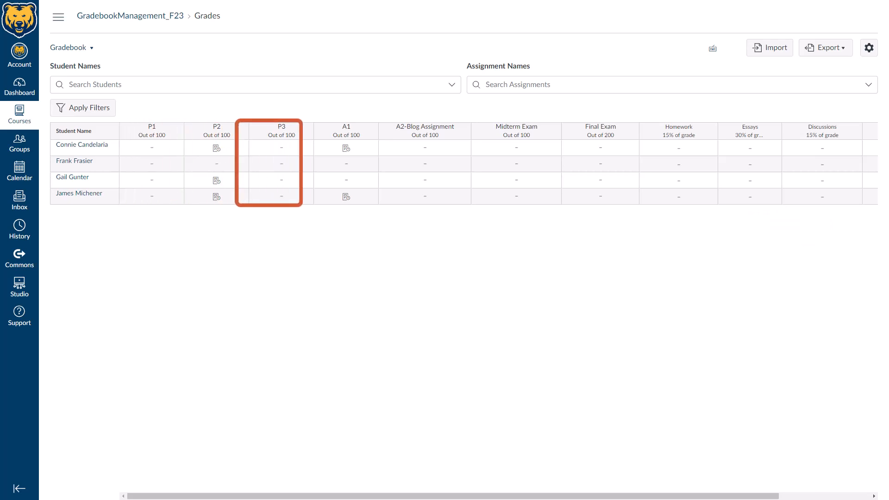
scroll(463, 172, right, 5)
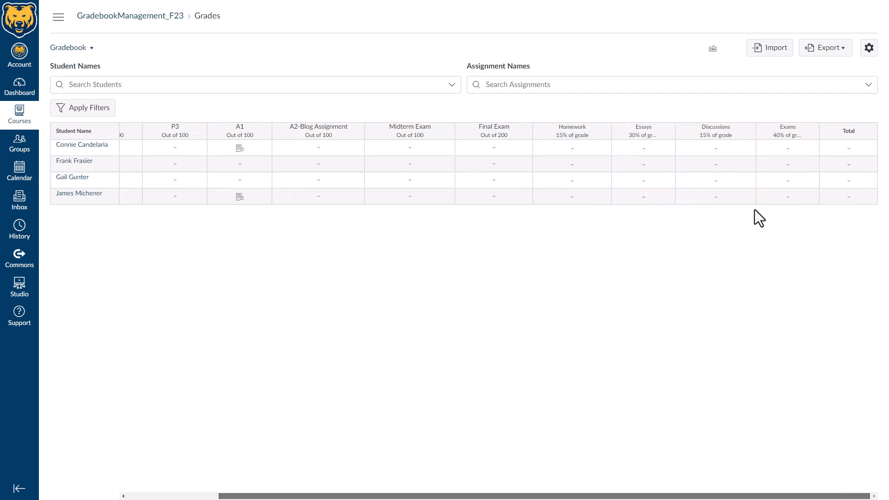
click(57, 19)
click(73, 87)
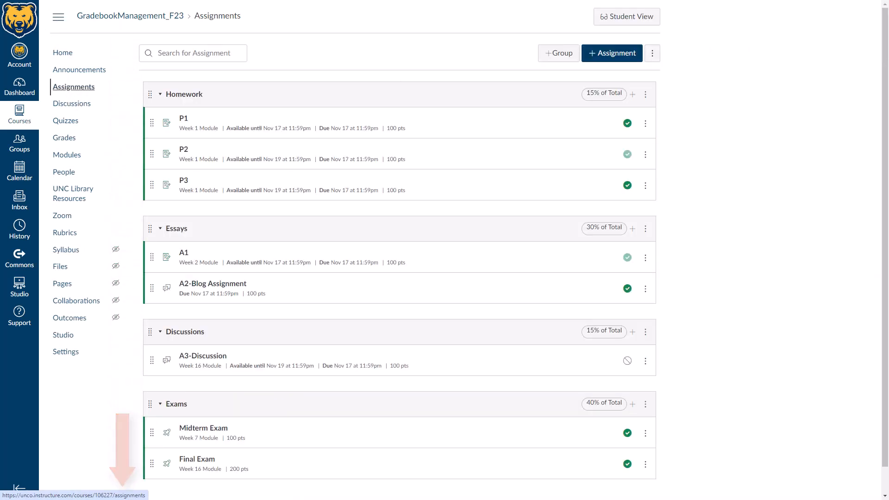
Step: Arrange the gradebook columns by Assignment Name - A-Z in the gradebook's view options and apply the settings
click(73, 145)
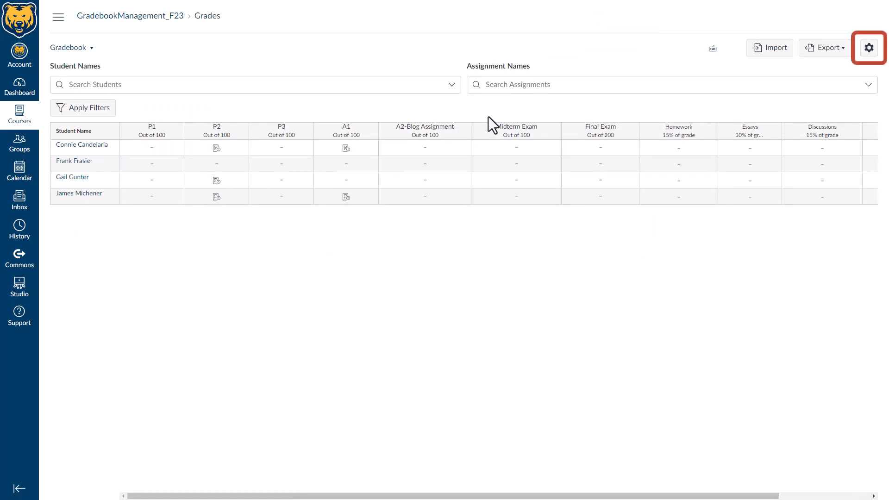
click(869, 49)
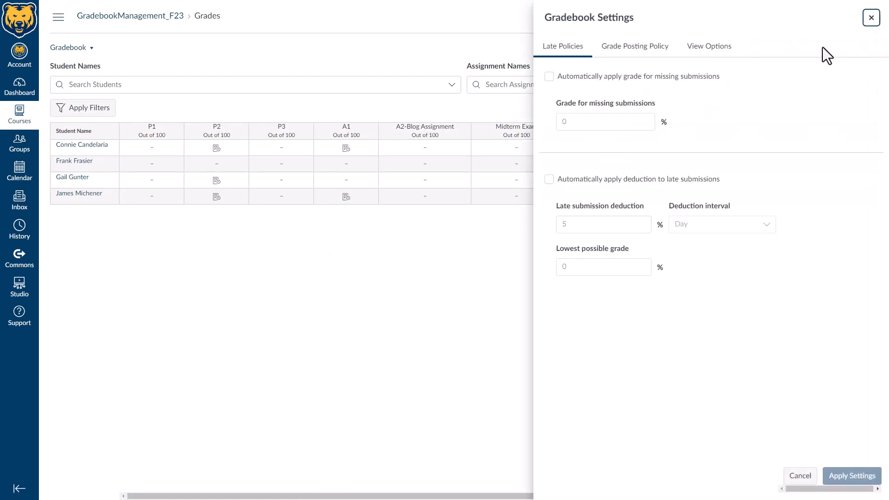
click(713, 52)
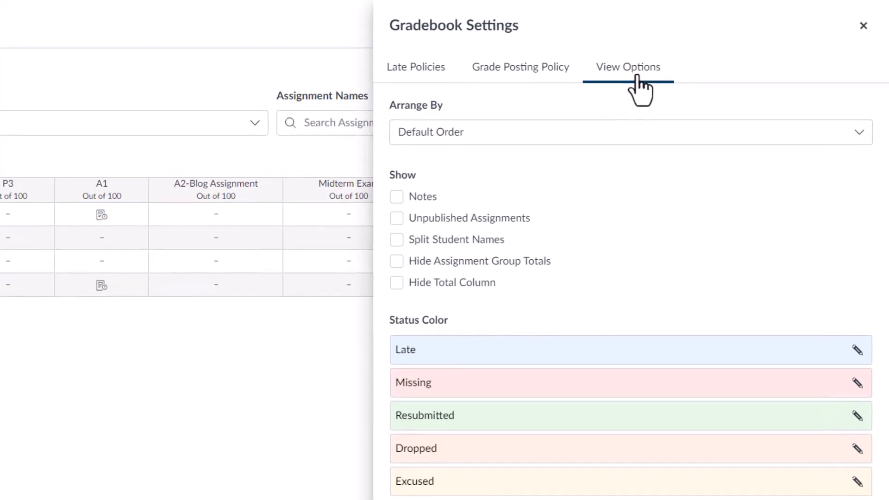
click(537, 138)
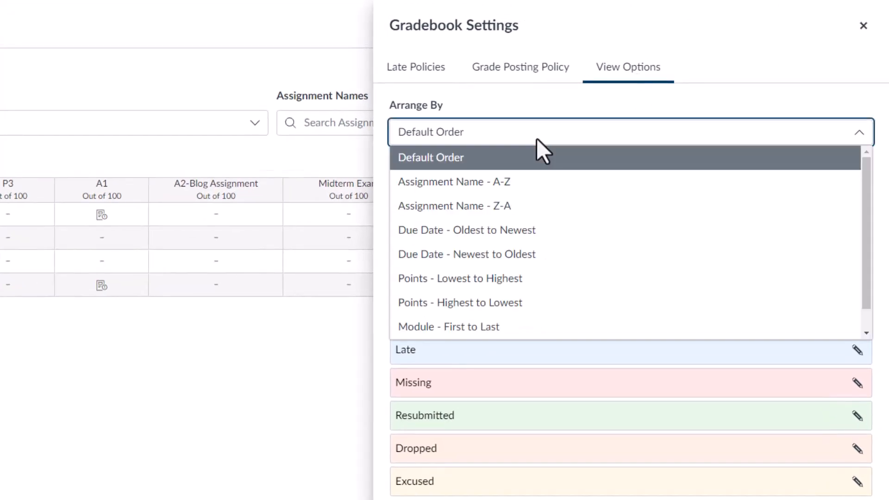
click(498, 160)
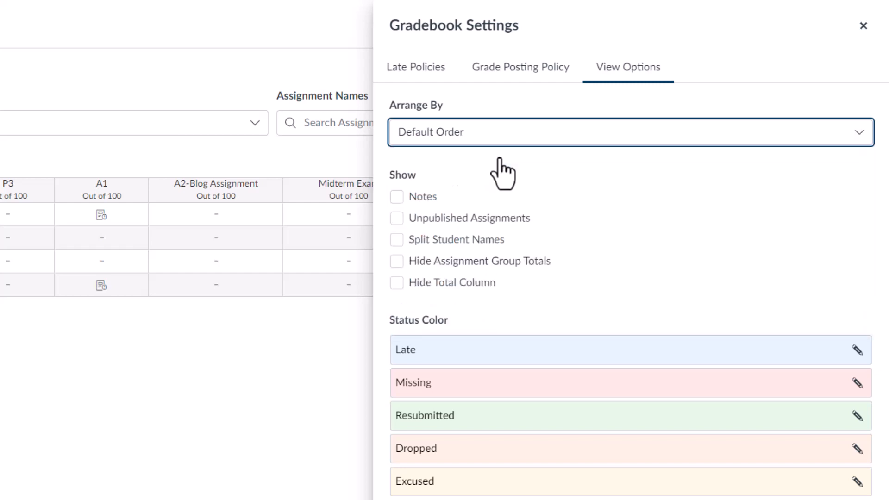
click(494, 132)
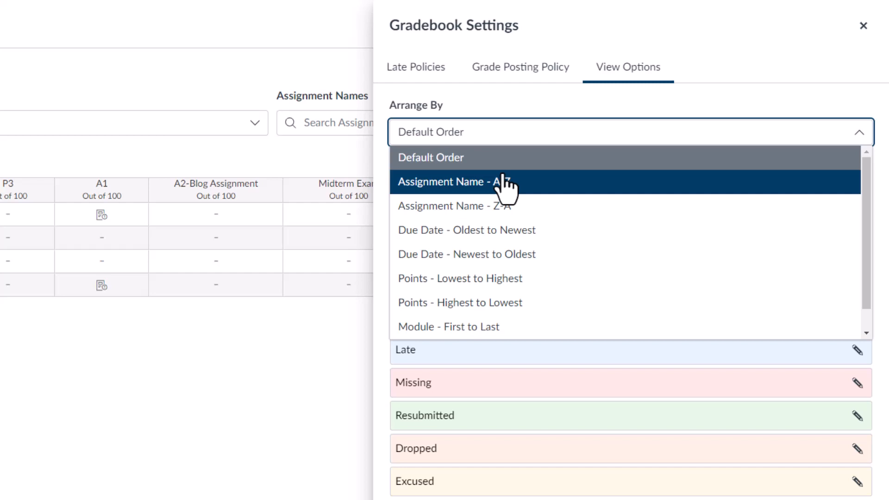
click(509, 132)
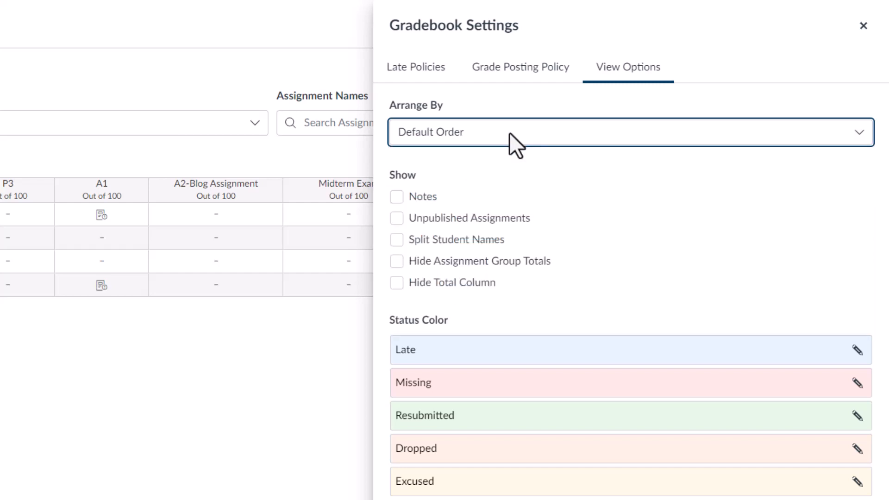
click(509, 132)
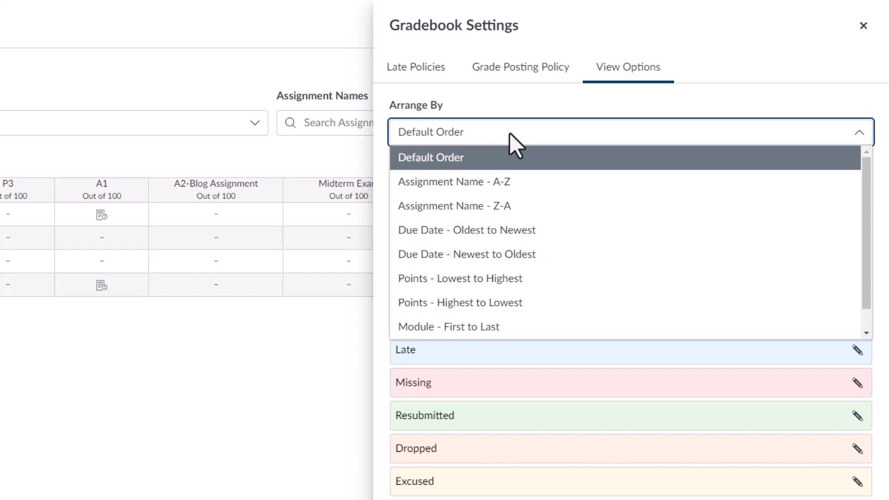
click(529, 184)
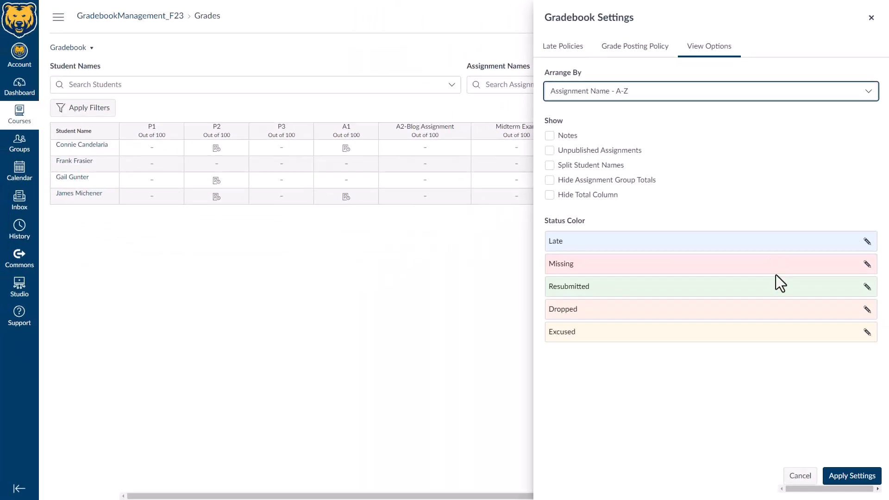
click(850, 473)
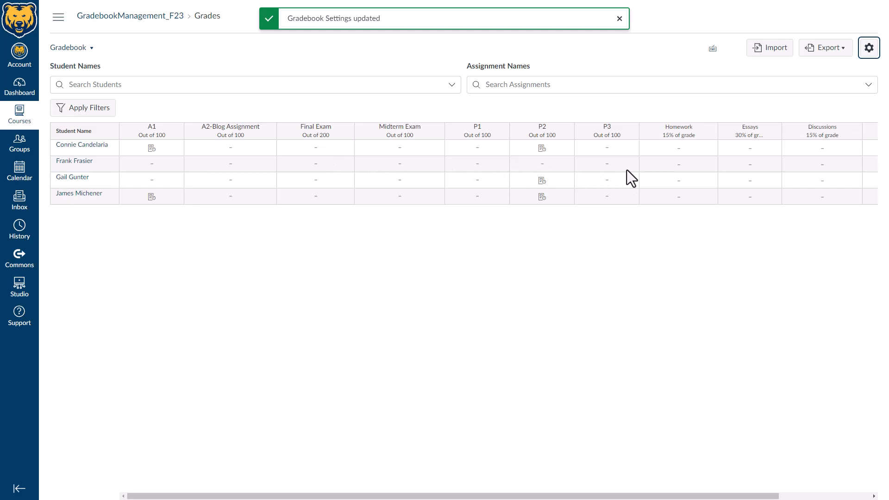
Step: Review the available column sorting options, close the gradebook settings without changes, and look over the gradebook columns
click(869, 48)
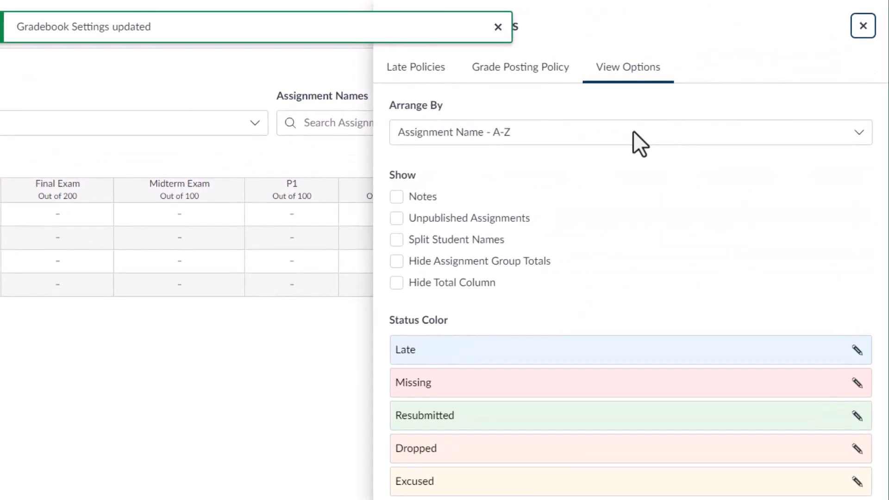
click(540, 135)
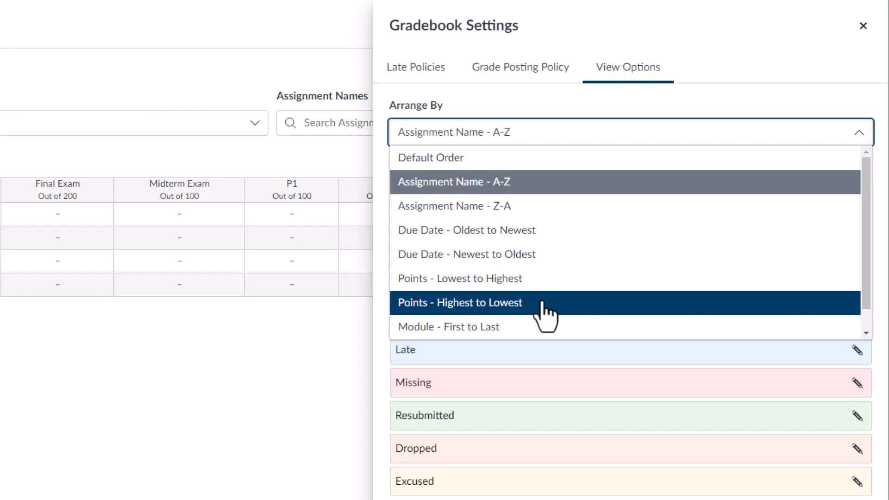
scroll(541, 307, down, 1)
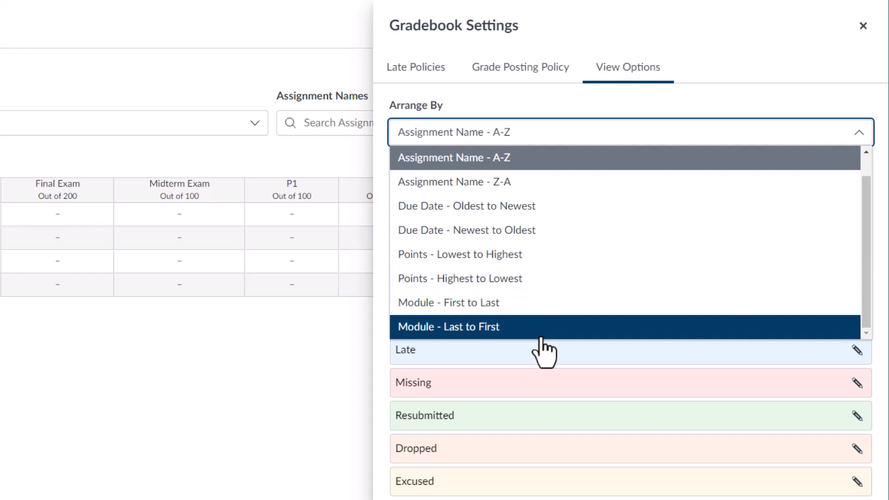
scroll(532, 283, up, 1)
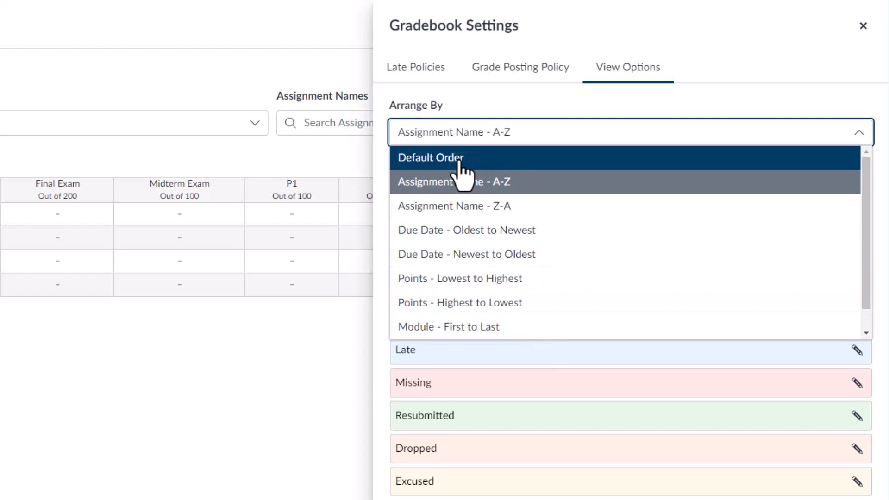
click(306, 146)
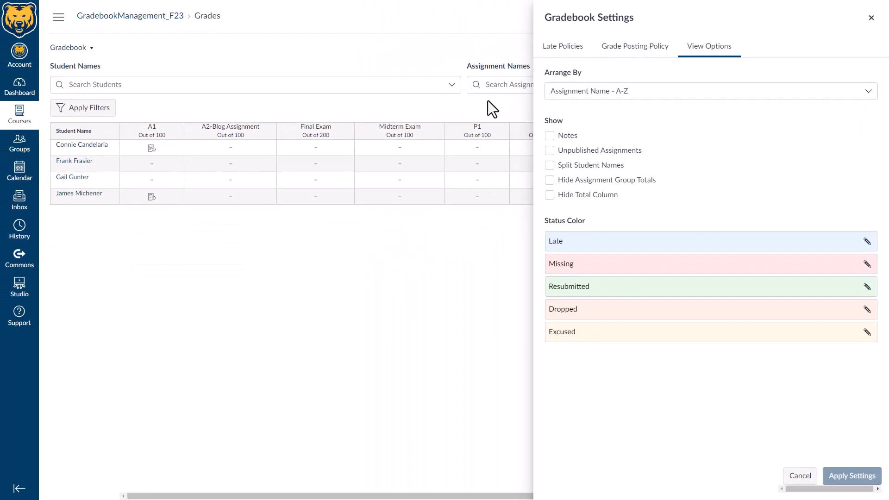
click(871, 18)
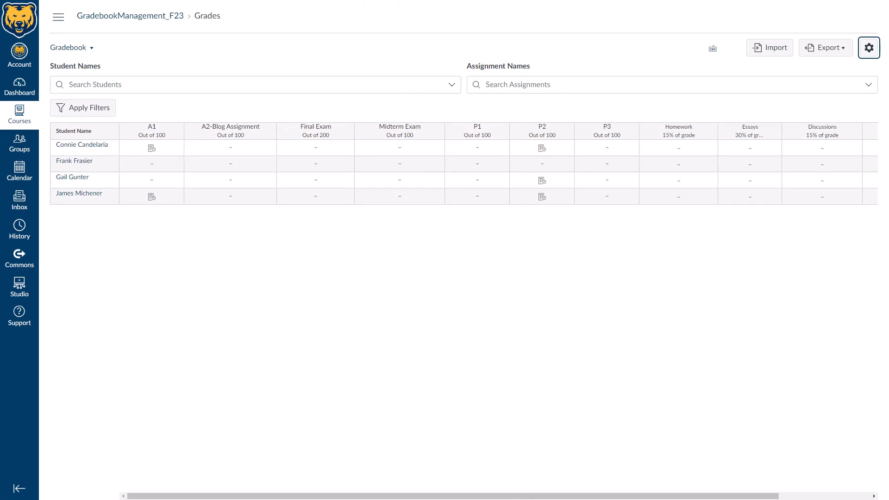
scroll(463, 167, right, 3)
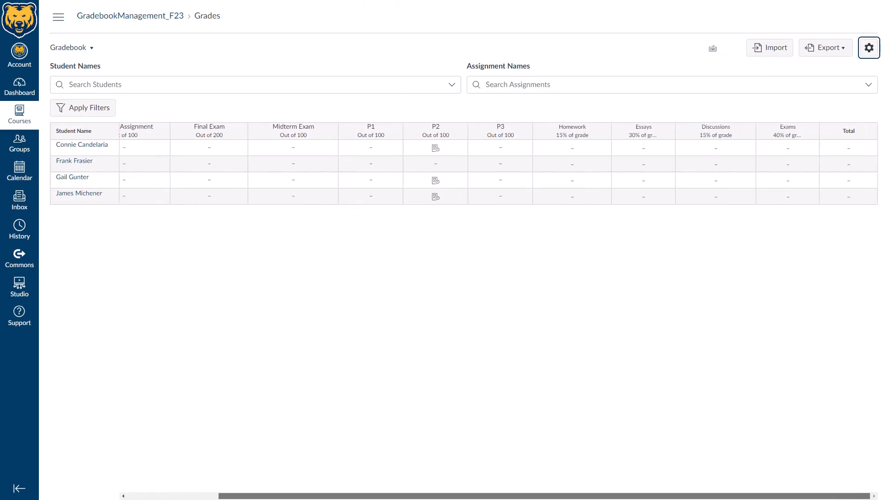
scroll(463, 167, left, 3)
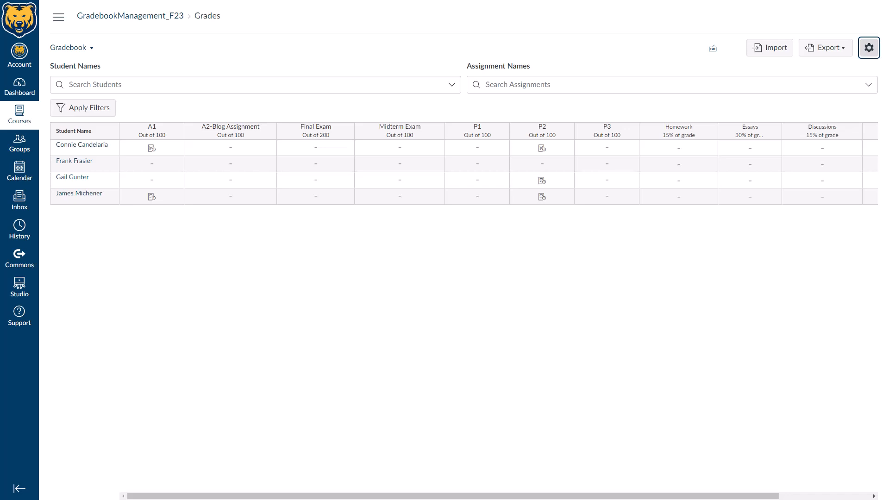
Step: Filter the gradebook to the Essays assignment group
click(517, 84)
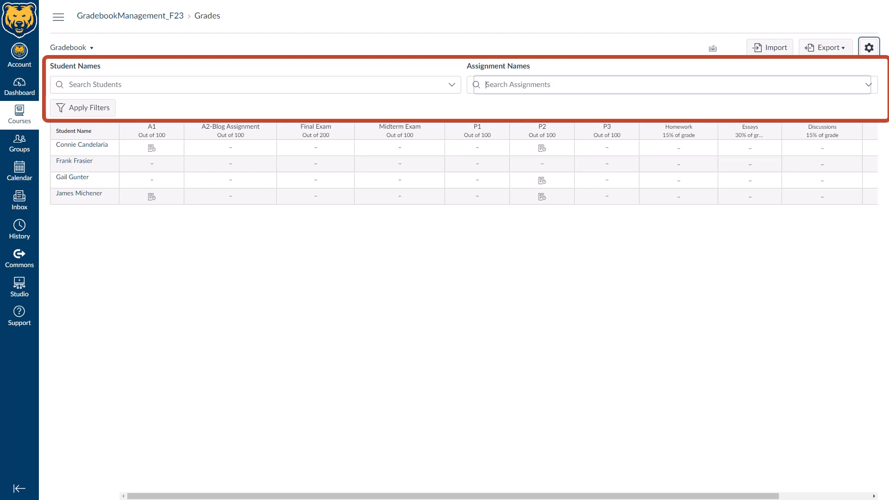
click(85, 111)
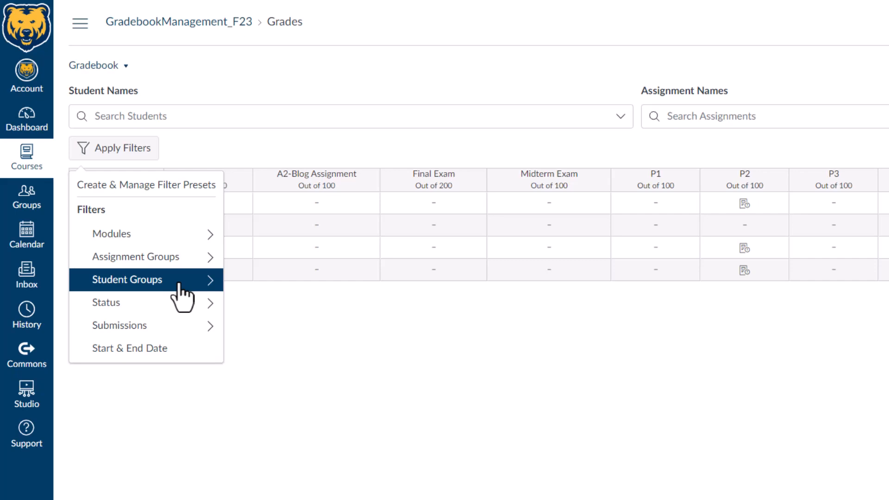
click(172, 259)
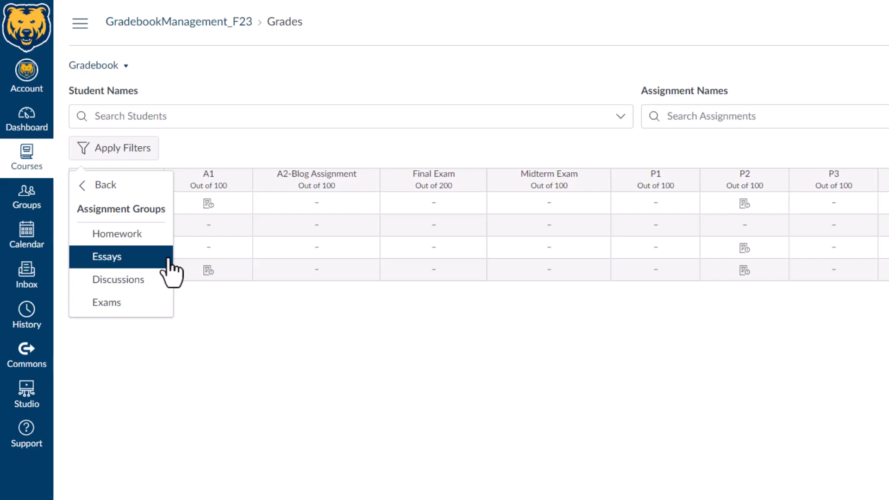
click(168, 259)
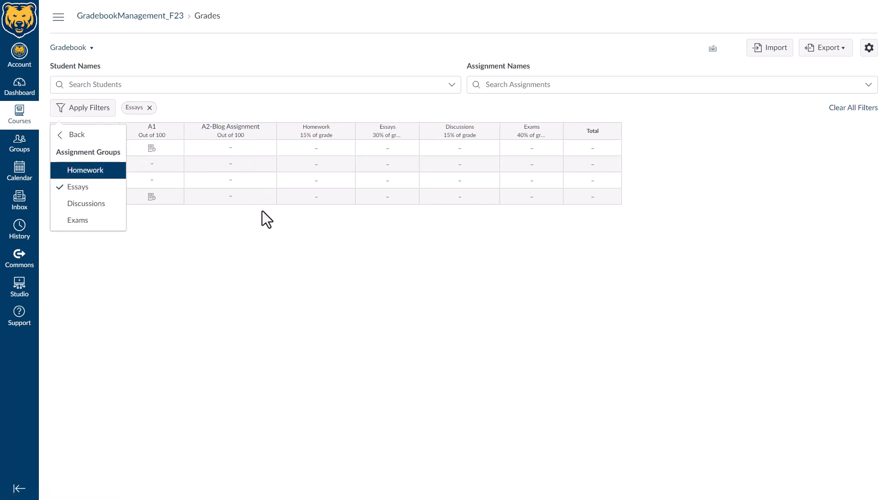
Step: Switch the assignment group filter to Exams, clear it again and close the filter options
click(88, 220)
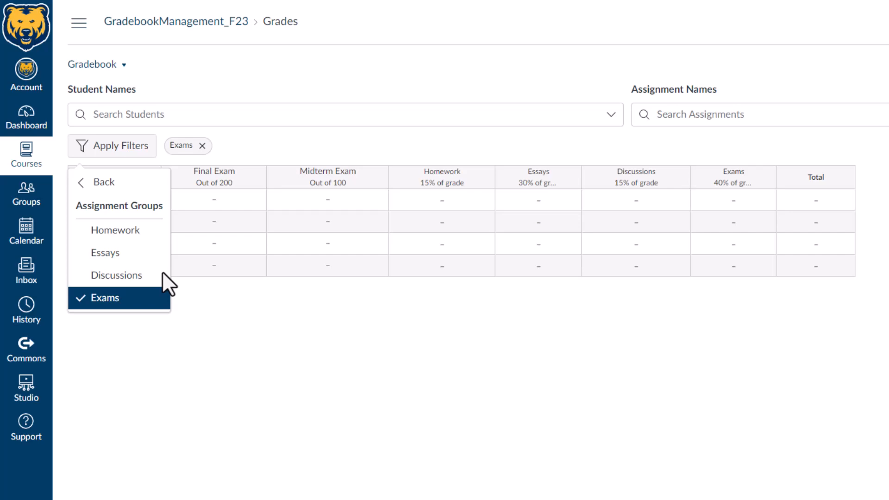
click(104, 308)
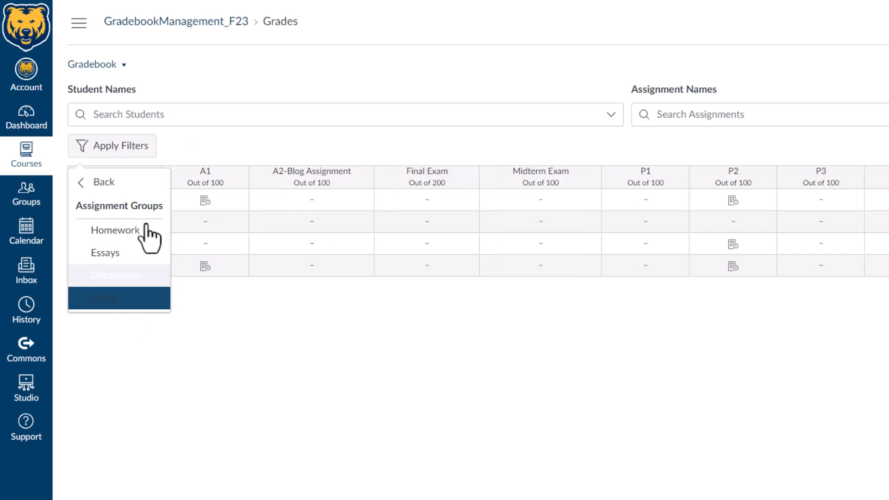
click(105, 190)
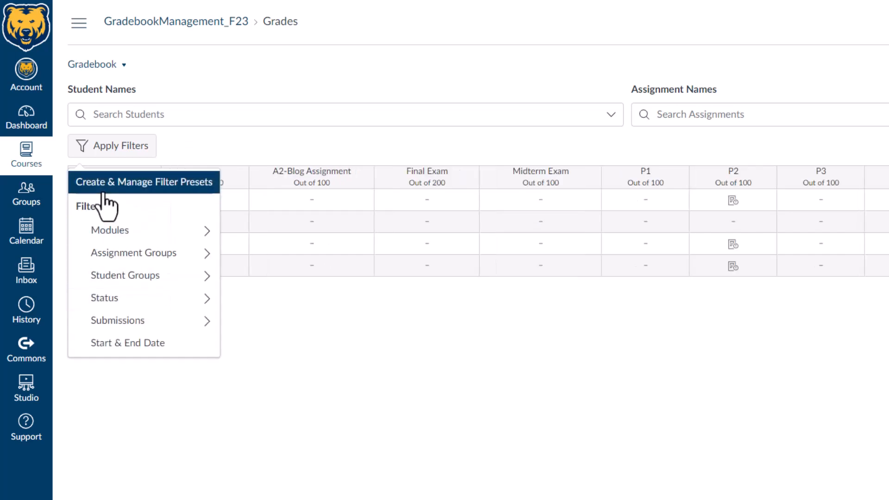
click(108, 150)
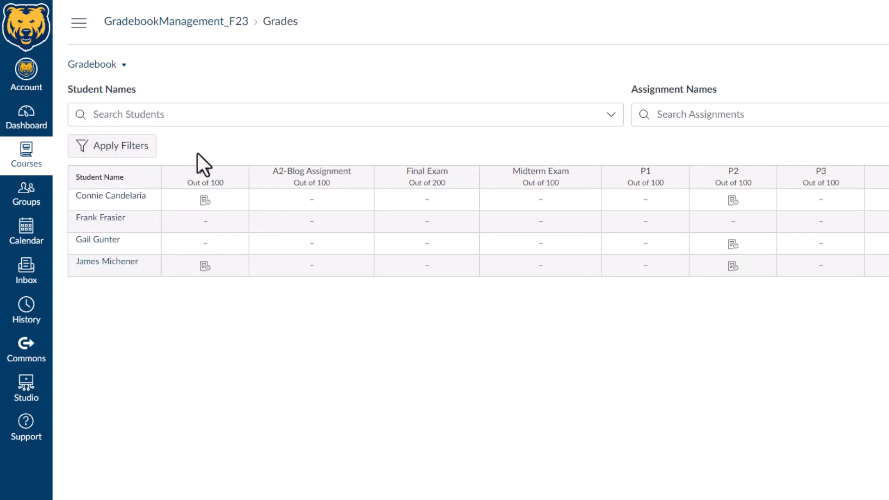
Step: Filter the gradebook by module to show only the Week 1 assignments and close the filter options
click(109, 152)
click(124, 237)
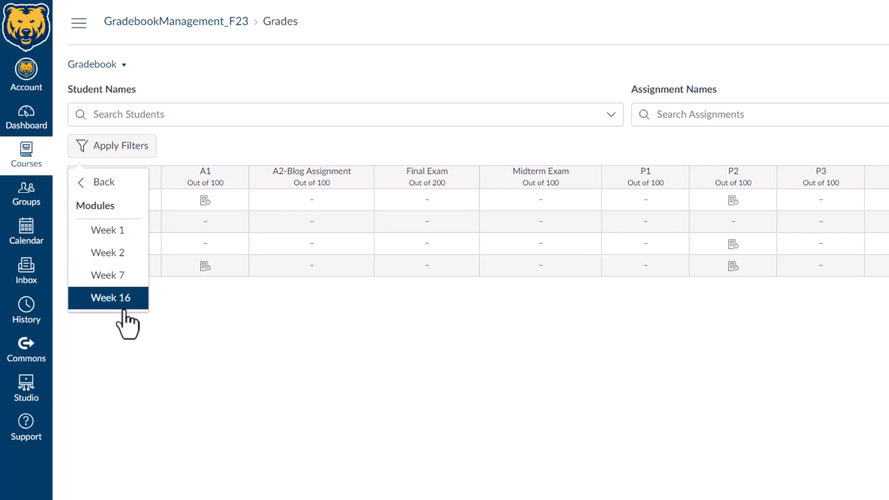
click(129, 231)
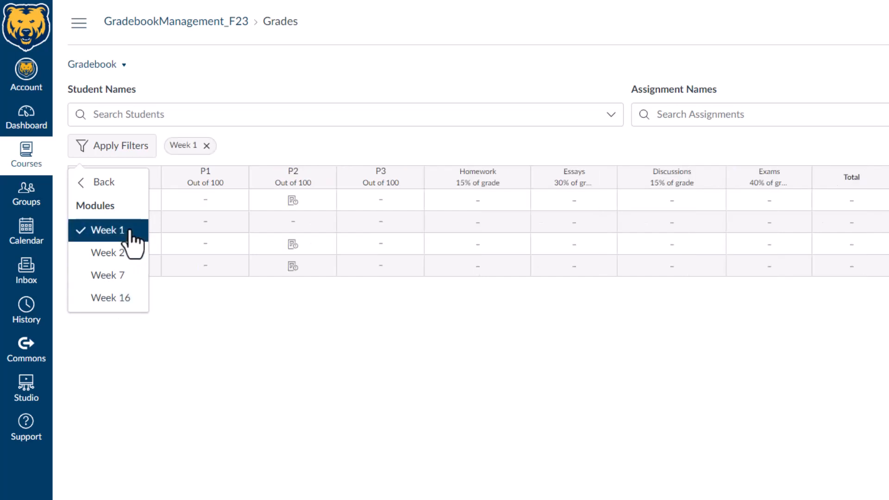
click(208, 318)
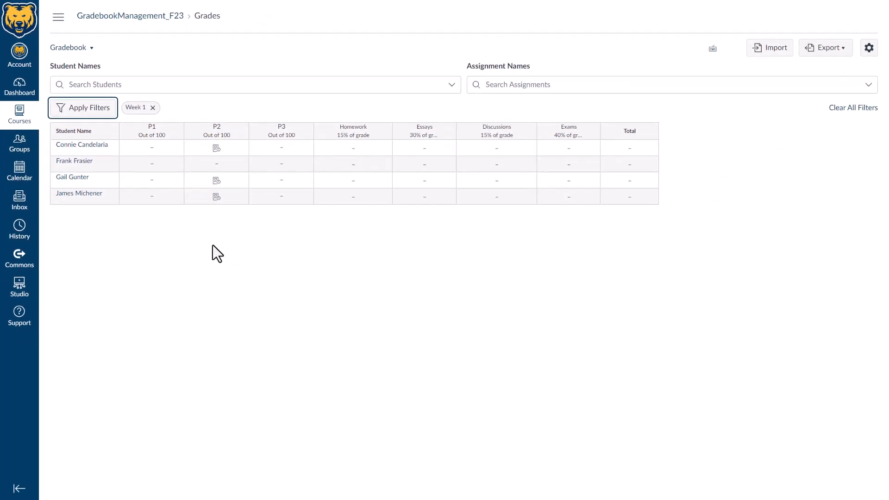
Step: Arrange the gradebook columns by Assignment Name - Z-A and apply the settings
click(869, 48)
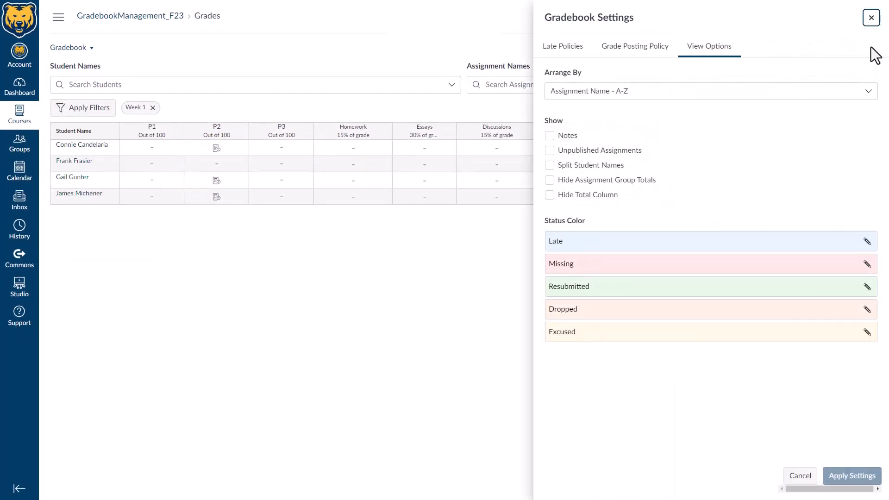
click(623, 95)
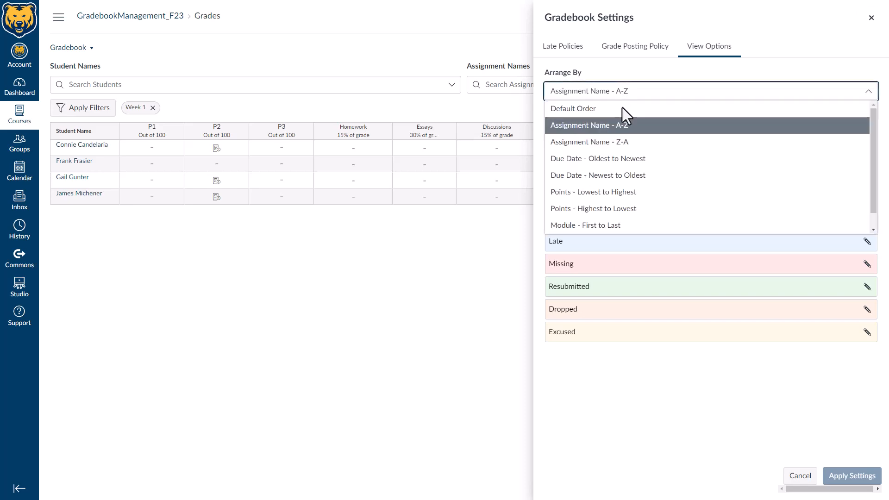
click(621, 144)
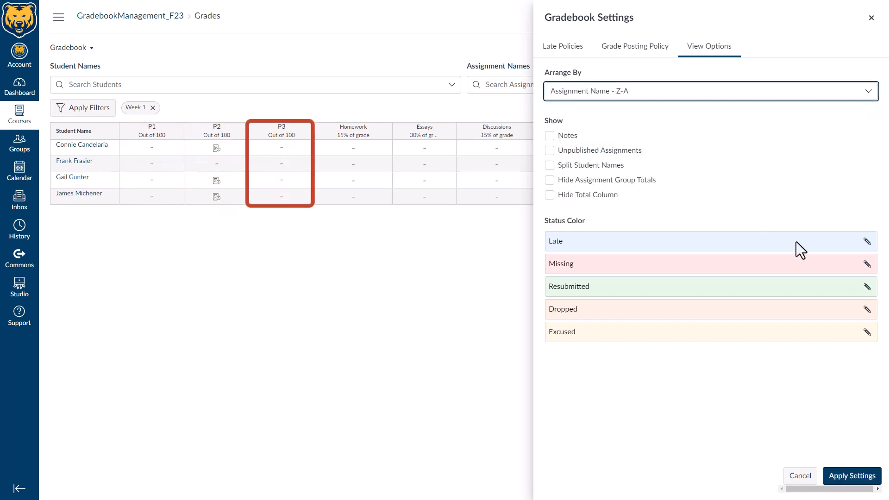
click(865, 476)
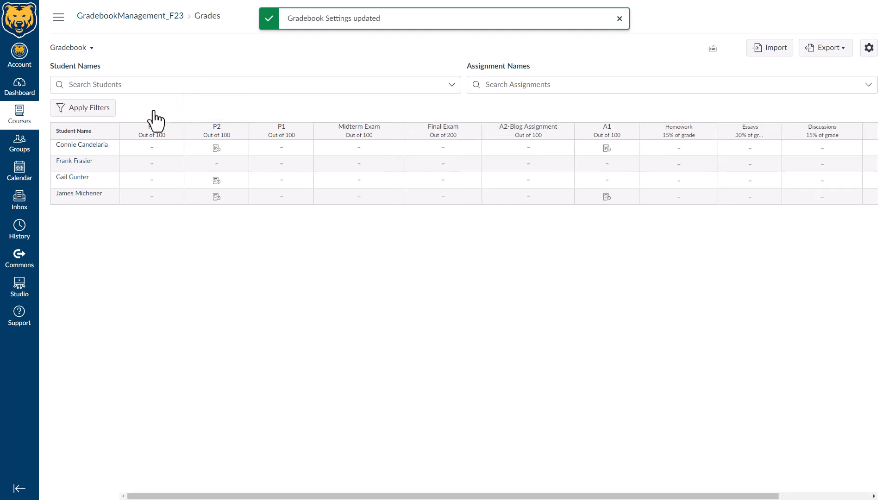
Step: Set the gradebook column arrangement to Default Order, apply the settings and dismiss the notification
click(869, 48)
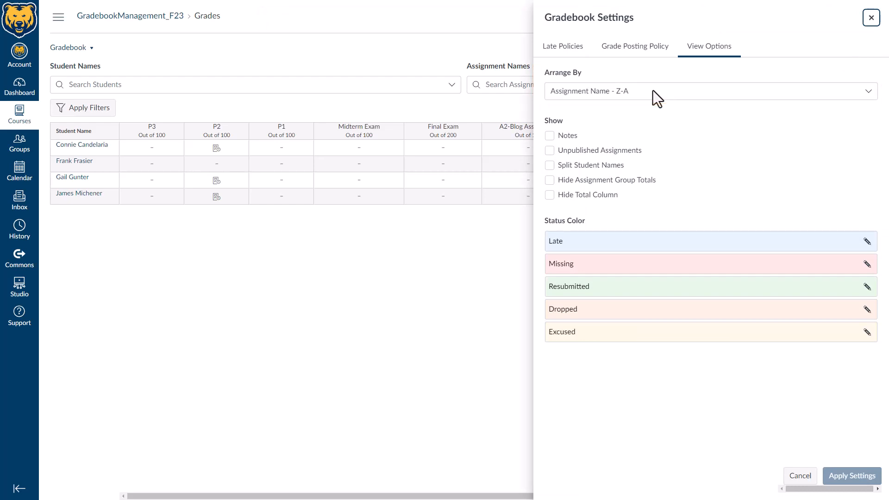
click(621, 97)
click(608, 111)
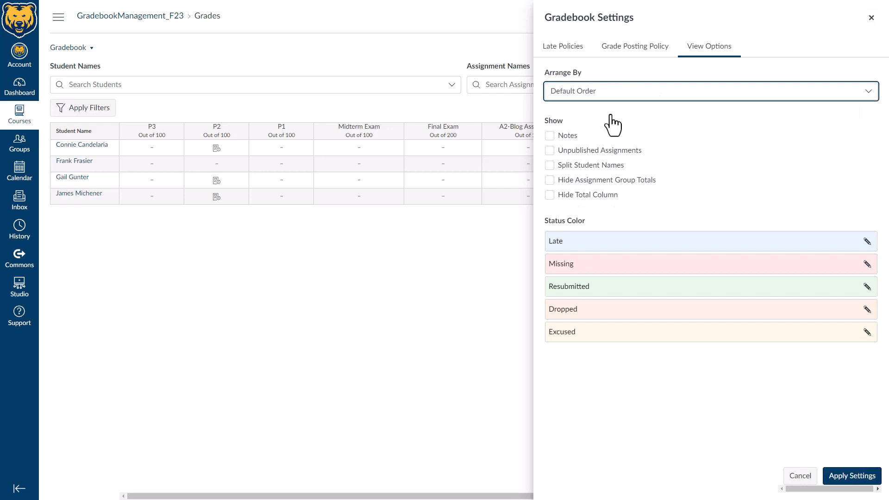
click(852, 475)
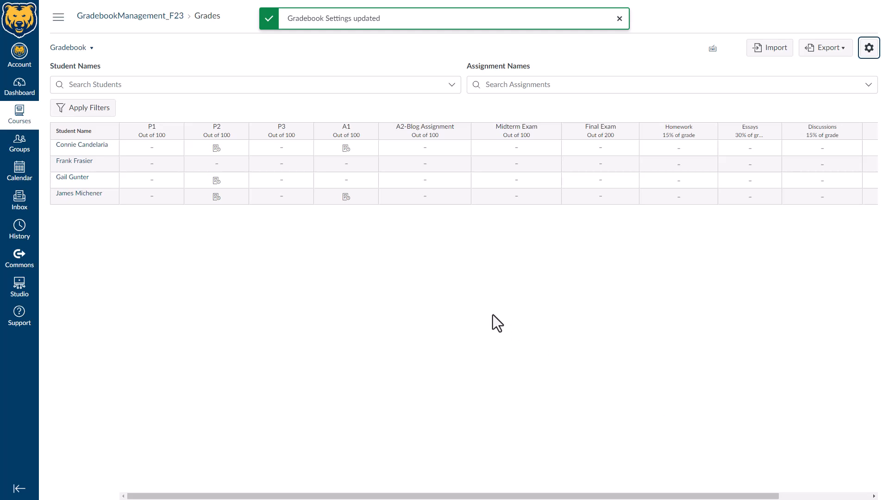
click(619, 20)
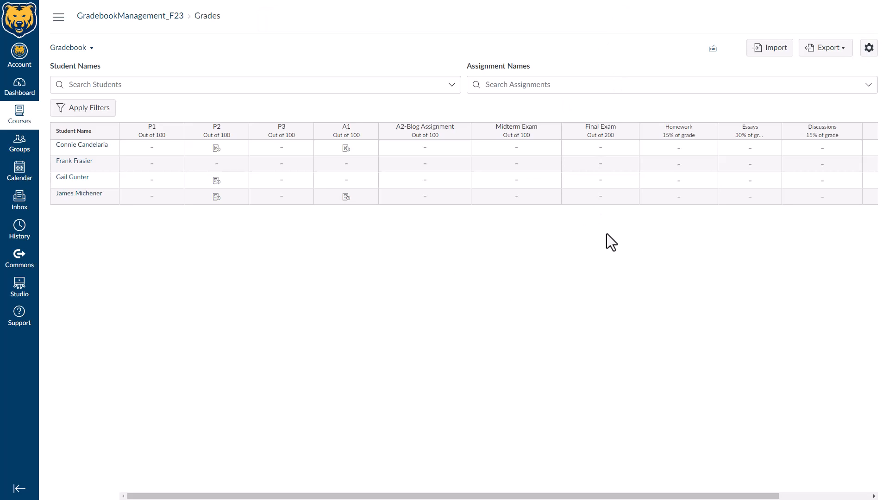
Step: Show unpublished assignments in the gradebook's view options and apply the settings
click(870, 49)
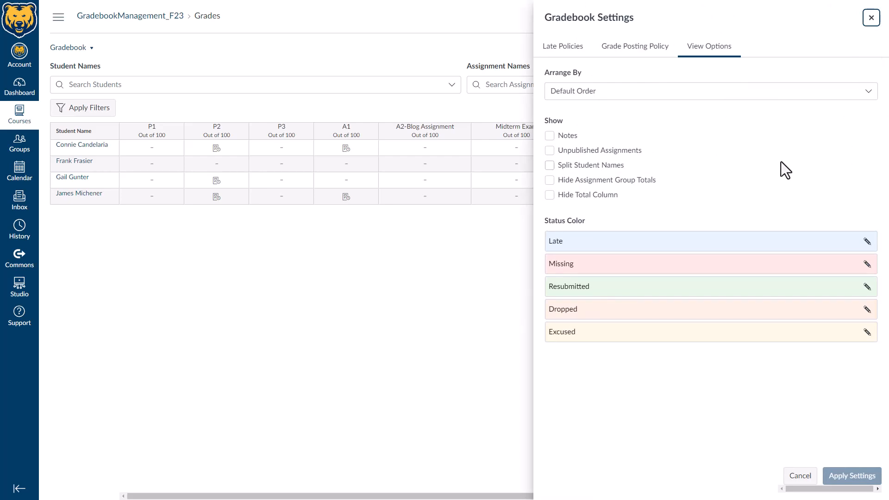
click(551, 150)
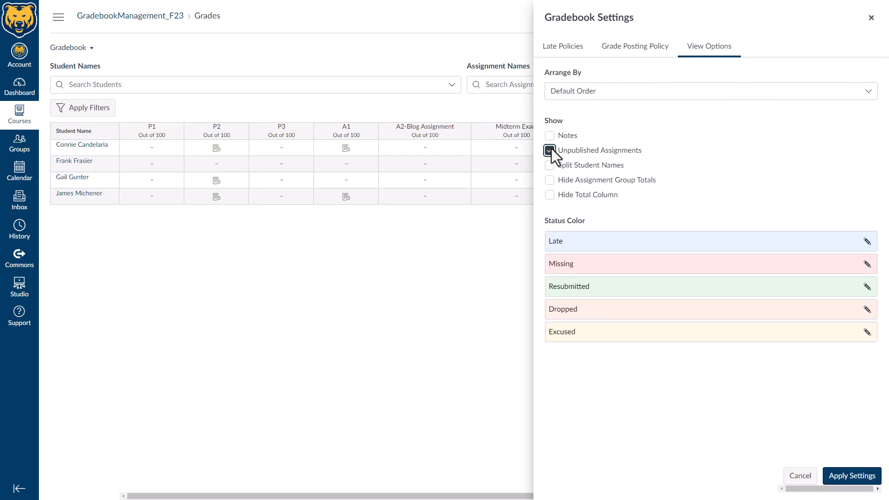
click(852, 476)
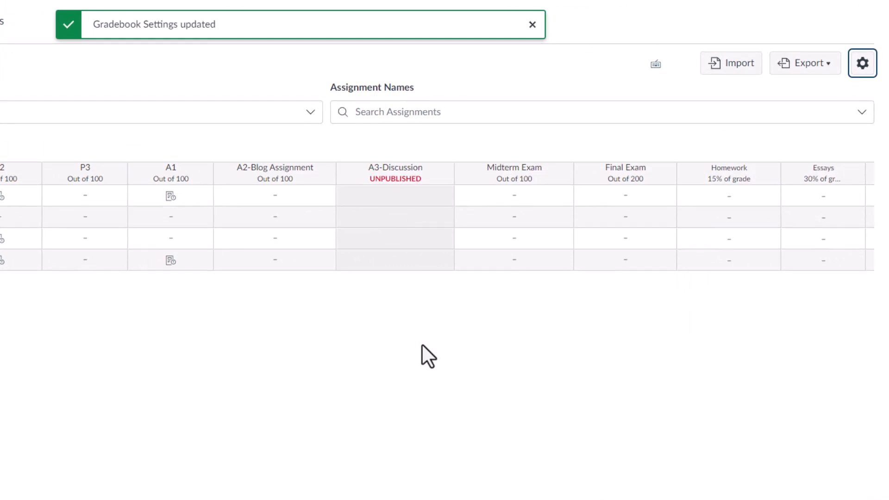
Step: Try a student's grade cell in the unpublished A3-Discussion column, leaving it without entering a grade
click(394, 220)
click(395, 221)
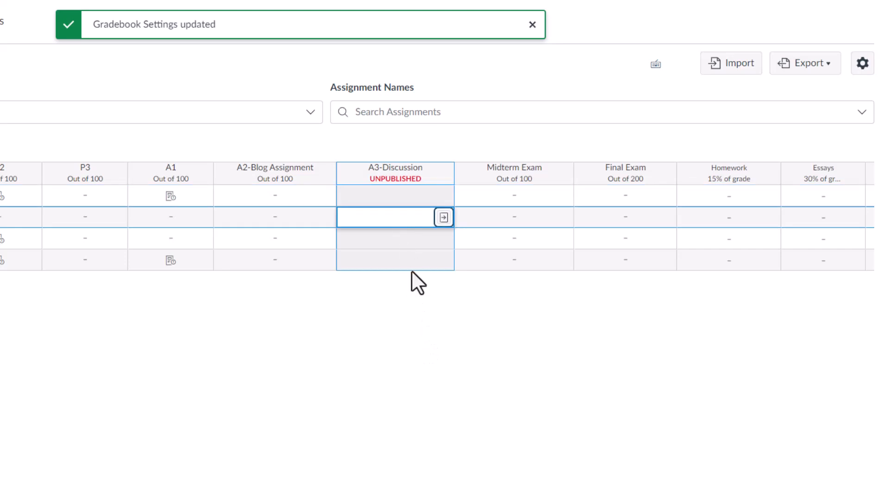
click(448, 385)
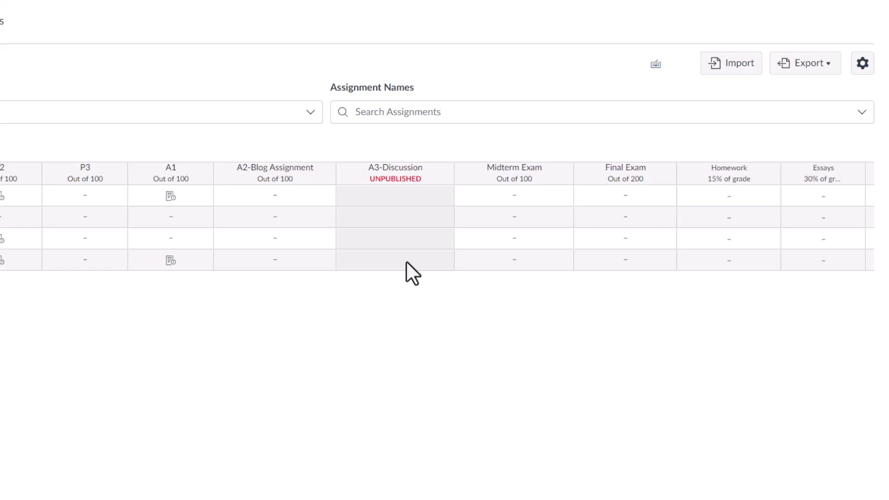
Step: Turn off the display of unpublished assignments, apply the gradebook settings and dismiss the notification
click(869, 68)
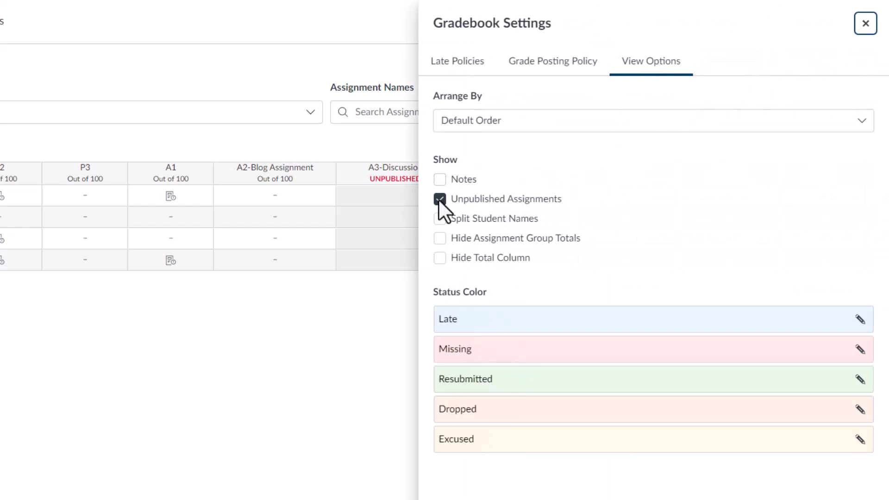
click(440, 199)
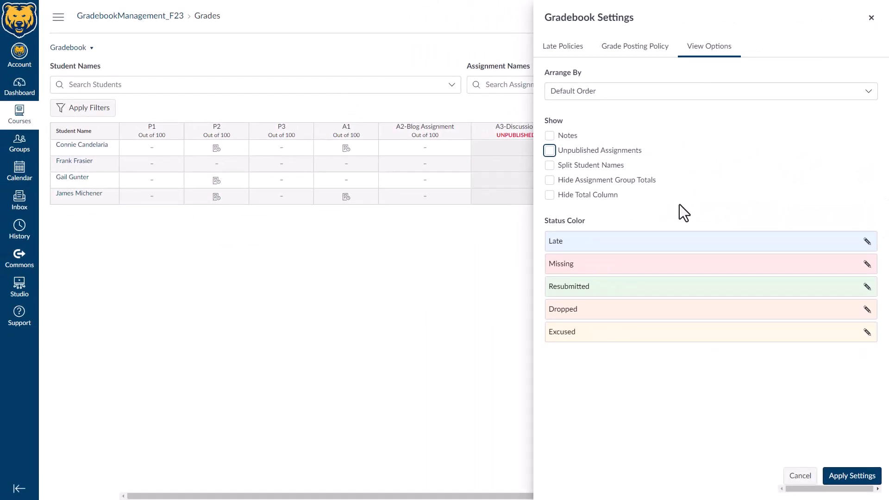
click(853, 476)
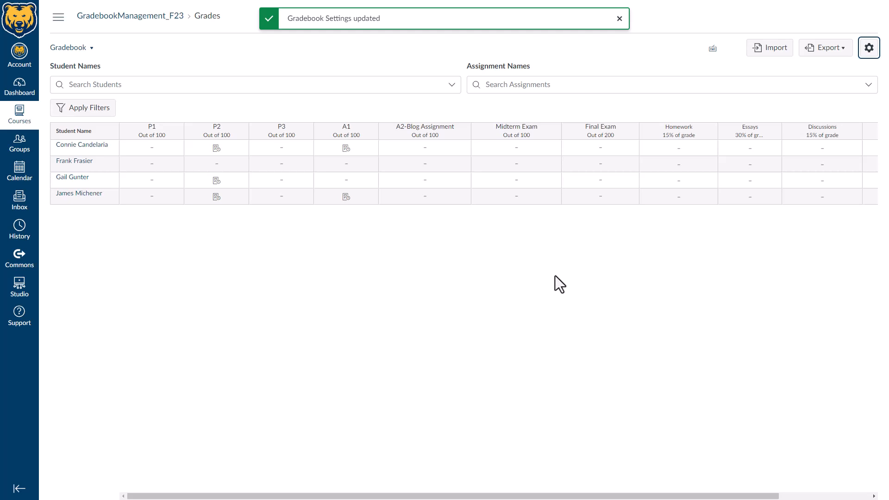
click(619, 19)
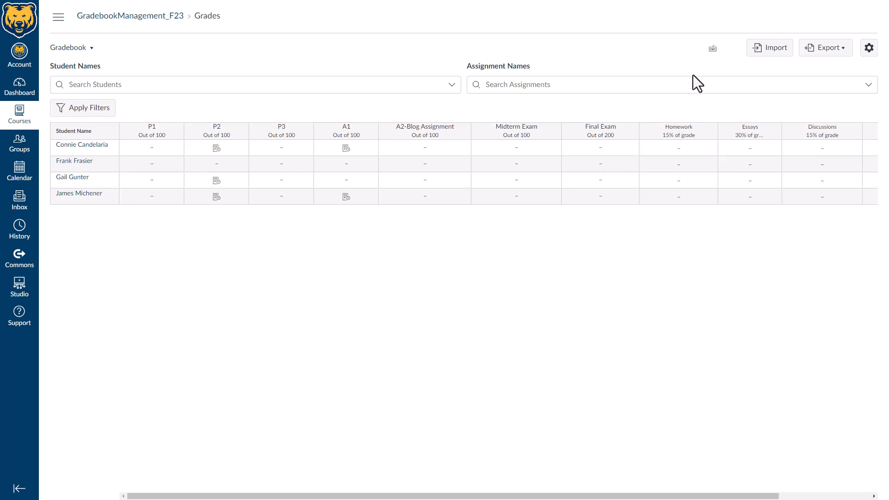
Step: Examine the color choices for the Late status, cancel without changing the color and close the gradebook settings
click(869, 48)
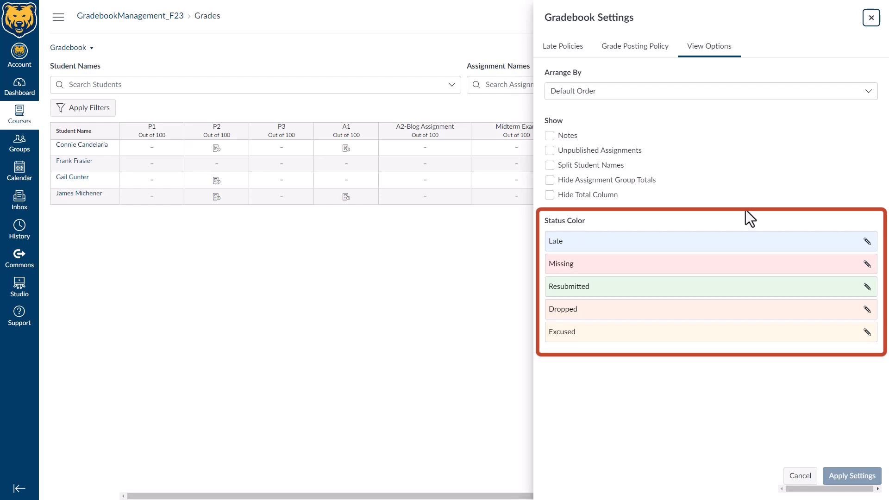
click(867, 241)
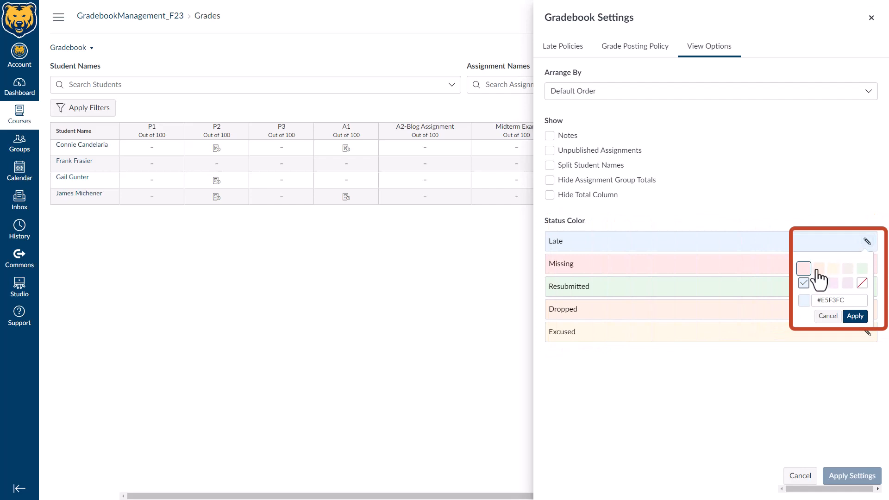
click(834, 316)
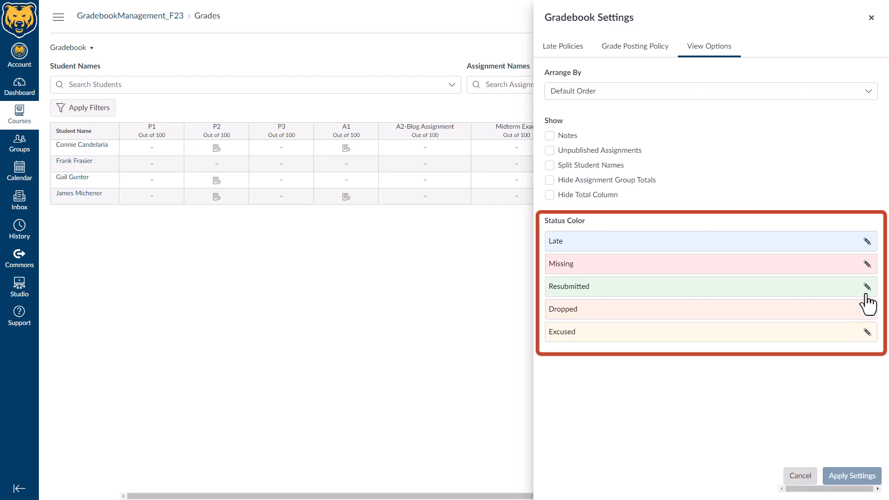
click(867, 241)
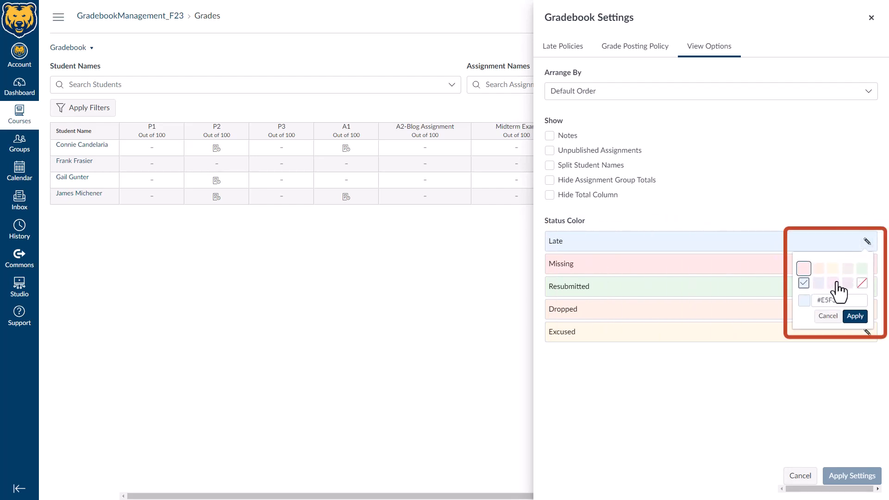
click(827, 316)
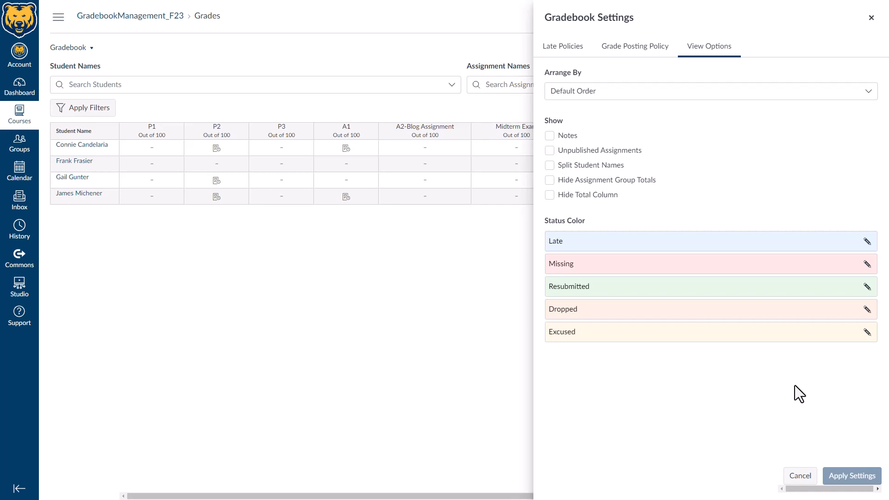
click(800, 475)
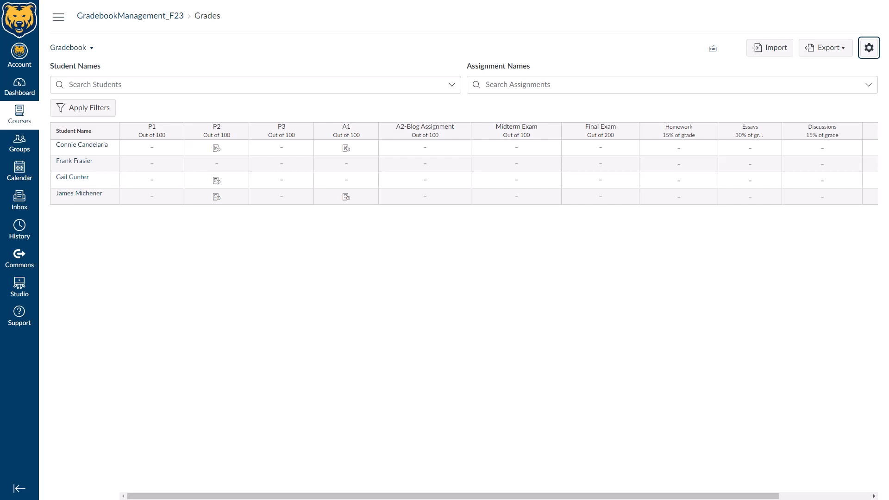
Step: Examine the late policies and the grade posting policy in the gradebook settings
click(869, 48)
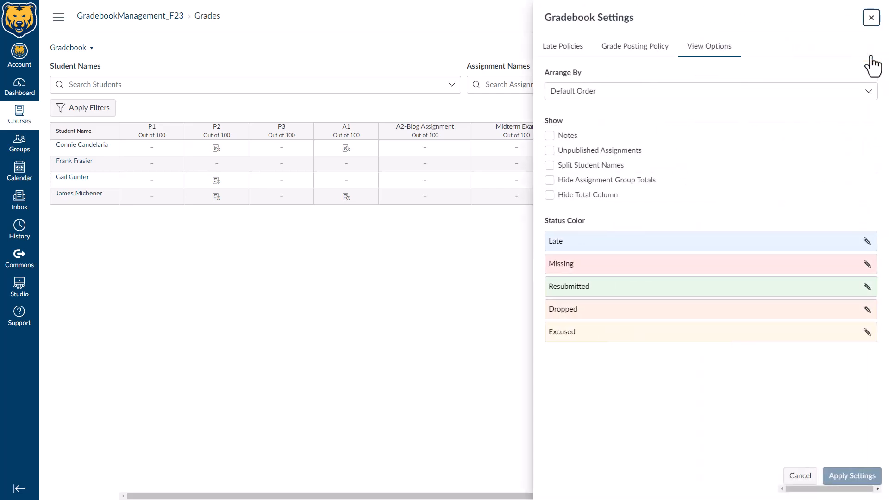
click(549, 52)
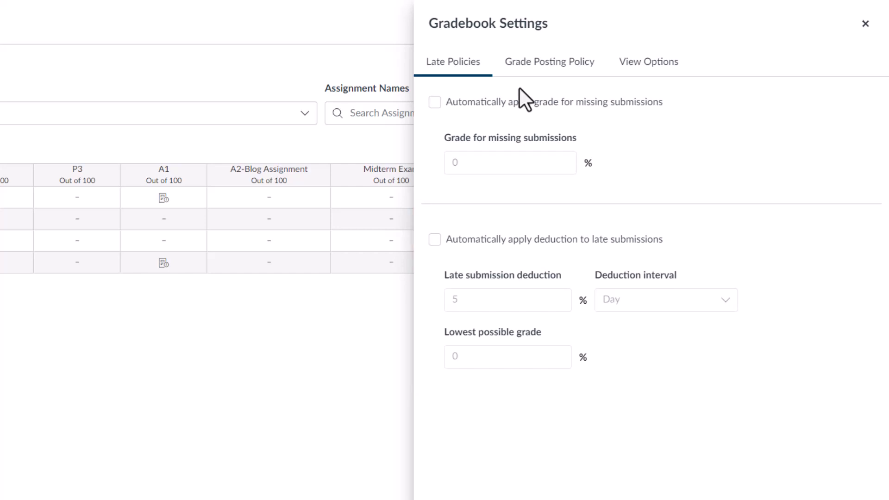
click(544, 76)
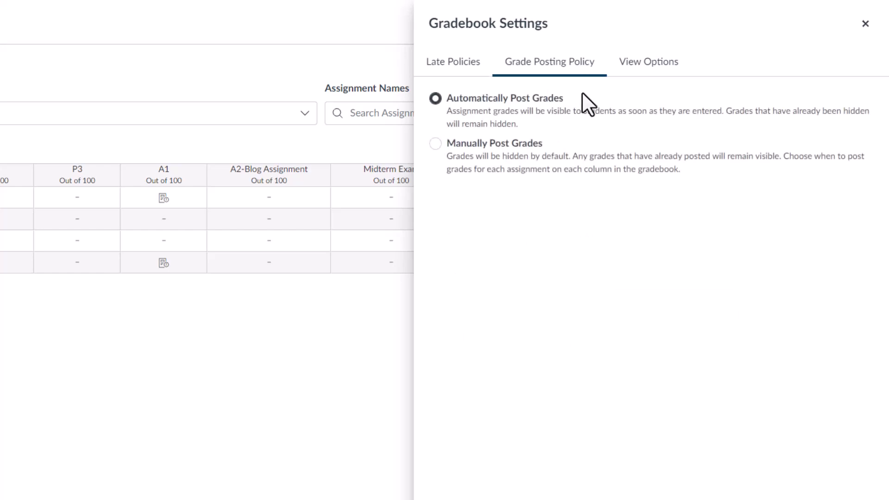
Step: In the late policies, set the grade for missing submissions to 100% with its automatic application turned off, and apply the settings
click(447, 72)
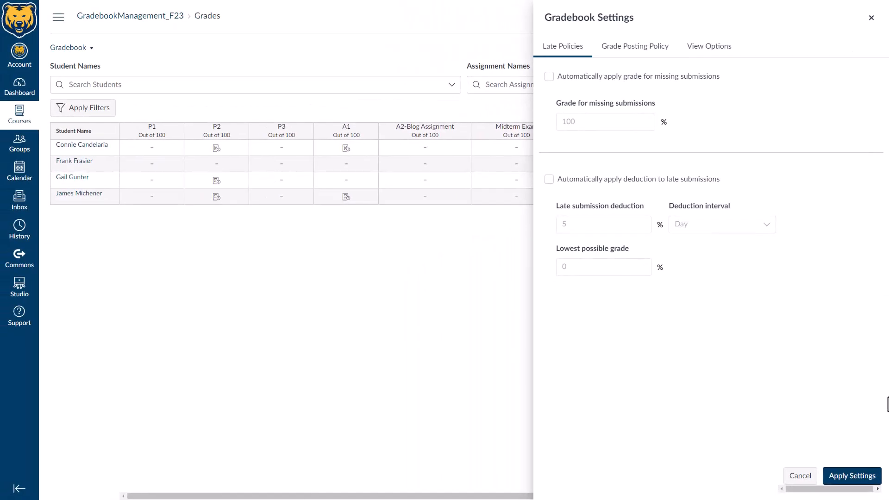
click(830, 477)
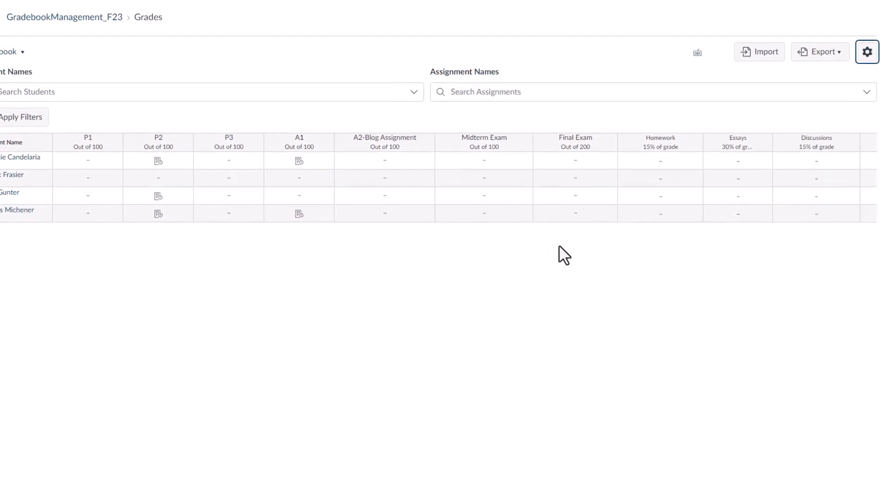
Step: Enter a Final Exam grade of 200 for the second student and check that student's Exams and Total columns
click(461, 244)
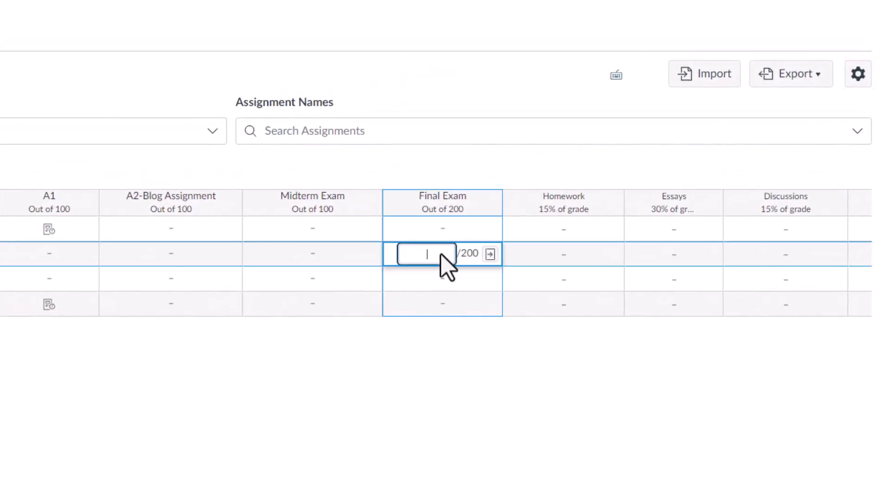
text(200)
key(Return)
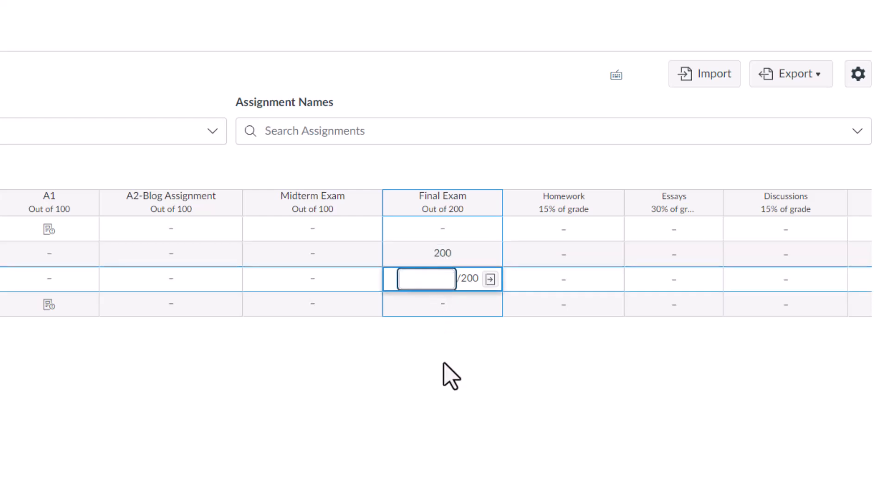
click(444, 373)
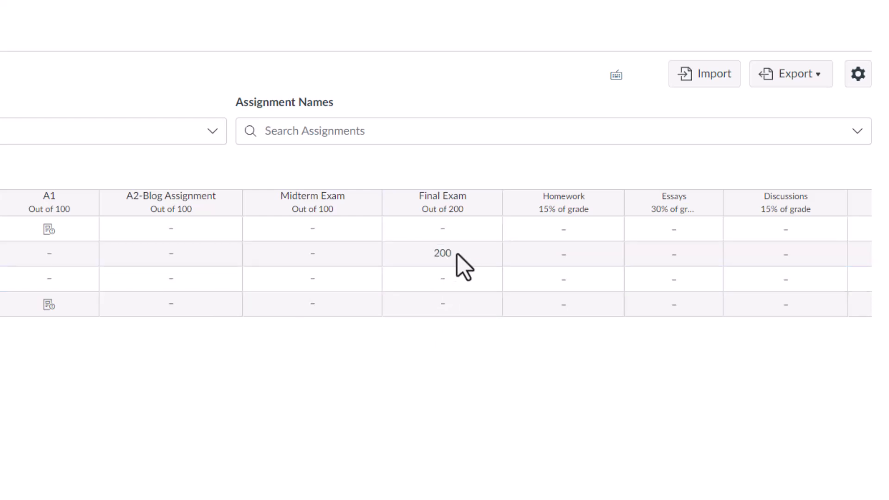
scroll(436, 254, right, 3)
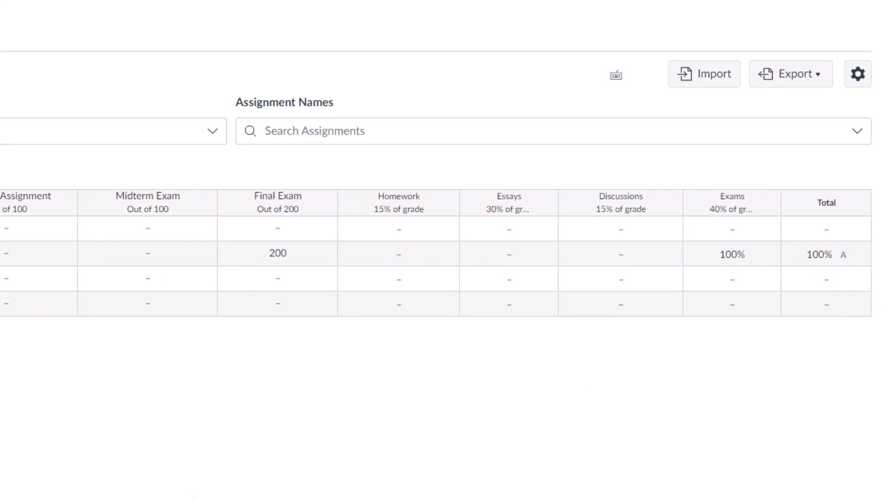
Step: Enter a P2 grade of 0 for the second student and check that student's total columns
scroll(436, 253, left, 4)
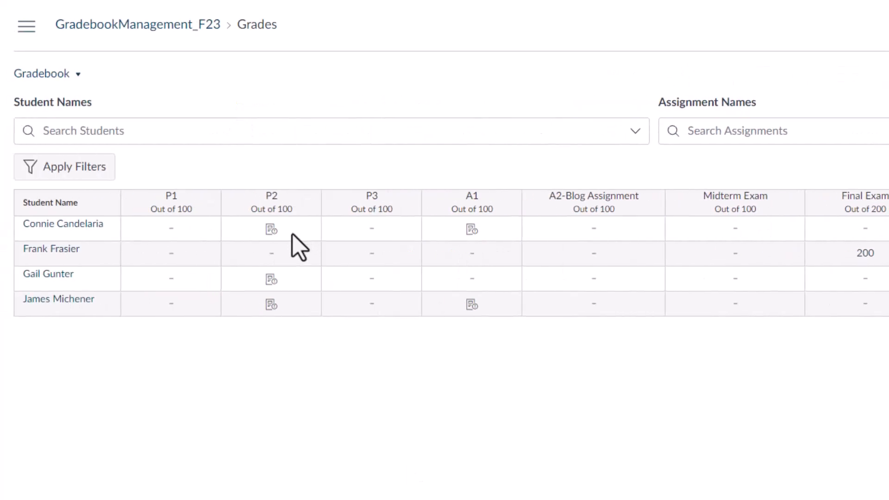
click(273, 263)
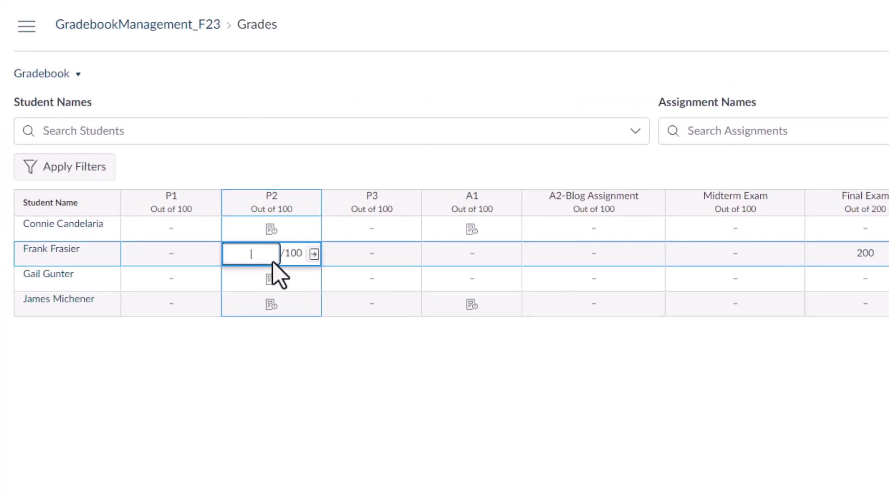
click(313, 411)
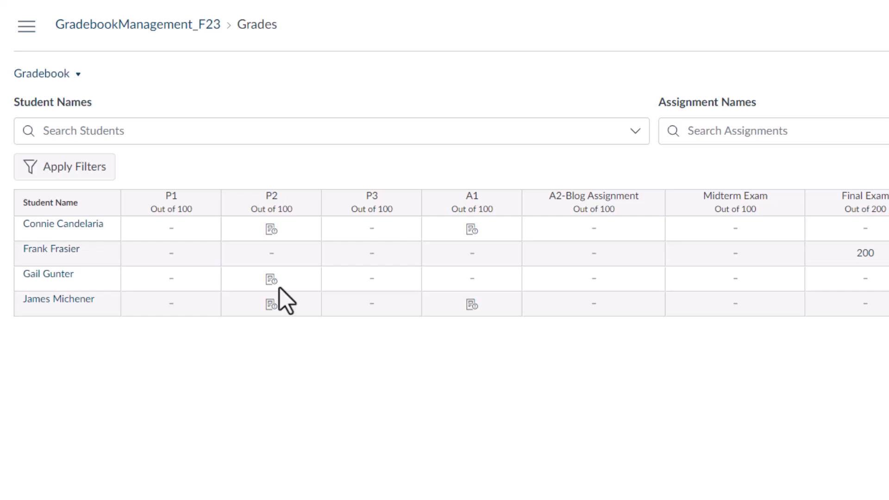
click(272, 254)
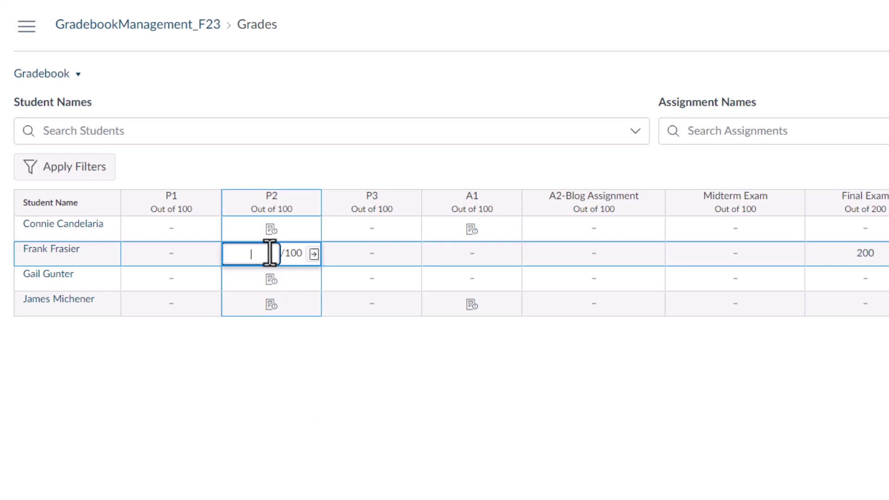
text(0)
click(357, 393)
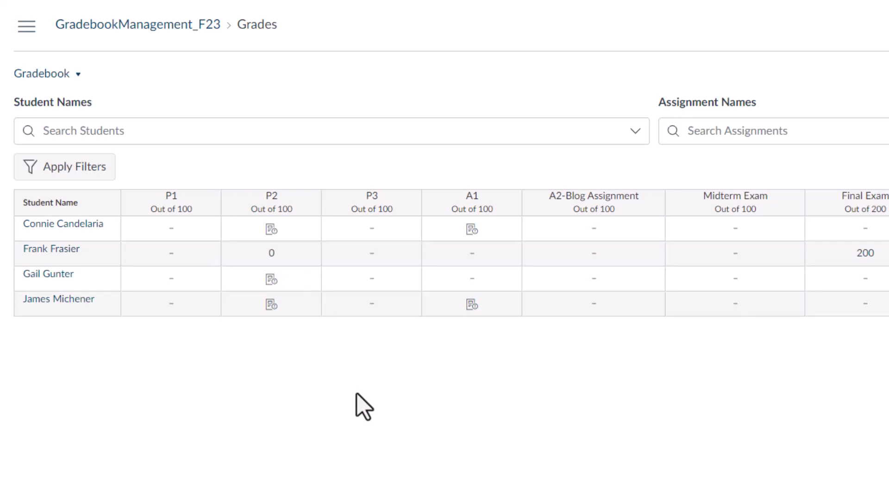
scroll(504, 253, right, 3)
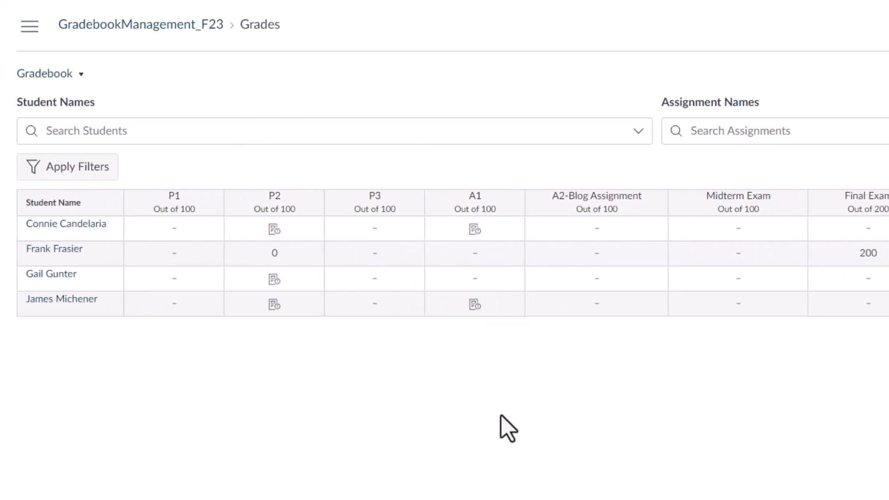
Step: Clear the second student's P2 grade
click(298, 262)
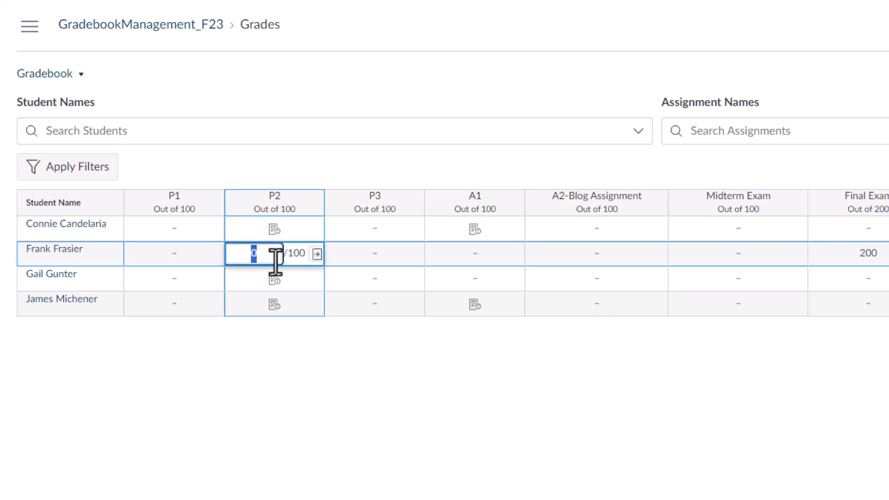
key(BackSpace)
click(333, 467)
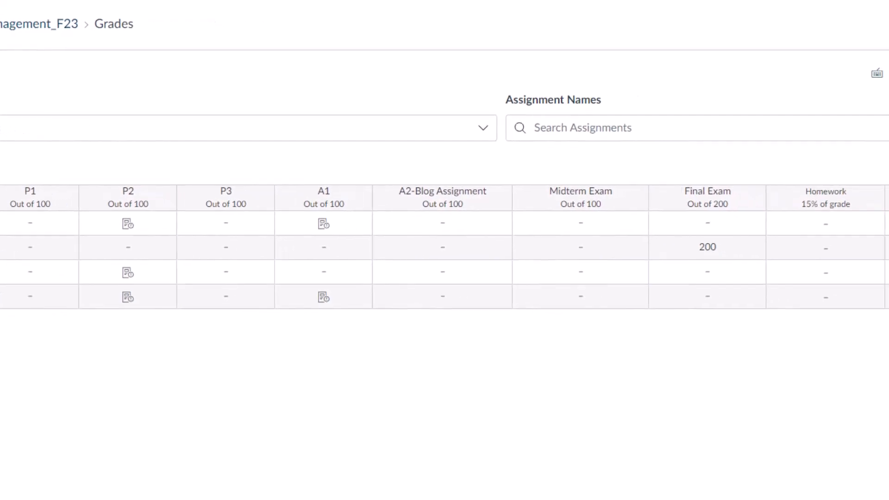
Step: In the gradebook's late policies, turn on the automatic grade for missing submissions
click(864, 71)
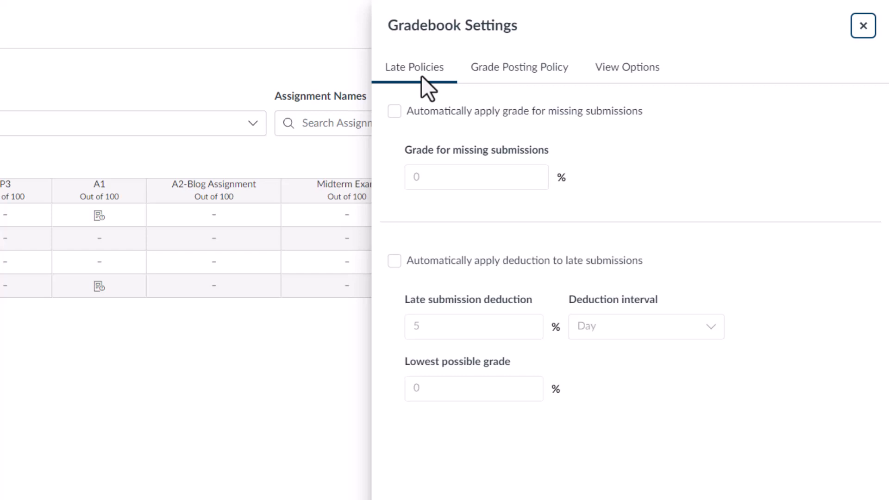
click(394, 112)
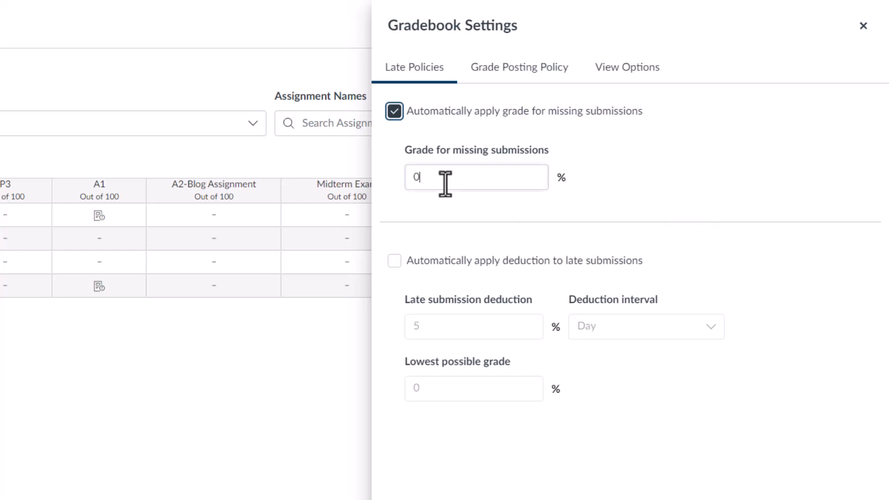
drag(445, 178, 389, 179)
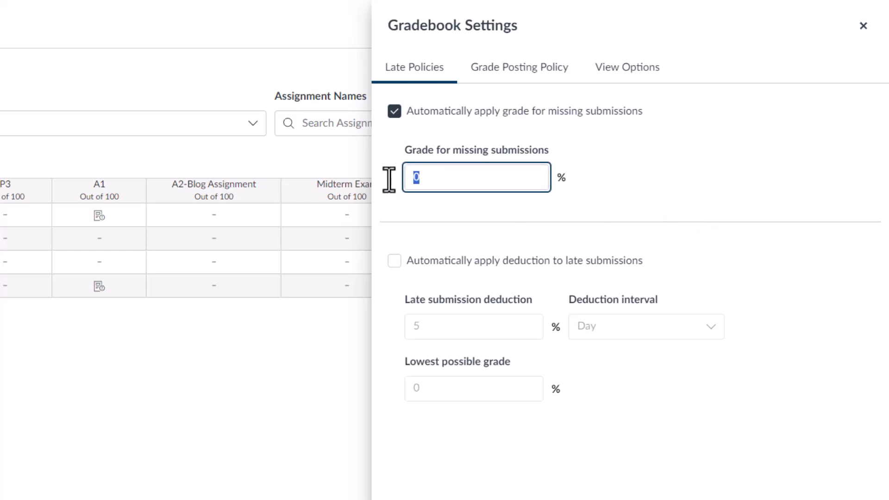
click(618, 180)
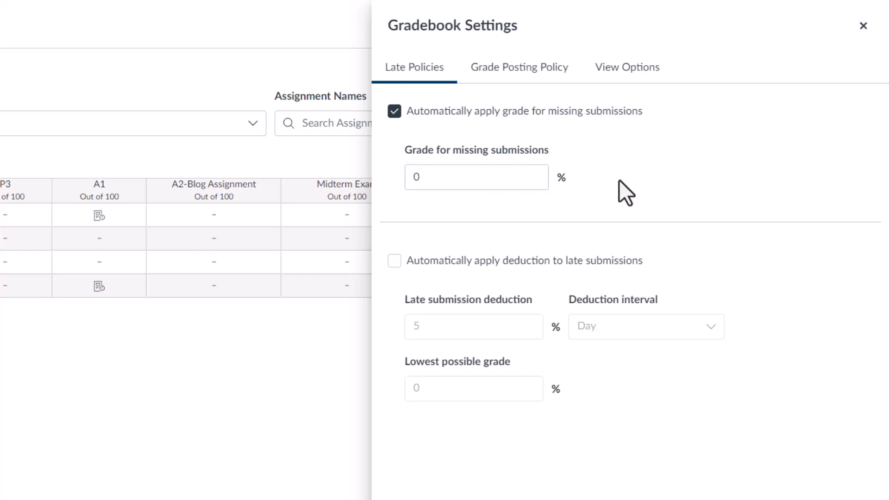
Step: Set the grade for missing submissions to 100%
drag(452, 178, 414, 183)
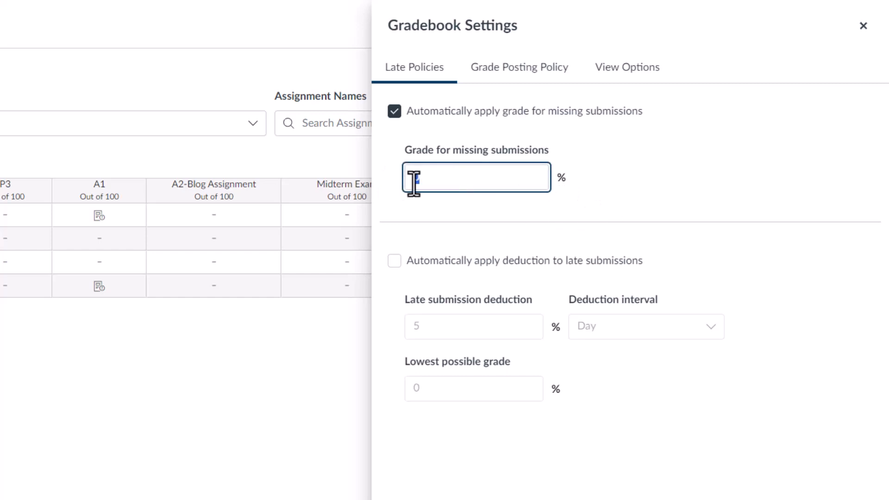
text(100)
click(448, 222)
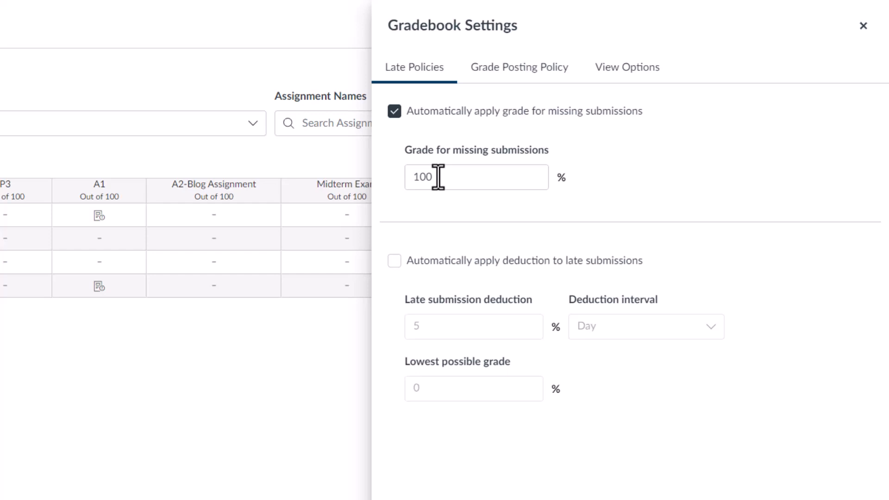
Step: Set the grade for missing submissions to 0%
drag(437, 176, 391, 185)
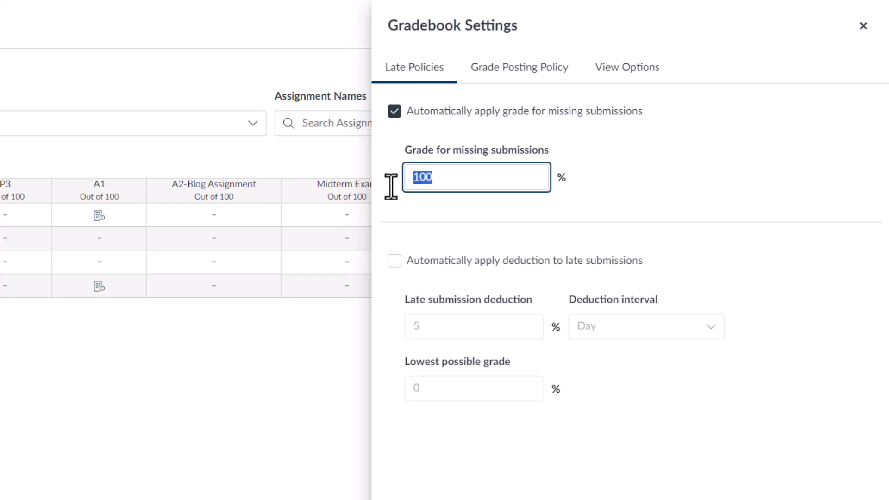
text(0)
click(675, 200)
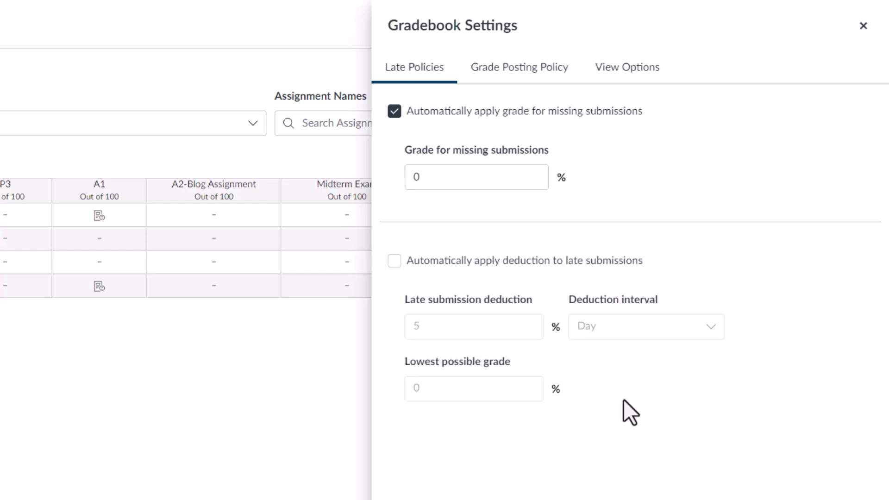
Step: Turn on the automatic 5% per day deduction for late submissions and apply the gradebook settings
click(394, 261)
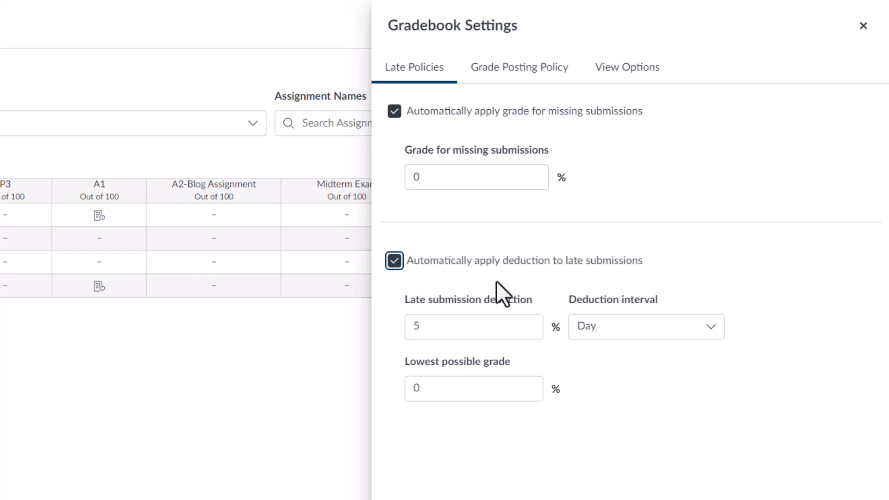
click(515, 326)
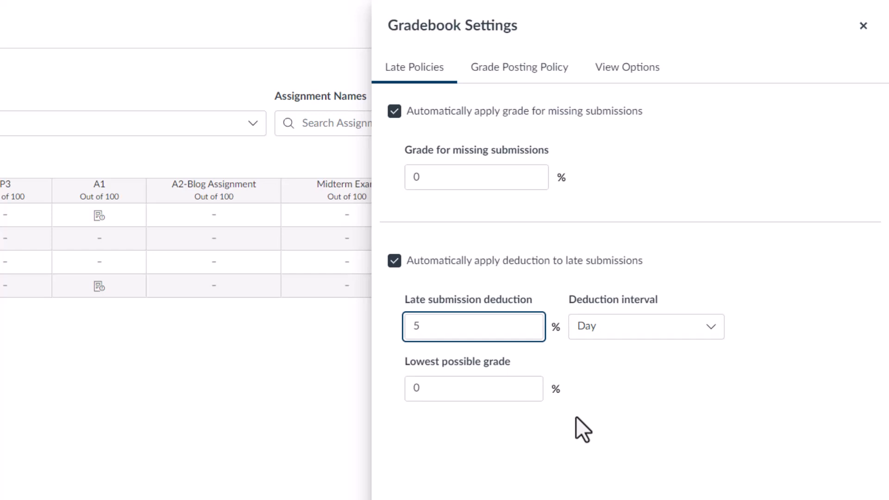
click(576, 416)
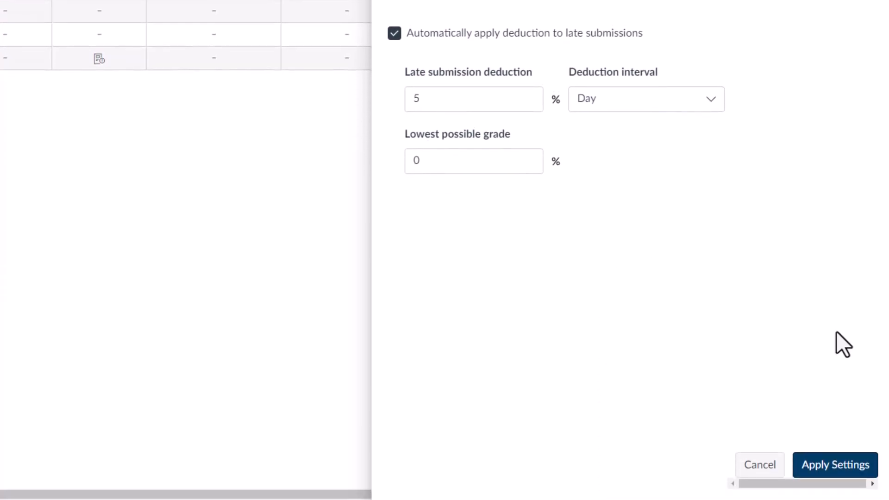
click(826, 465)
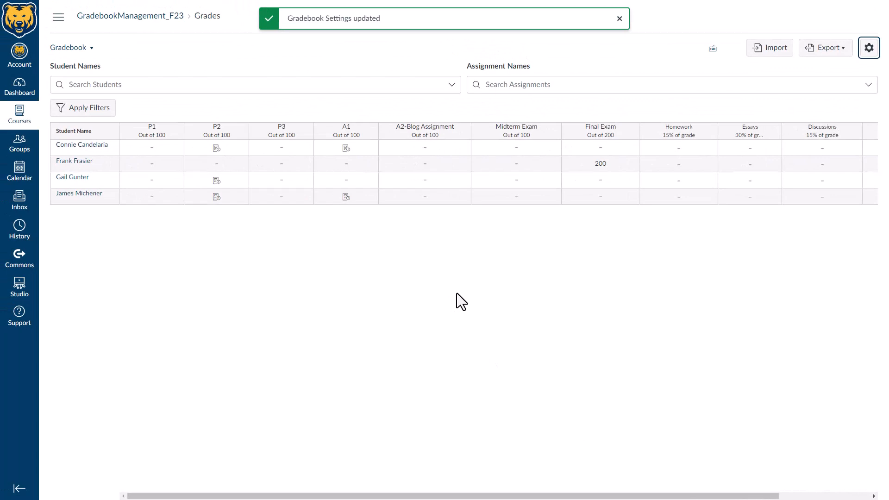
Step: Arrange the gradebook columns by Assignment Name - A-Z in the view options and apply the settings
click(870, 48)
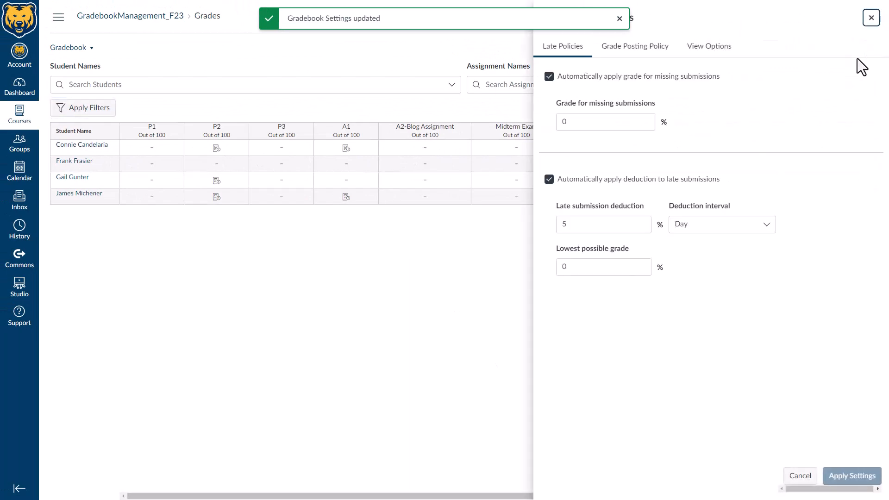
click(703, 54)
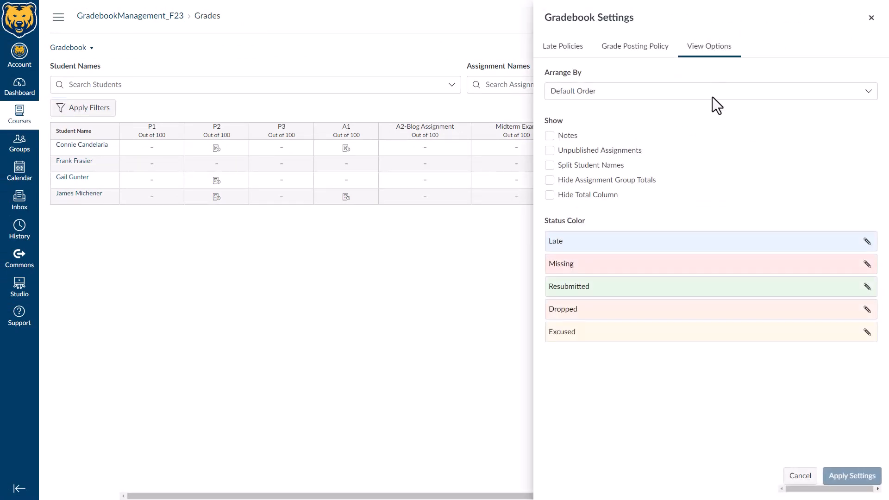
click(579, 93)
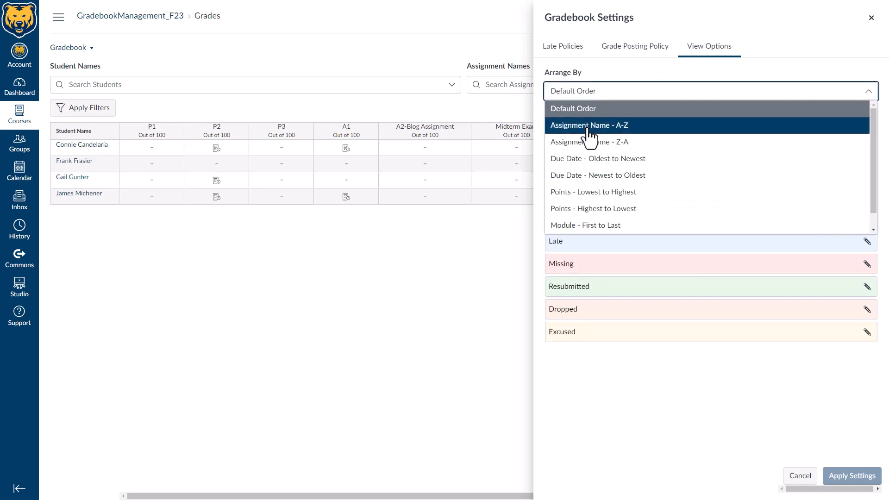
click(589, 126)
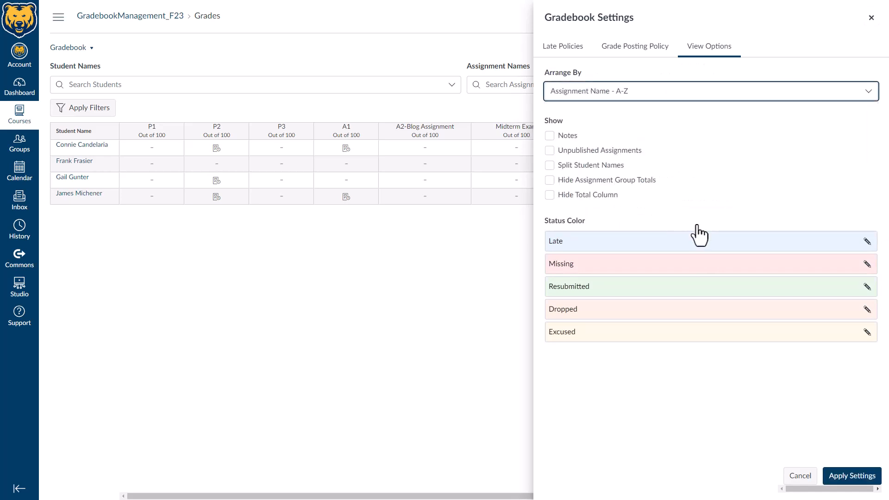
click(852, 476)
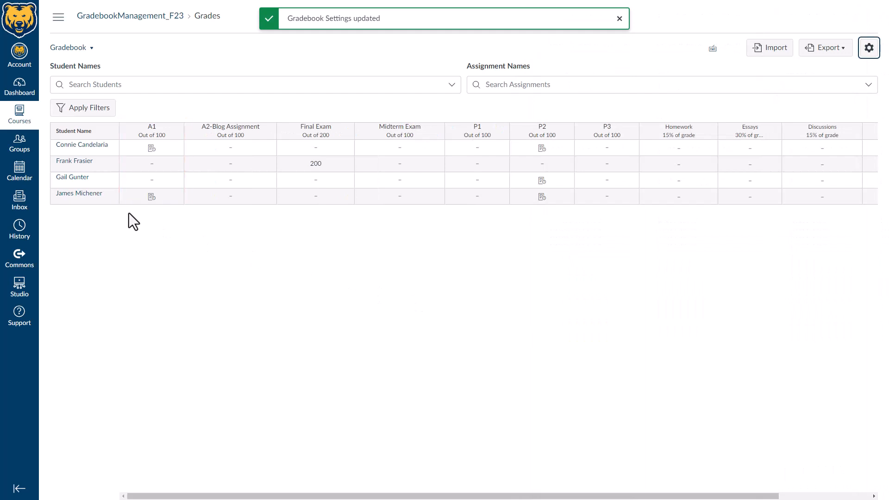
Step: Edit assignment A1 so its due date is May 3, 2023, 11:59 PM, and save it
click(152, 131)
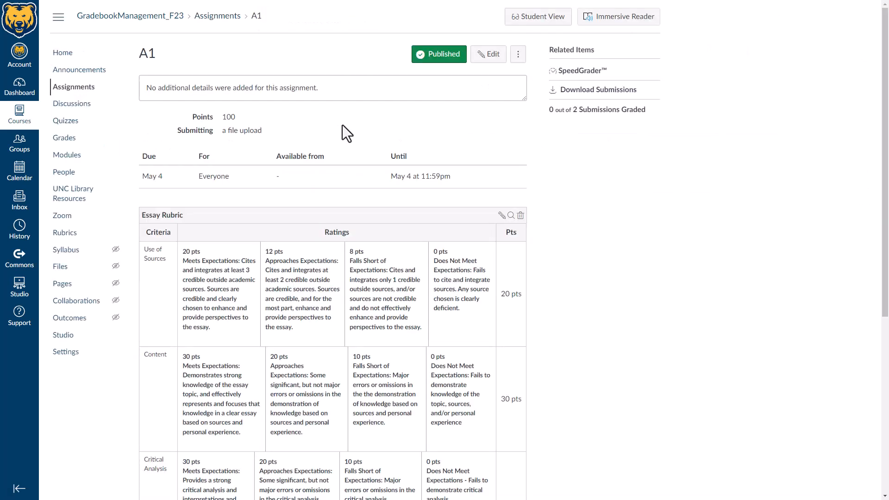
click(484, 56)
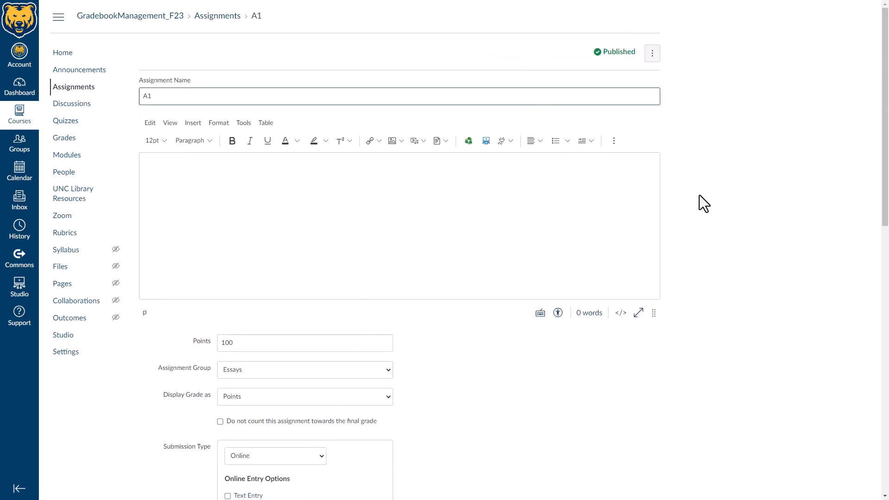
scroll(735, 202, down, 15)
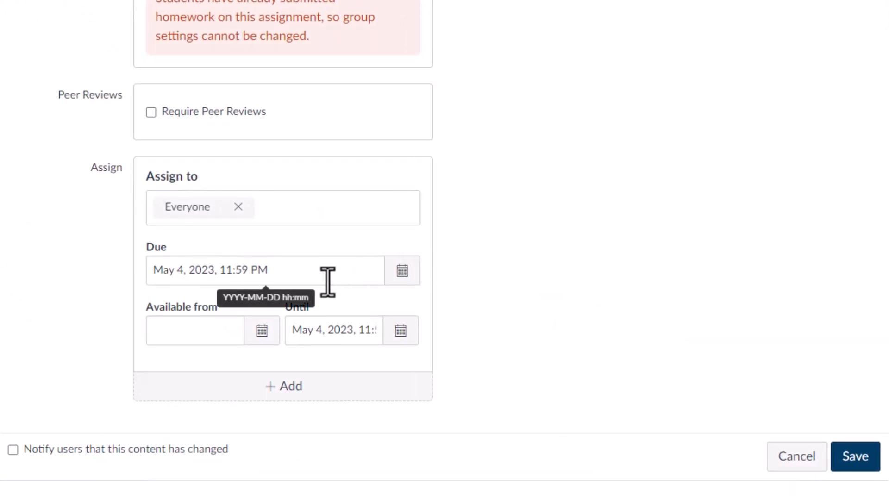
click(399, 274)
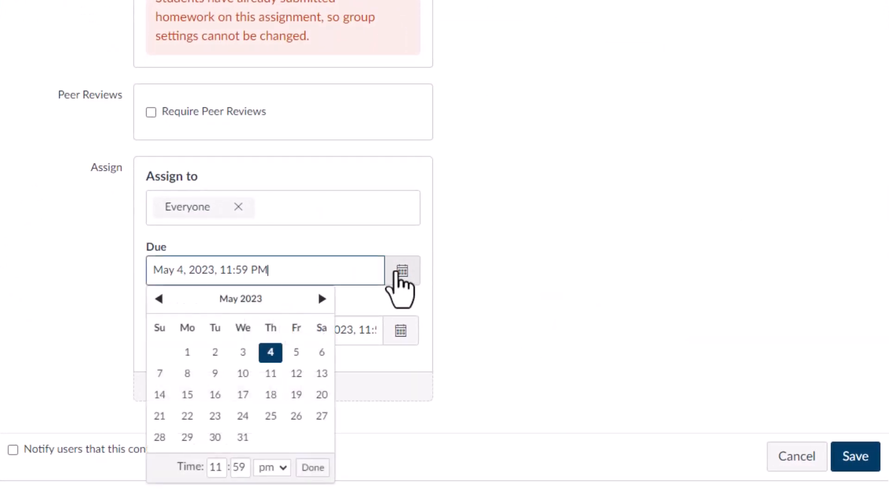
click(242, 353)
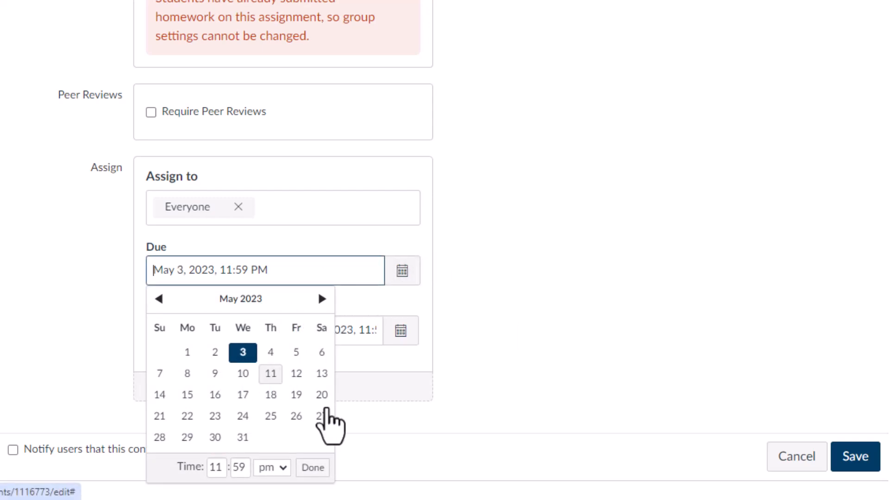
click(313, 469)
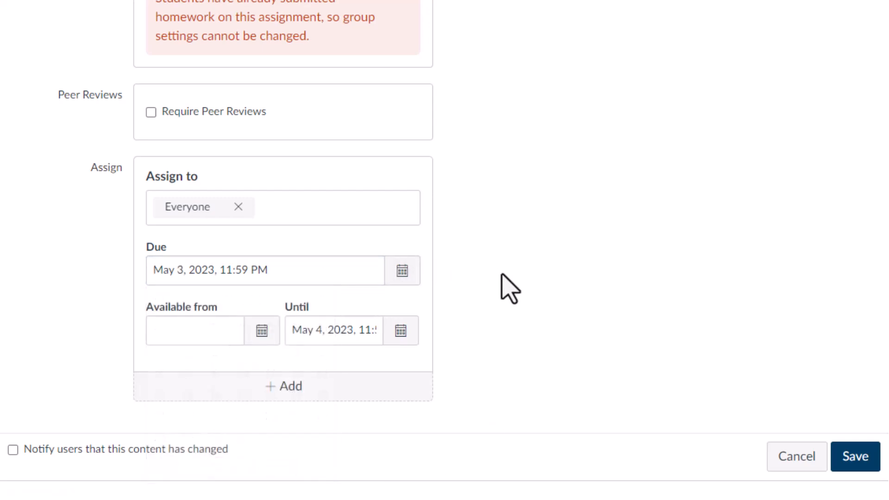
click(845, 459)
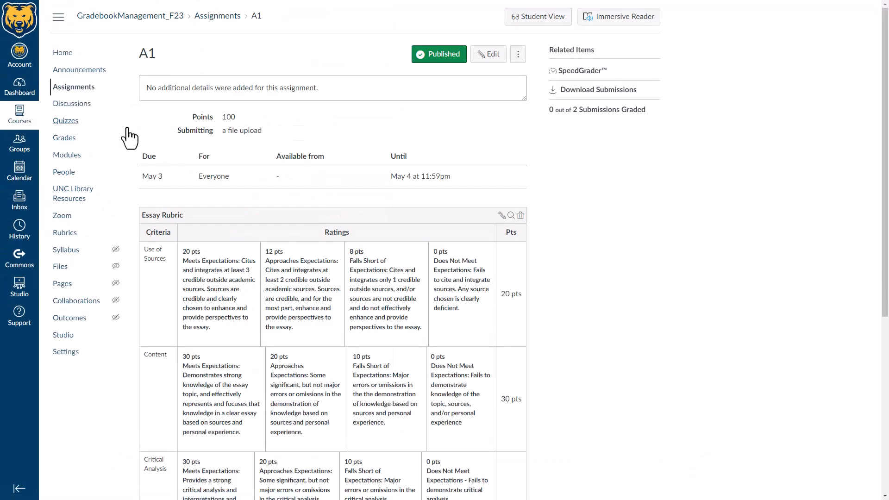
Step: Return to the course grades and enter an A1 grade of 100 for the first student
click(68, 138)
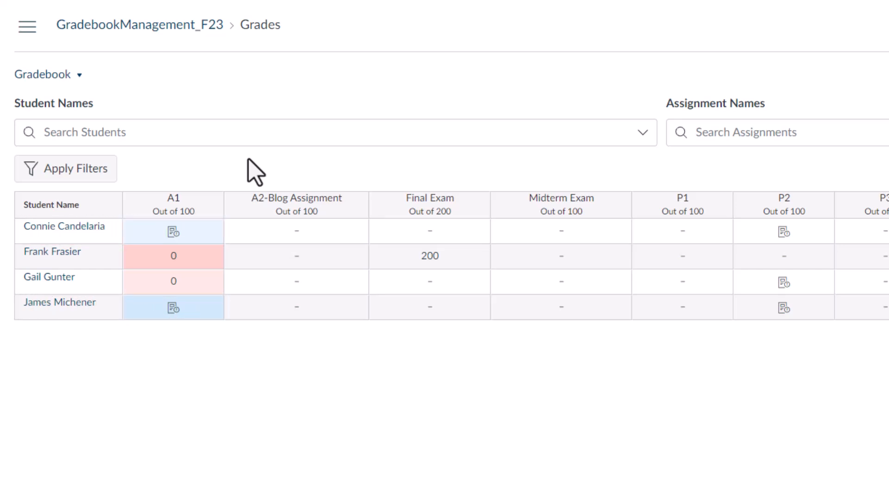
click(174, 233)
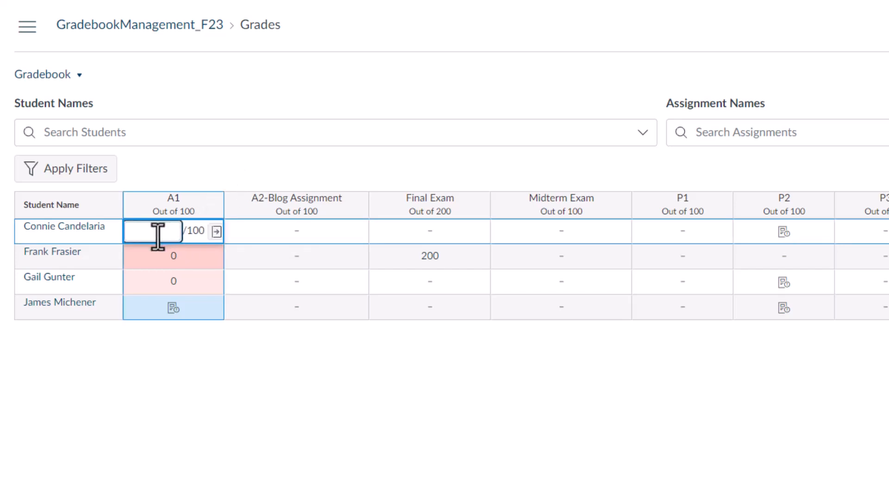
text(100)
key(Return)
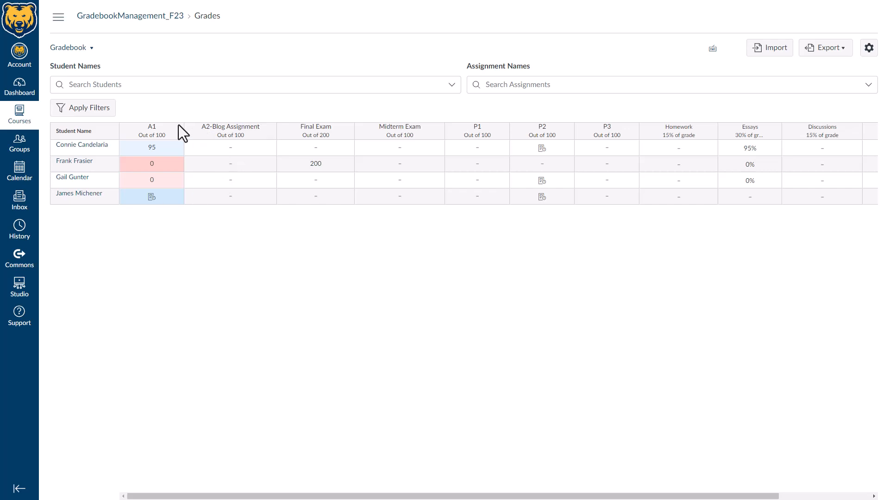
Step: Open assignment A1 in edit mode and review its settings down to the due and availability dates
click(153, 135)
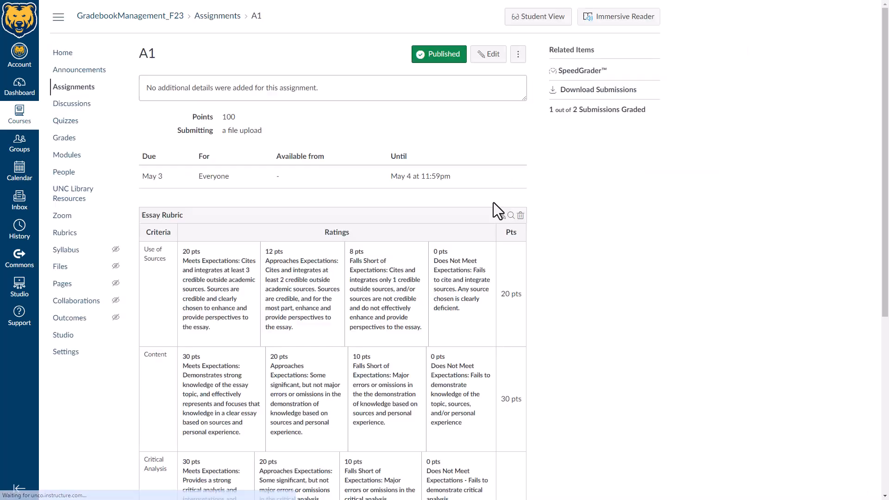
click(490, 55)
scroll(580, 220, down, 15)
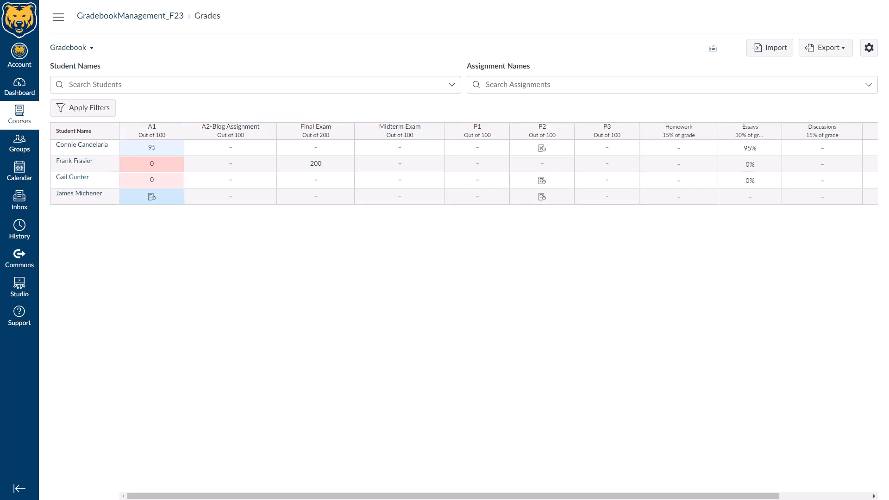
Step: Set the gradebook's grade posting policy to Manually Post Grades and apply the settings
click(869, 48)
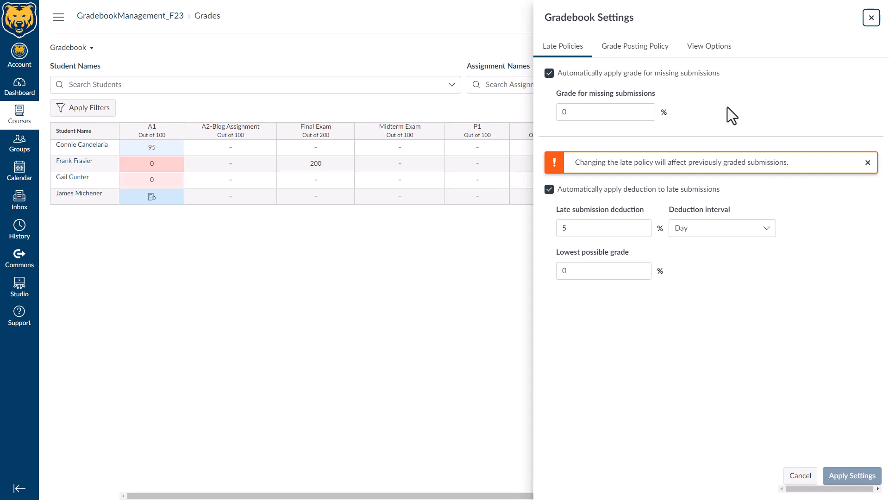
click(868, 163)
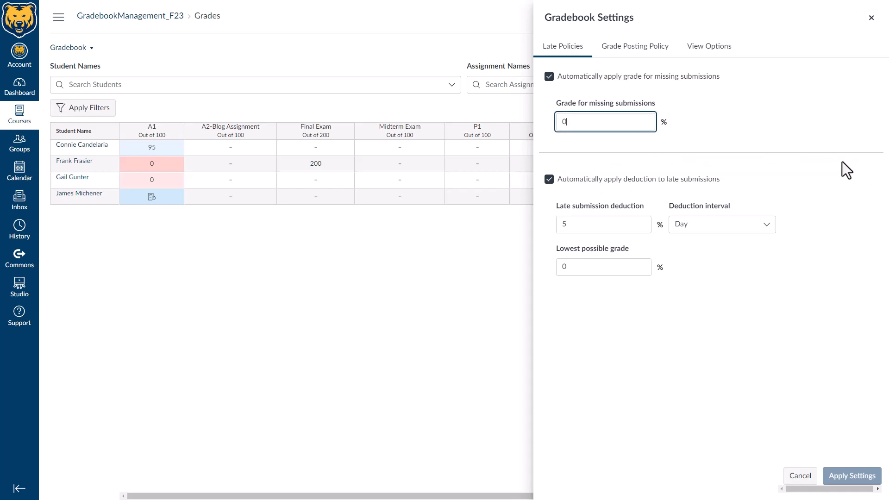
click(646, 46)
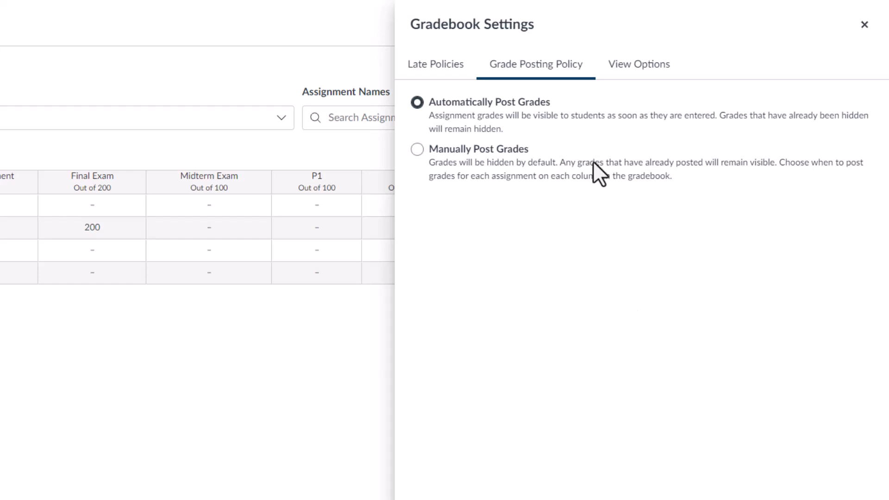
click(418, 148)
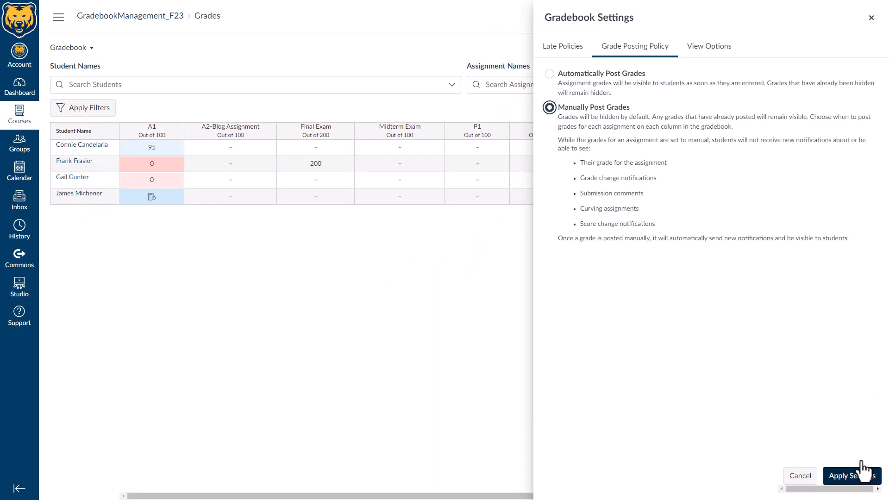
click(854, 475)
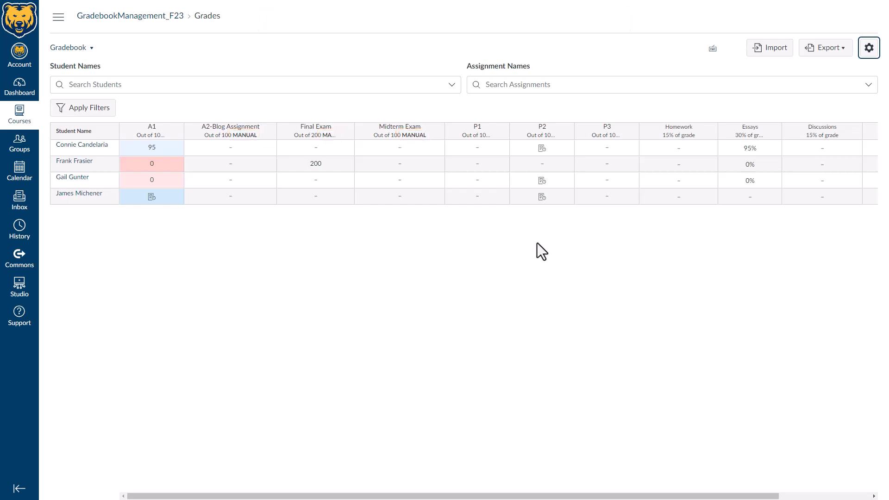
Step: Widen the P2 column and enter A2-Blog Assignment grades of 100 for the first two students
mouse_move(564, 133)
drag(574, 137, 609, 137)
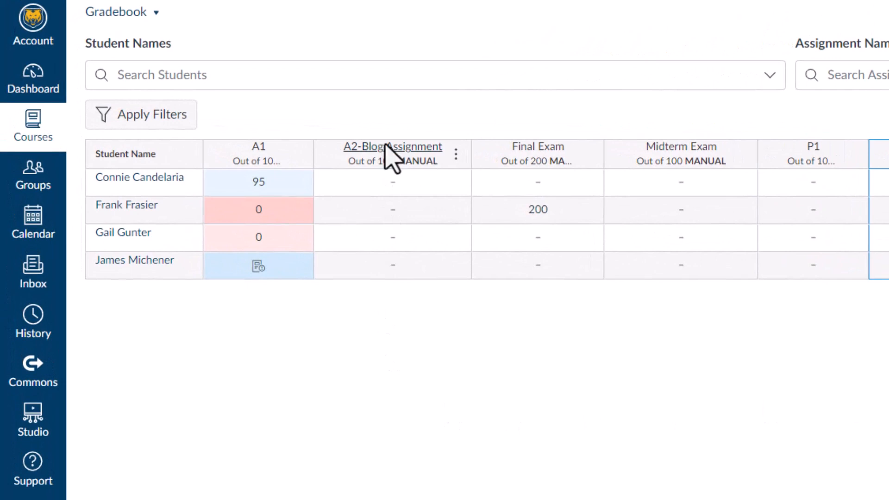
click(397, 190)
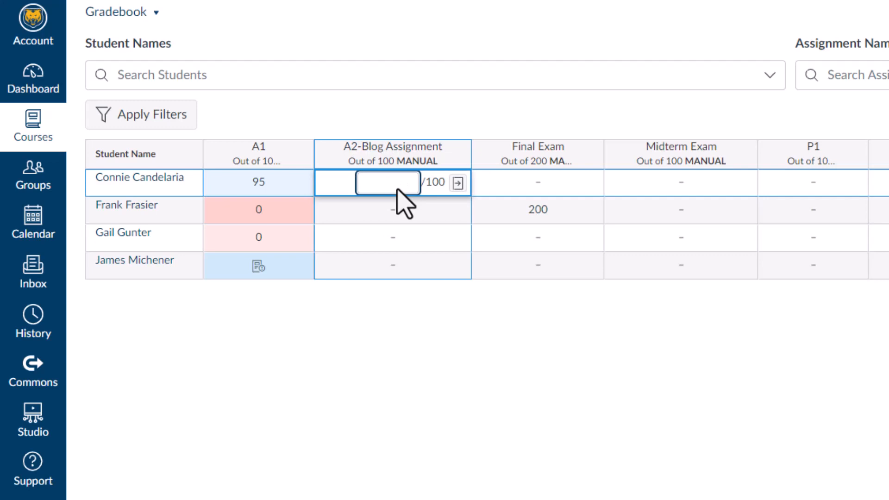
text(100)
key(Return)
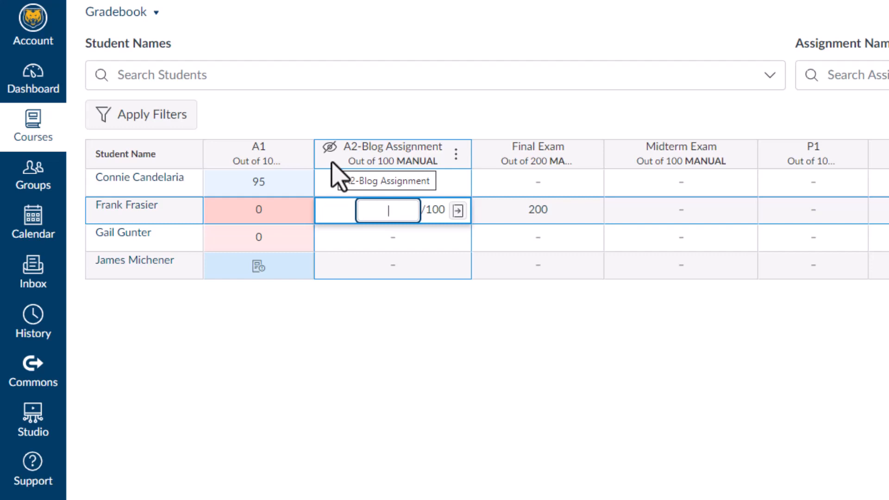
text(100)
key(Return)
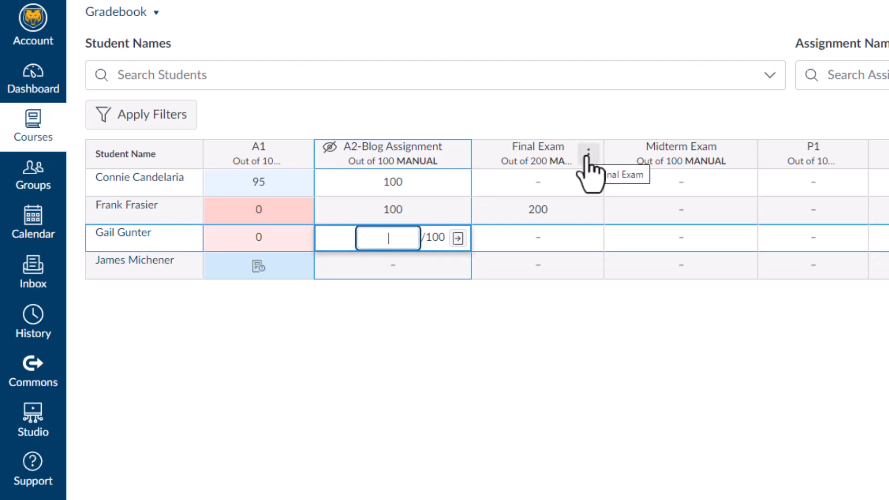
Step: Post the A2-Blog Assignment grades to Graded students only
click(588, 152)
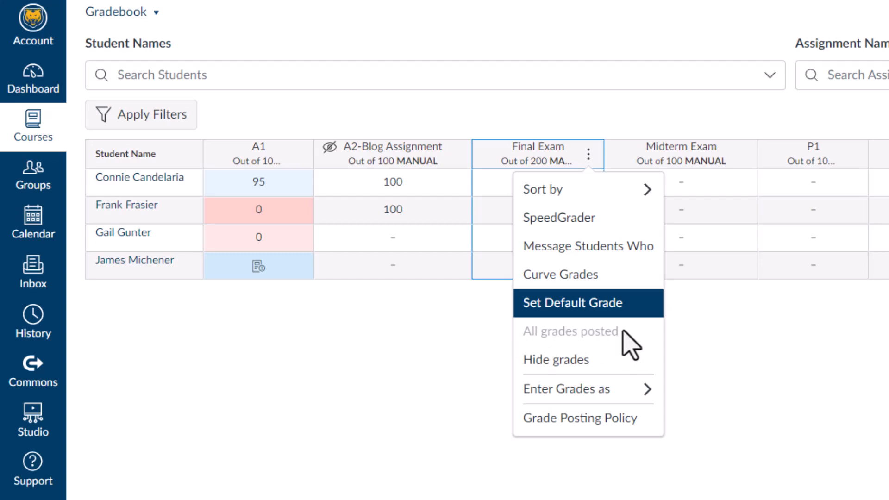
click(460, 348)
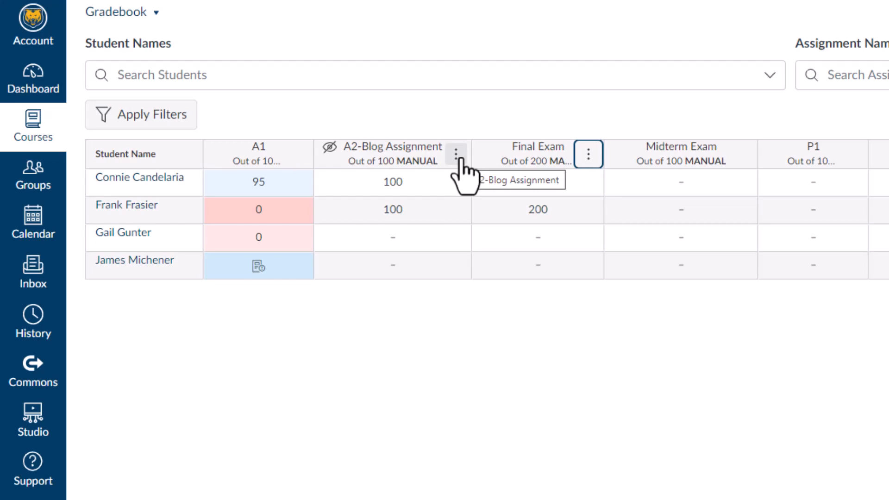
click(458, 156)
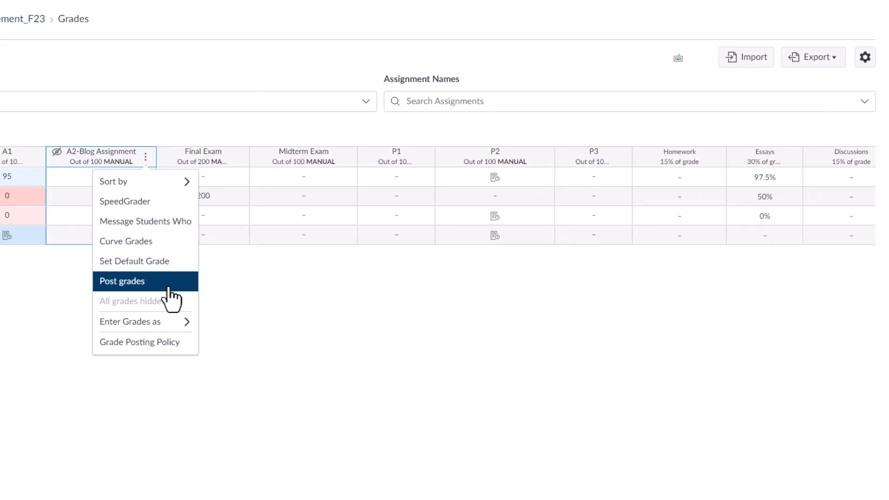
click(169, 283)
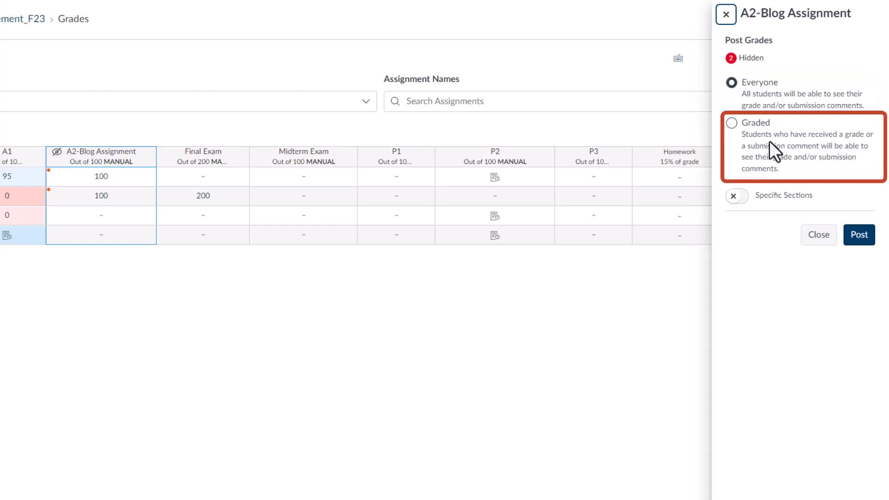
click(732, 124)
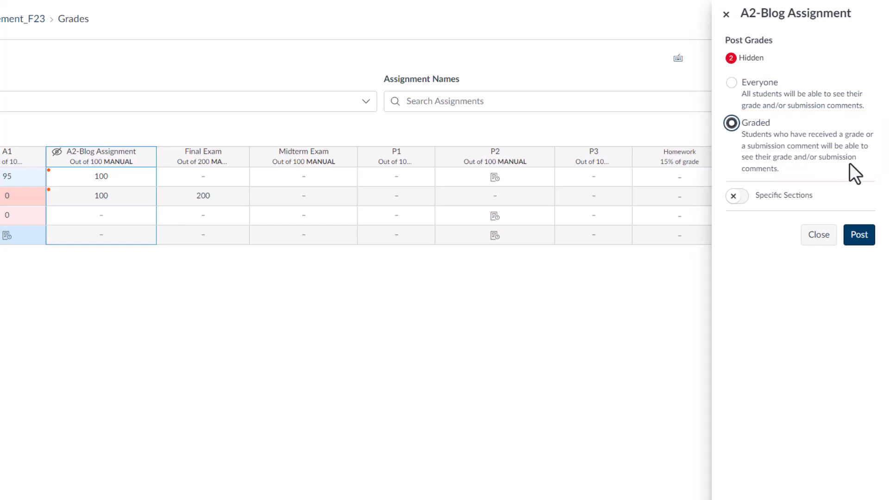
click(858, 236)
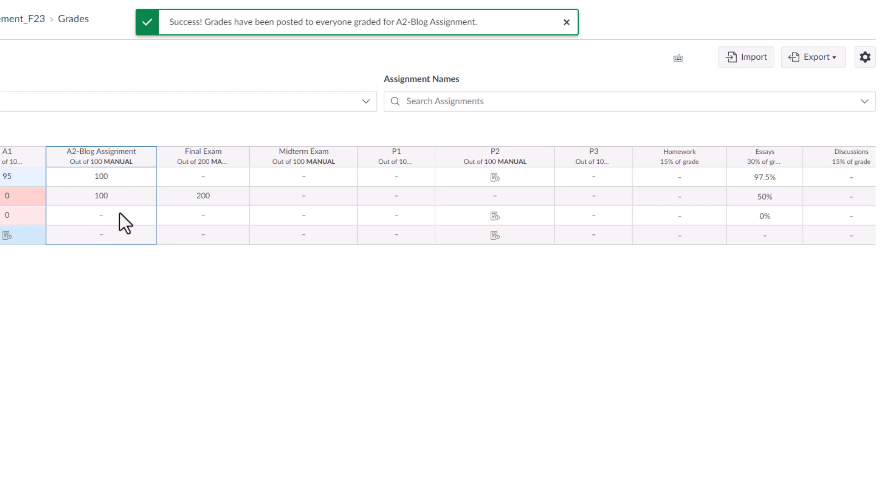
Step: Enter an A2-Blog Assignment grade of 100 for the third student
click(99, 215)
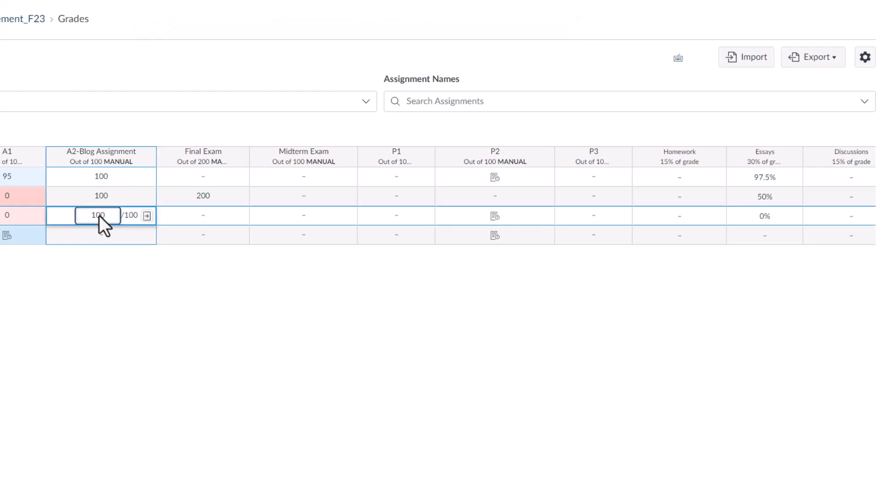
key(Return)
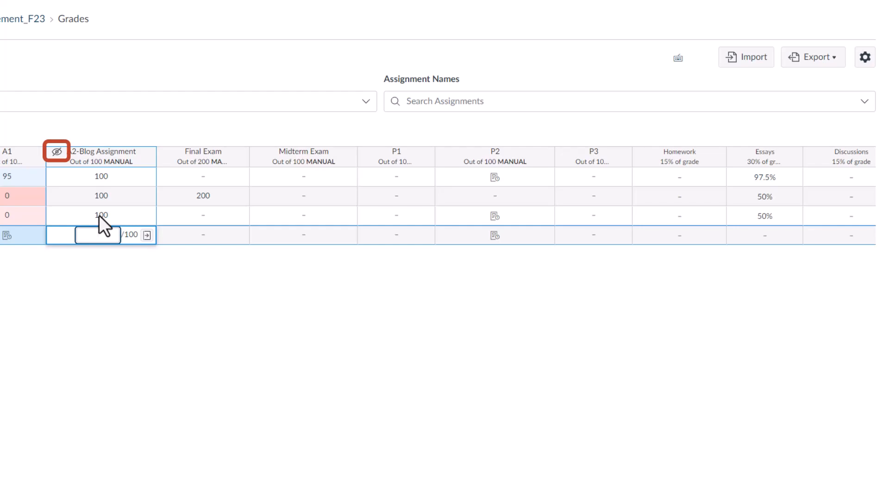
click(144, 300)
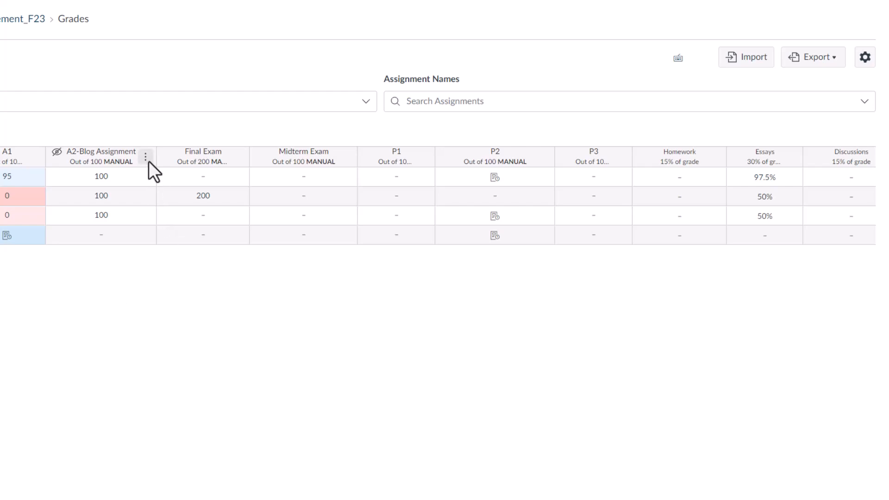
Step: Post the A2-Blog Assignment grades to Everyone
click(146, 158)
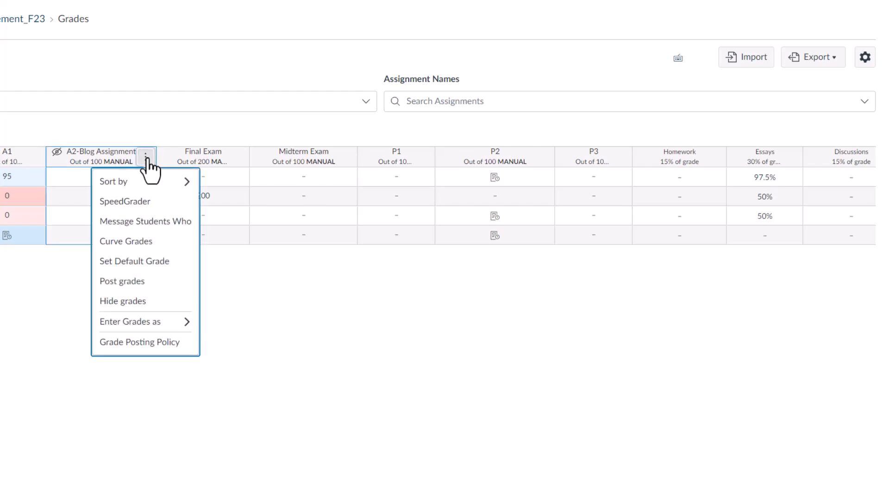
click(147, 283)
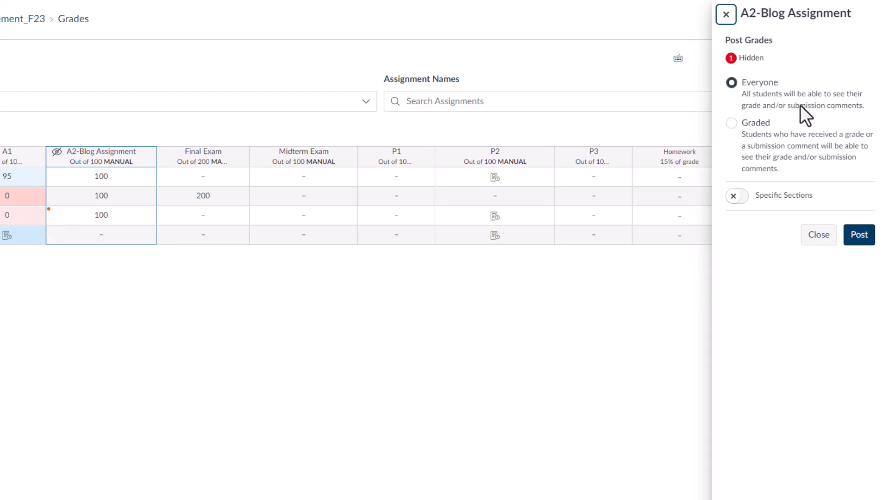
click(862, 237)
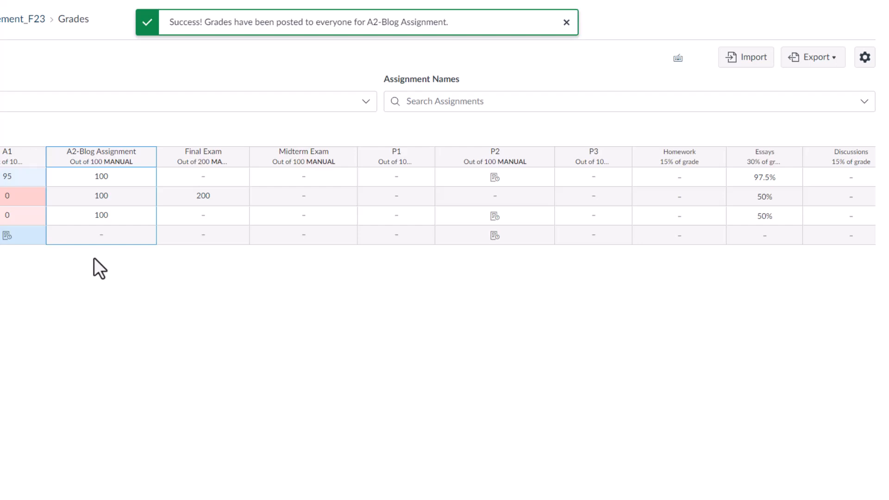
Step: Enter an A2-Blog Assignment grade of 100 for the fourth student and leave the grid cells
click(94, 235)
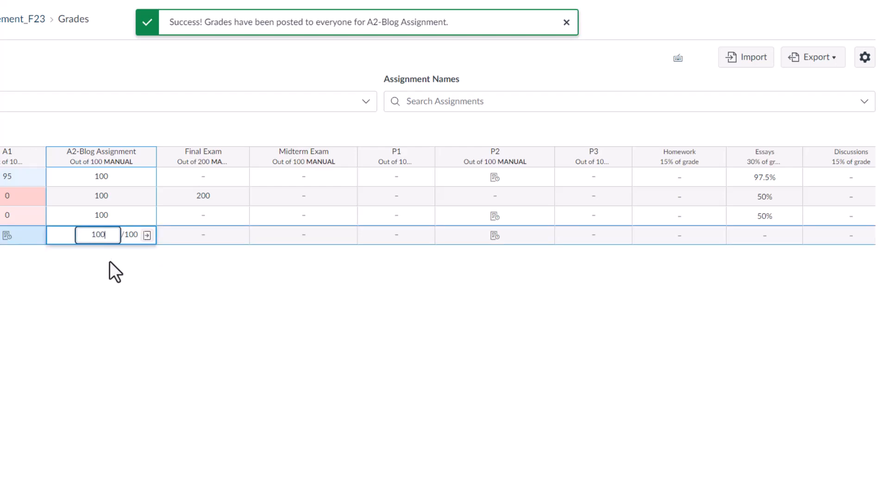
text(100)
key(Return)
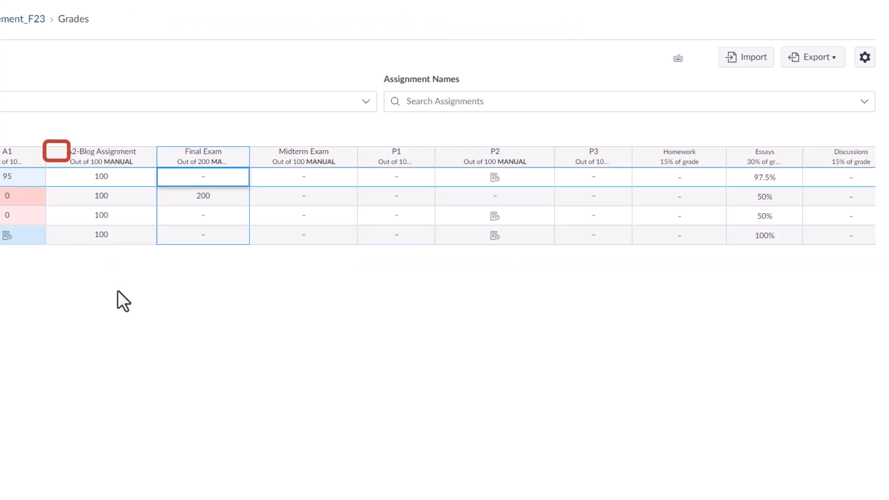
click(81, 281)
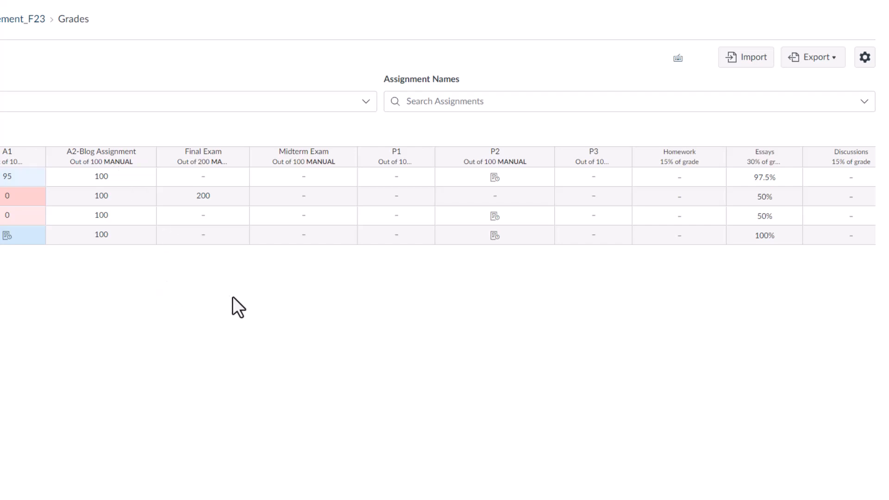
Step: Enter P1 grades of 100 for the first two students
click(397, 179)
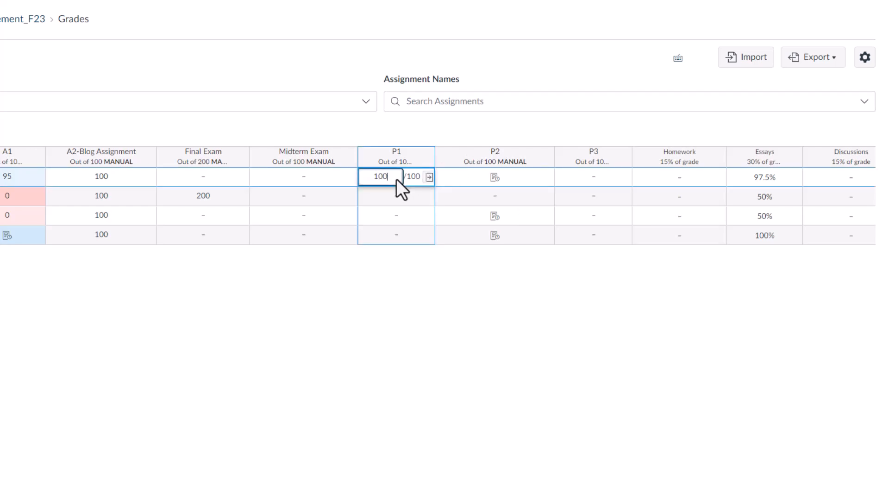
key(Return)
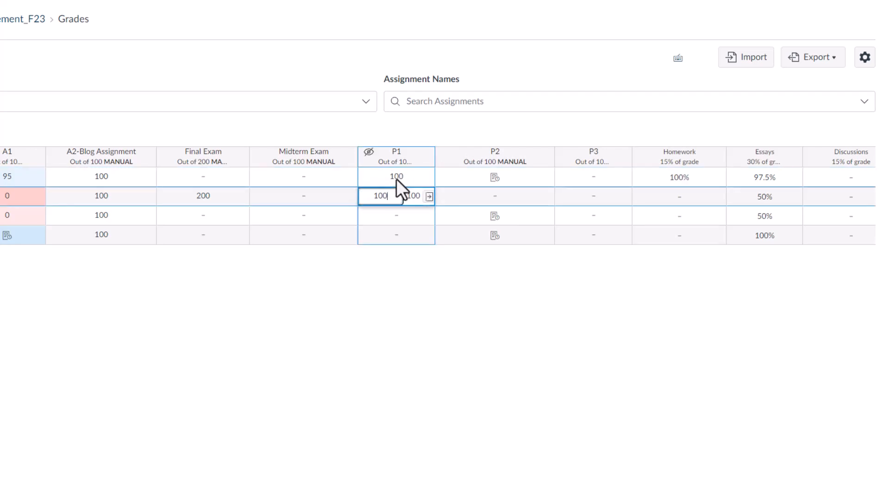
key(Return)
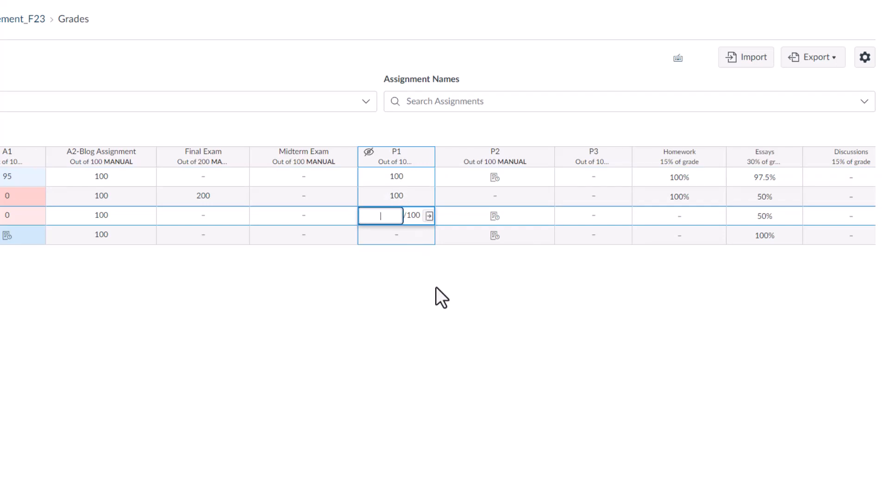
click(443, 268)
Step: Post the P1 grades to Graded students only
click(424, 157)
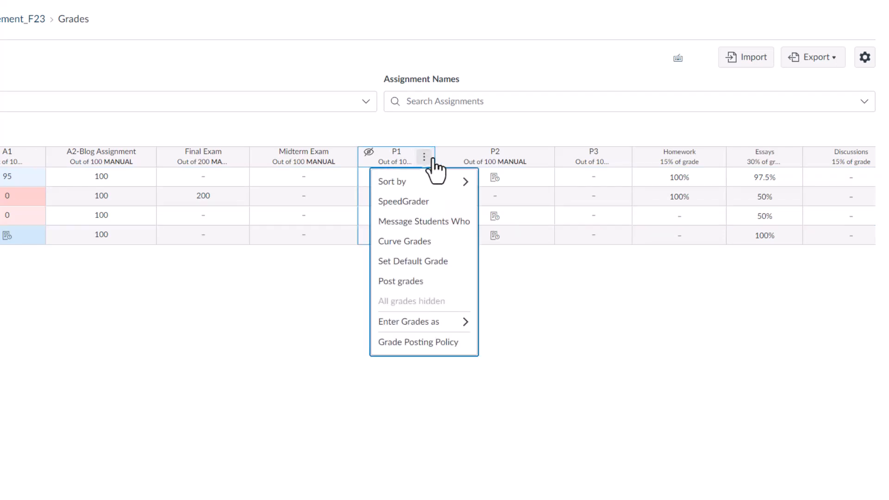
click(443, 281)
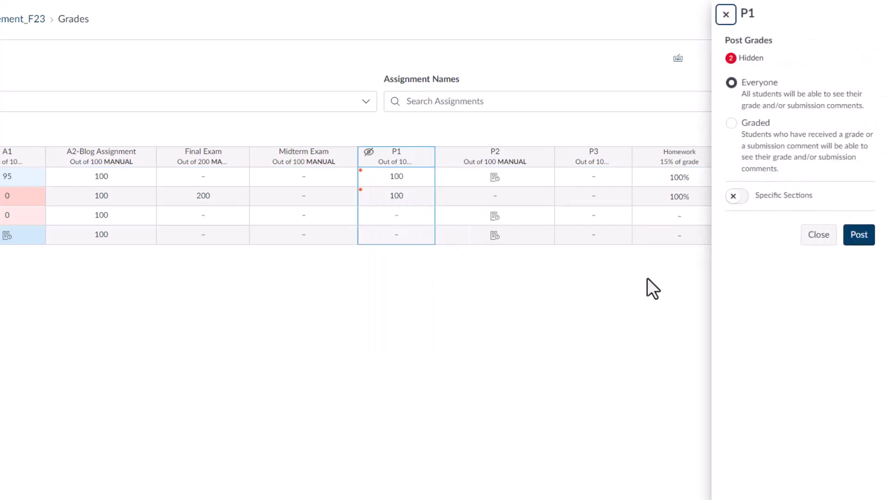
click(732, 123)
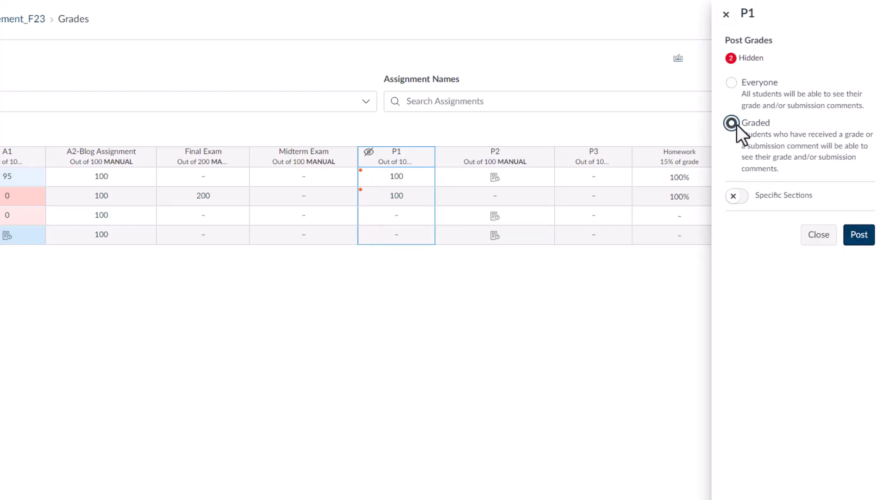
click(859, 236)
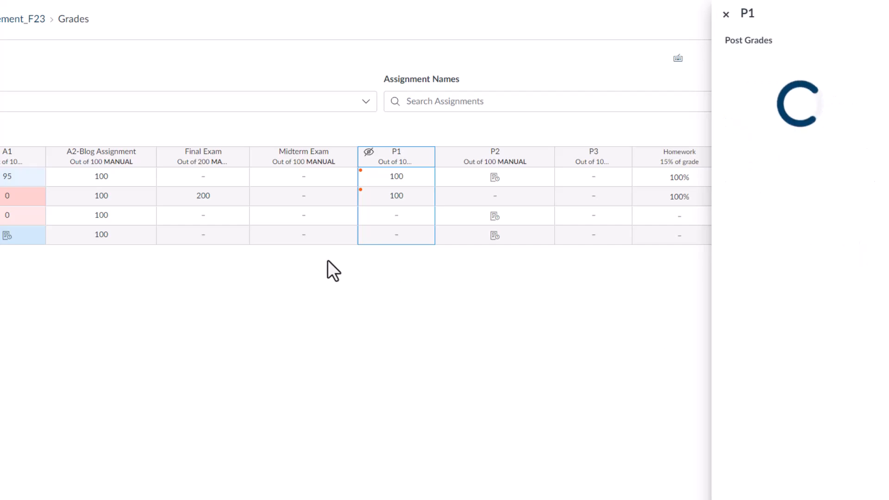
Step: Enter a P1 grade of 100 for the third student
click(391, 219)
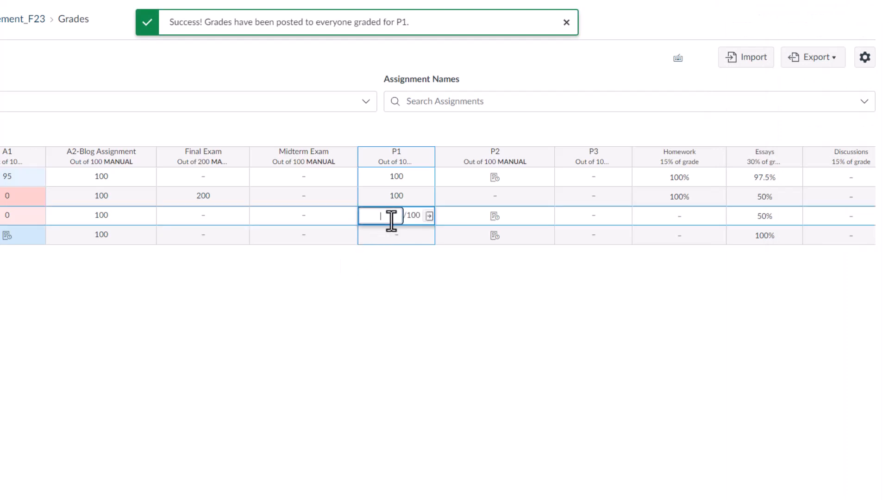
text(100)
key(Return)
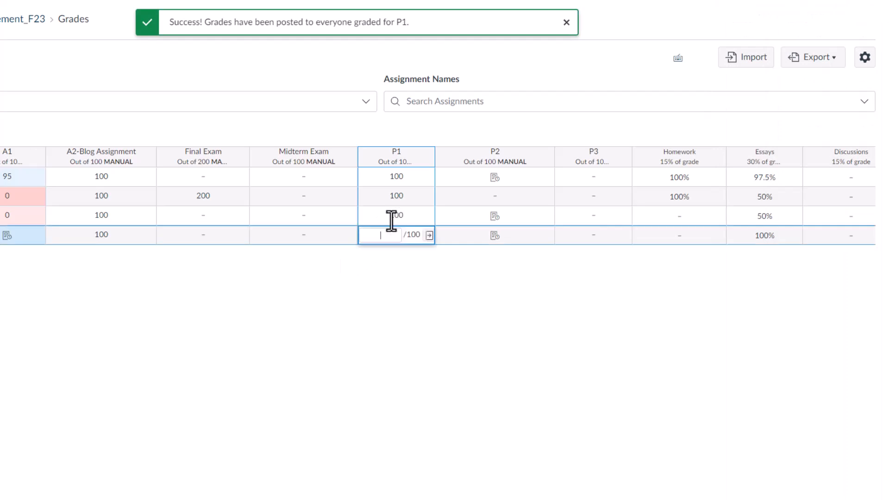
Step: Post the P1 grades to Everyone
click(388, 272)
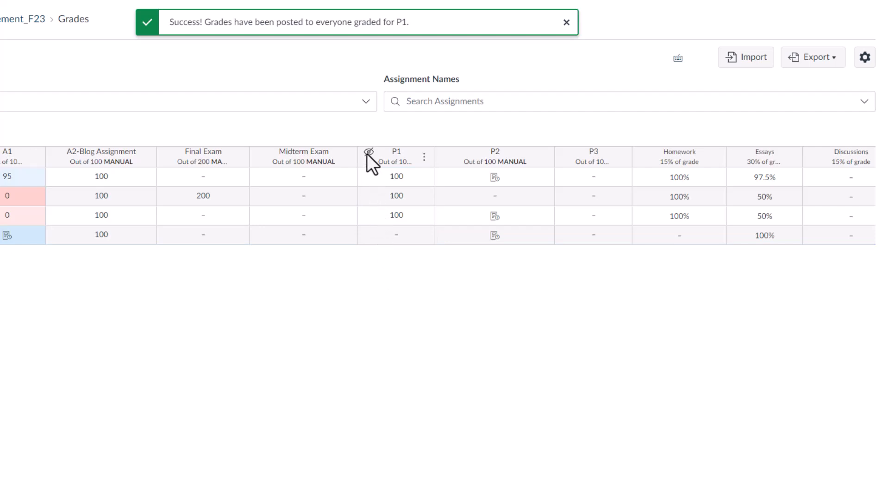
click(424, 158)
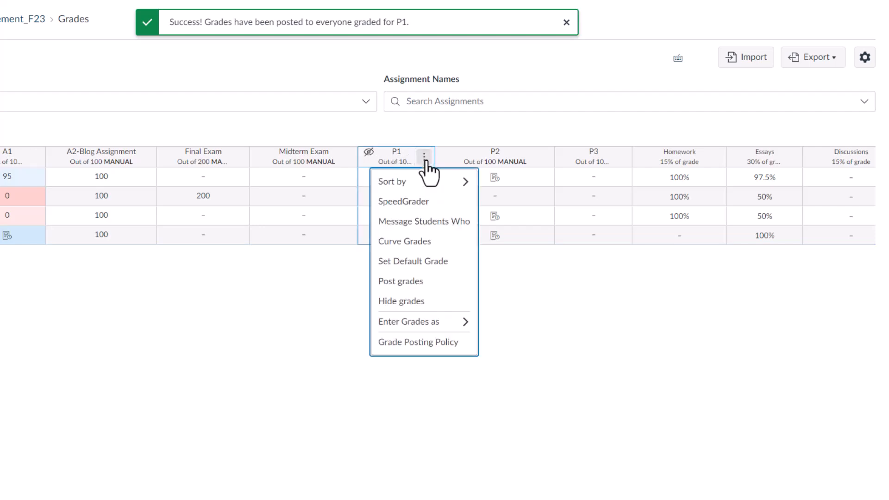
click(434, 290)
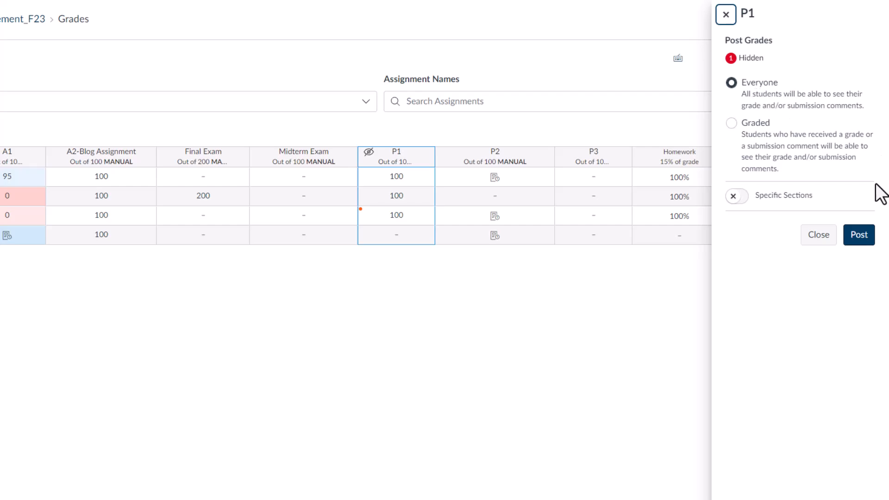
click(859, 236)
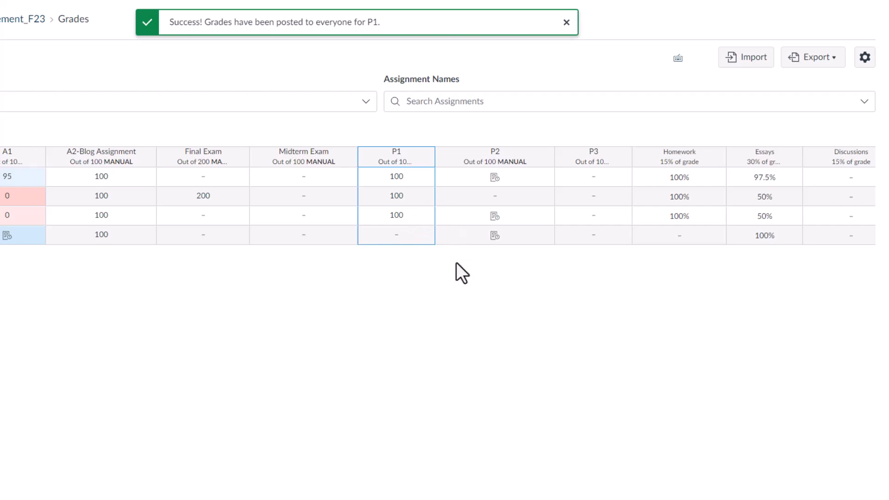
Step: Widen the P1 column and enter a P1 grade of 100 for the fourth student
click(438, 199)
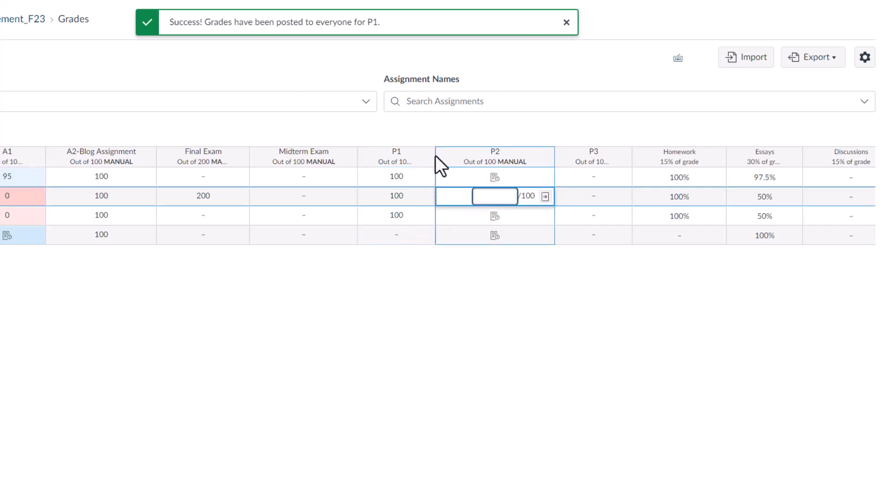
drag(435, 156, 504, 174)
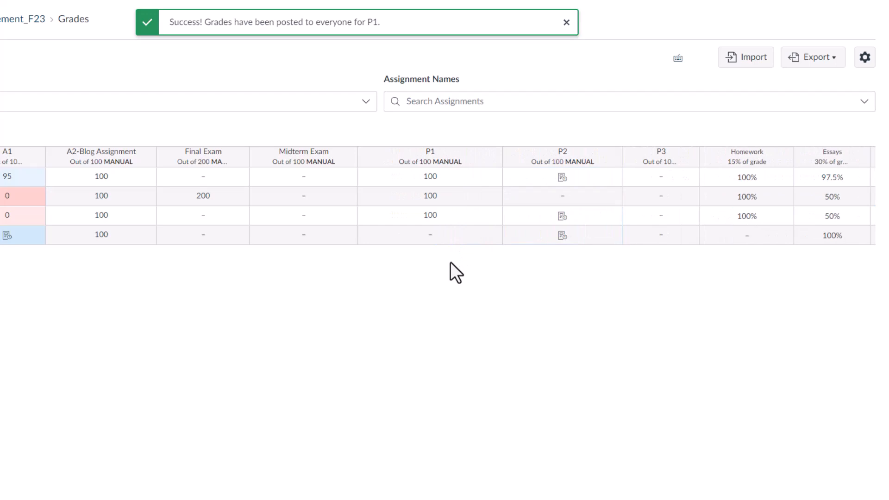
click(427, 236)
text(100)
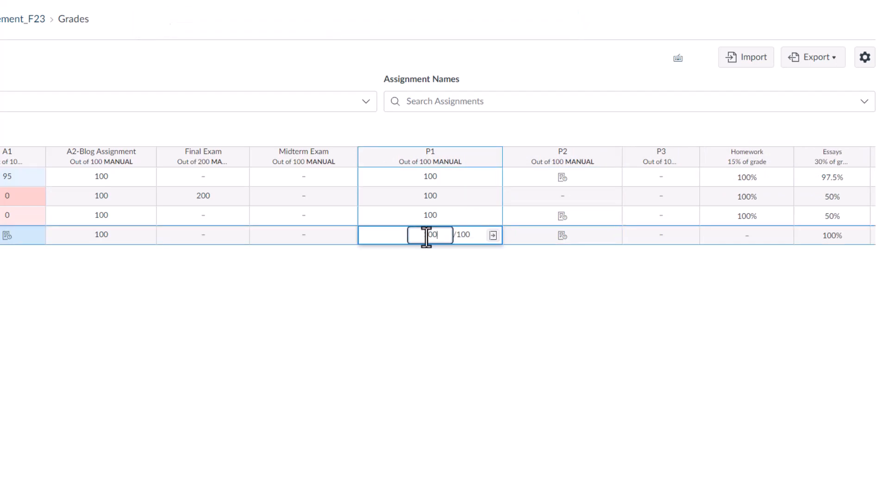
key(Tab)
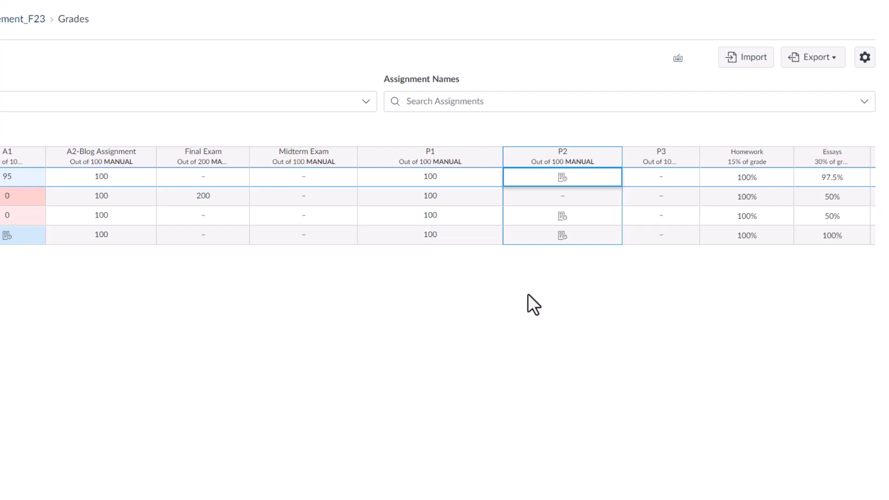
Step: Set the gradebook-wide grade posting policy to Automatically Post Grades and save the settings
click(864, 58)
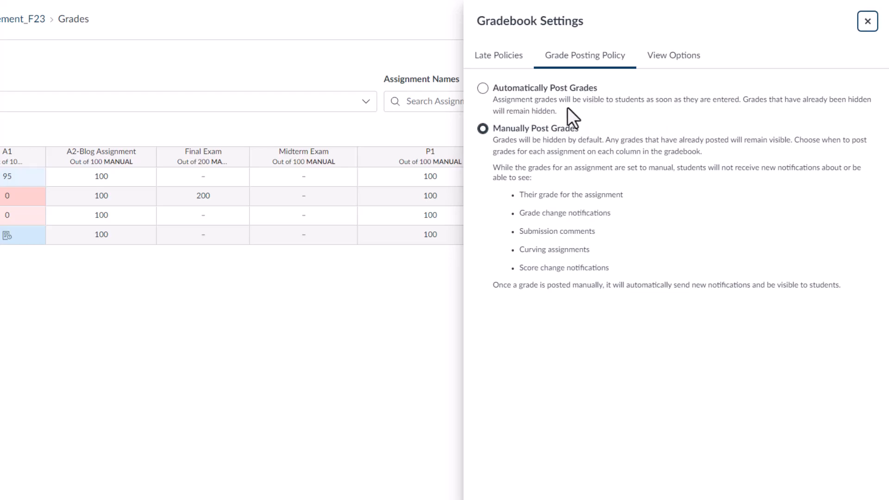
click(483, 87)
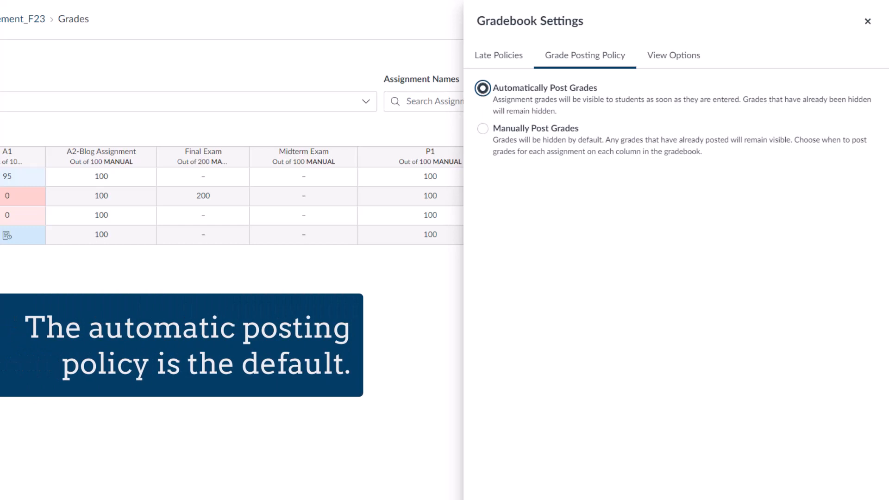
click(862, 498)
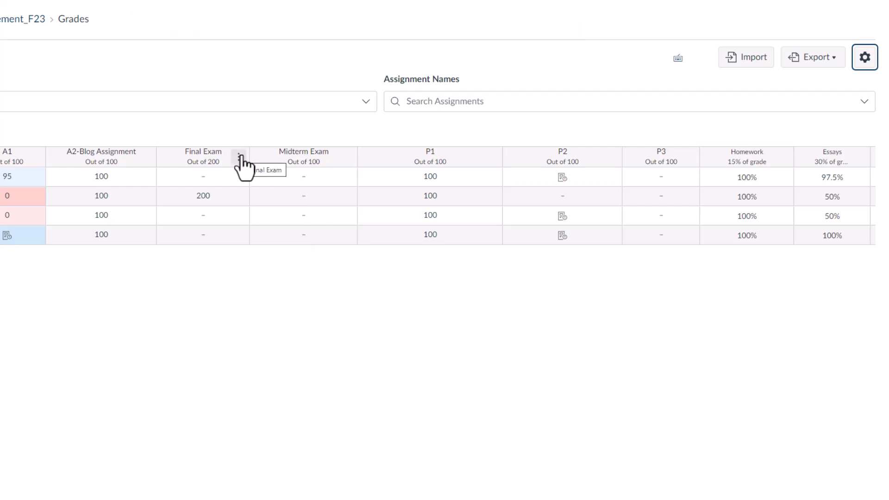
click(240, 159)
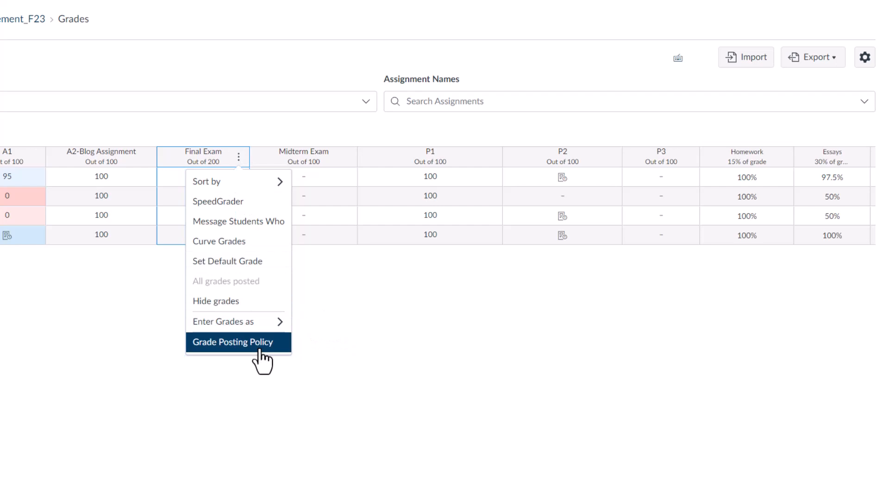
key(Escape)
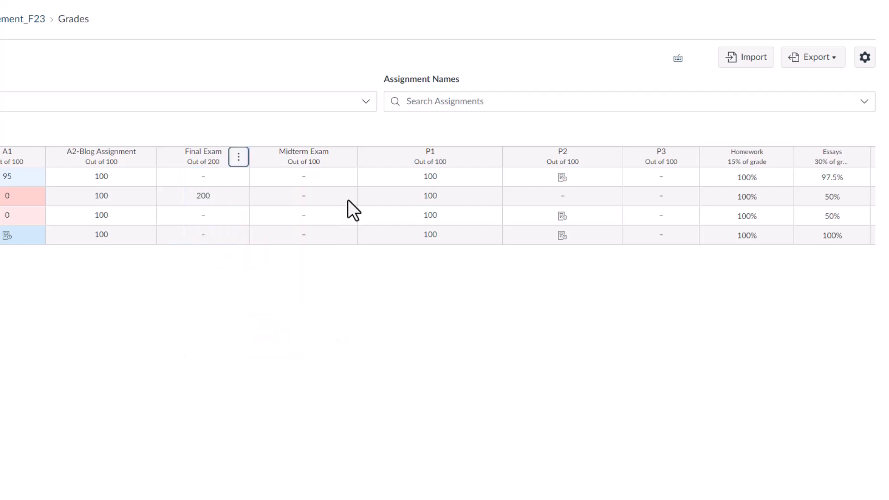
click(346, 157)
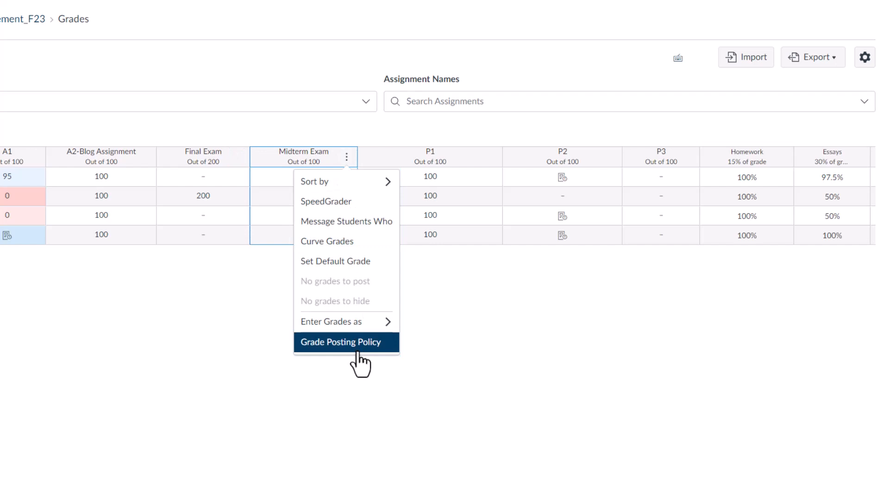
key(Escape)
Step: Set the Final Exam's grade posting policy to Manually and save it
click(238, 158)
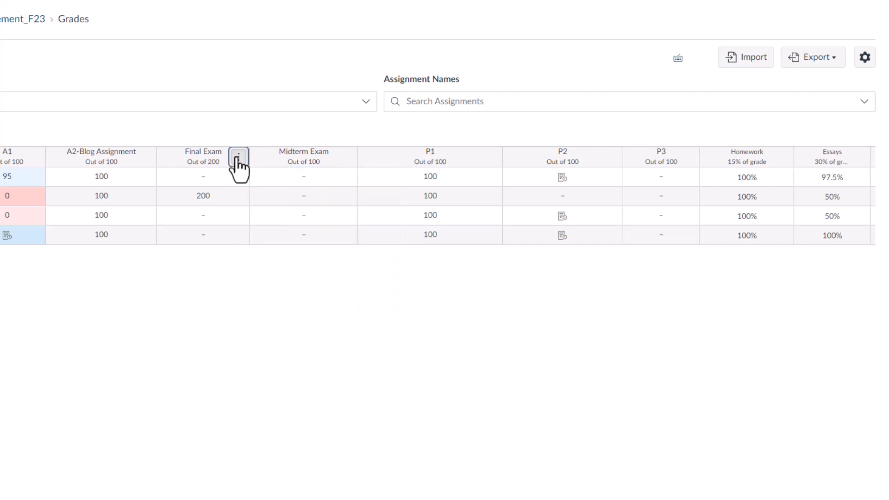
click(243, 346)
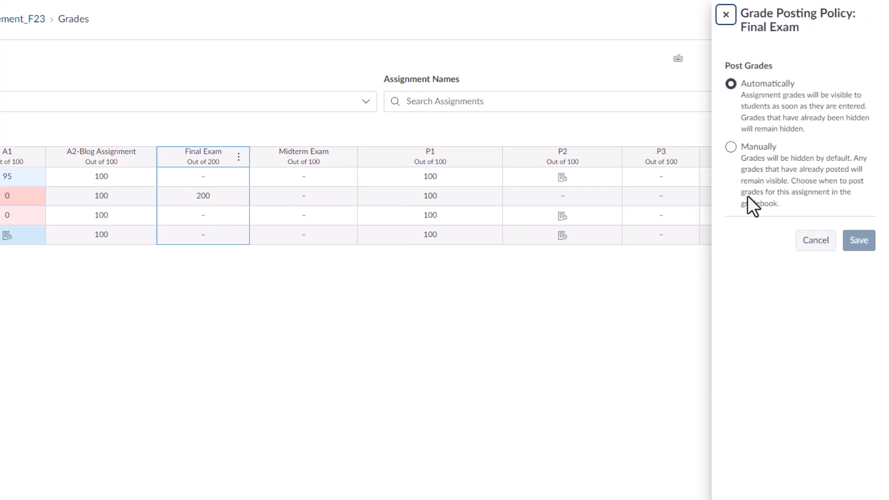
click(731, 147)
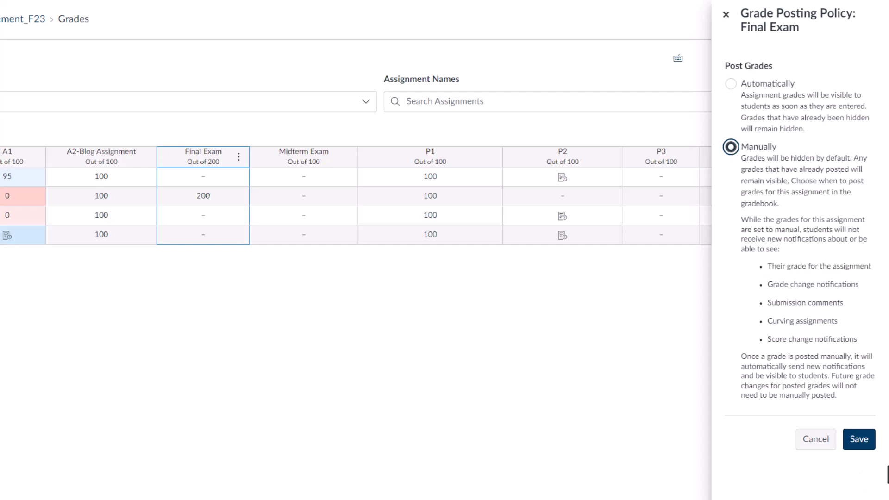
click(858, 439)
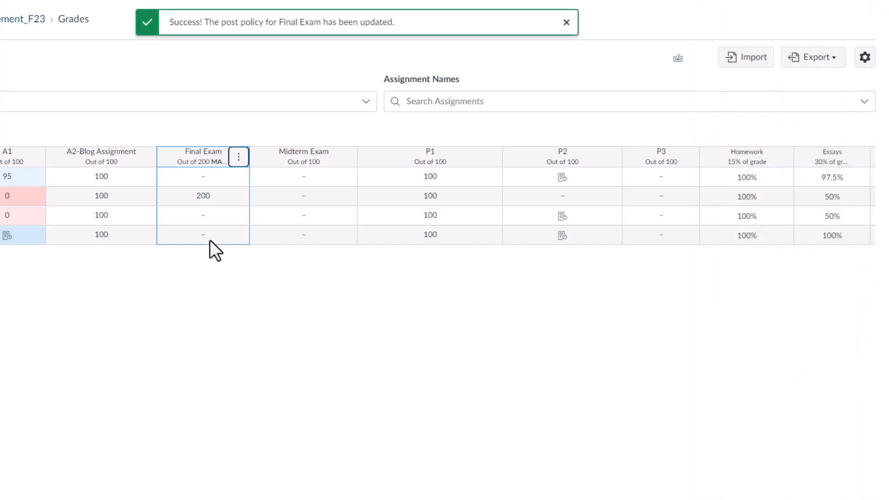
Step: Widen the Final Exam column so its full header fits
click(231, 219)
click(249, 153)
drag(249, 154, 283, 154)
click(265, 261)
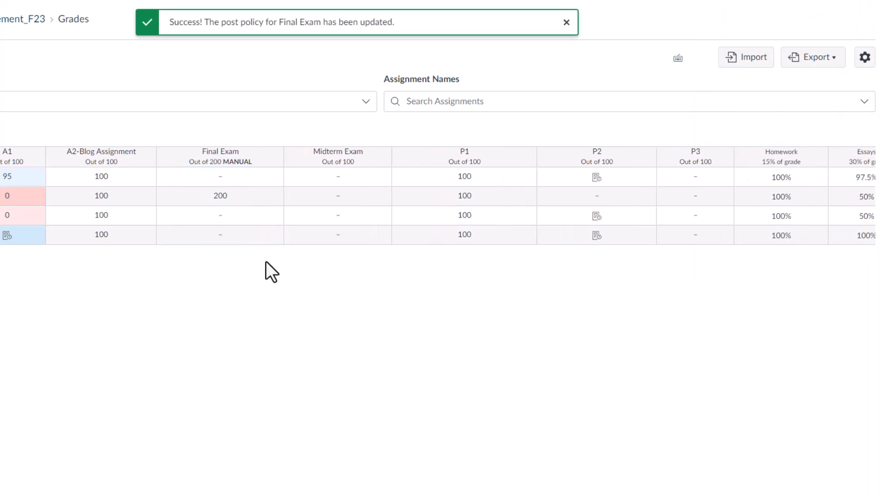
Step: Enter a Final Exam grade of 200 for the first student
click(223, 177)
text(200)
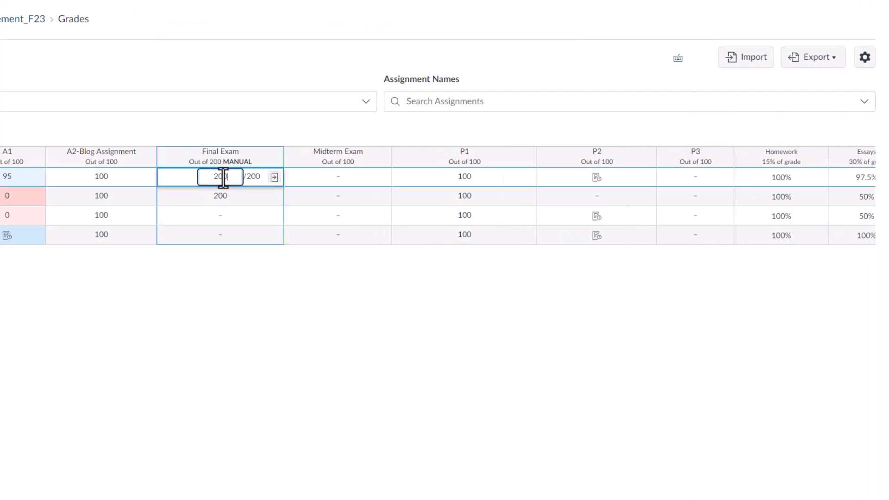
key(Return)
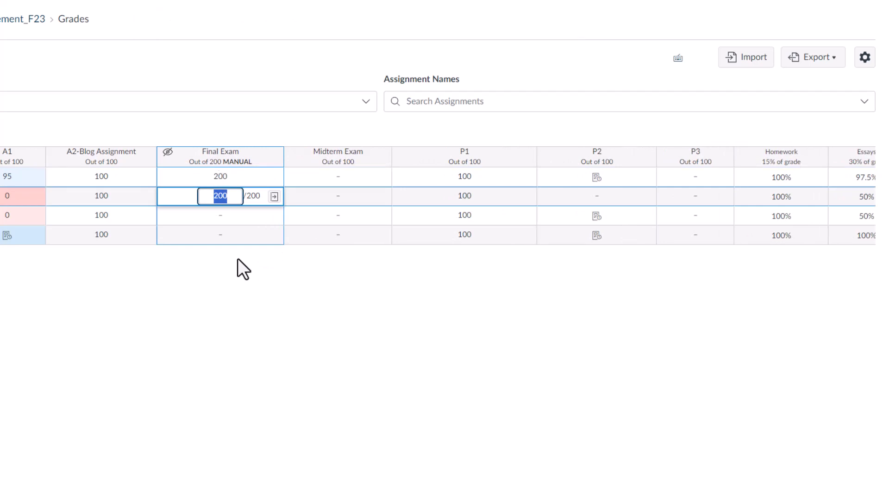
Step: Post the Final Exam grades to Graded students only
mouse_move(274, 166)
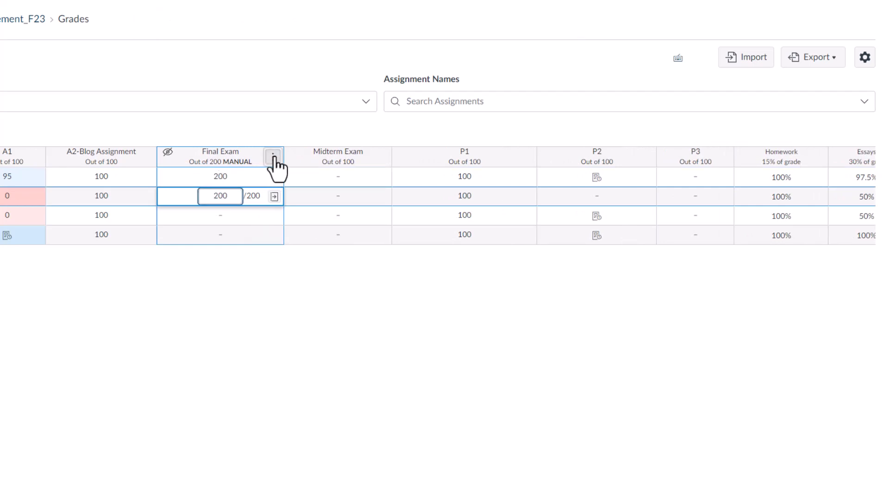
click(273, 162)
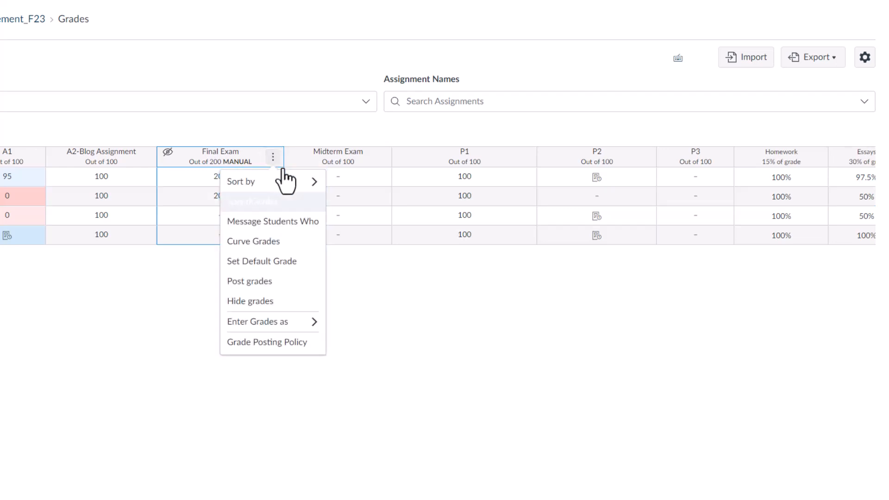
click(281, 283)
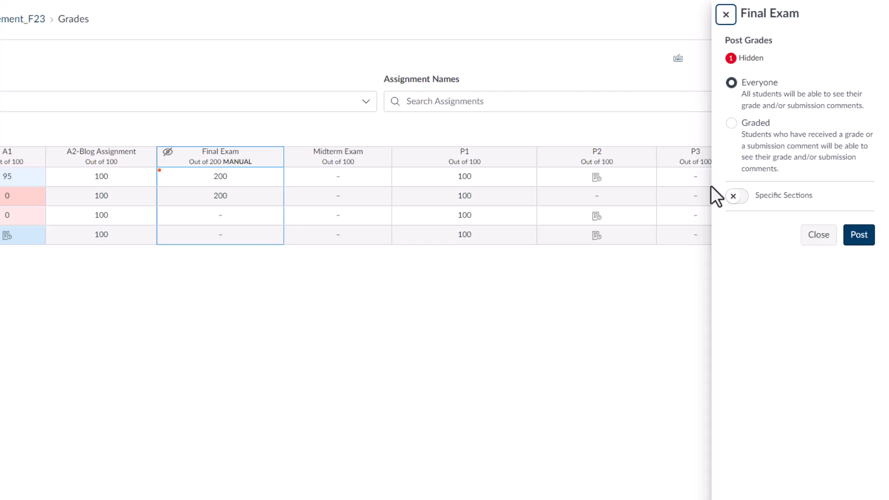
click(731, 124)
click(859, 235)
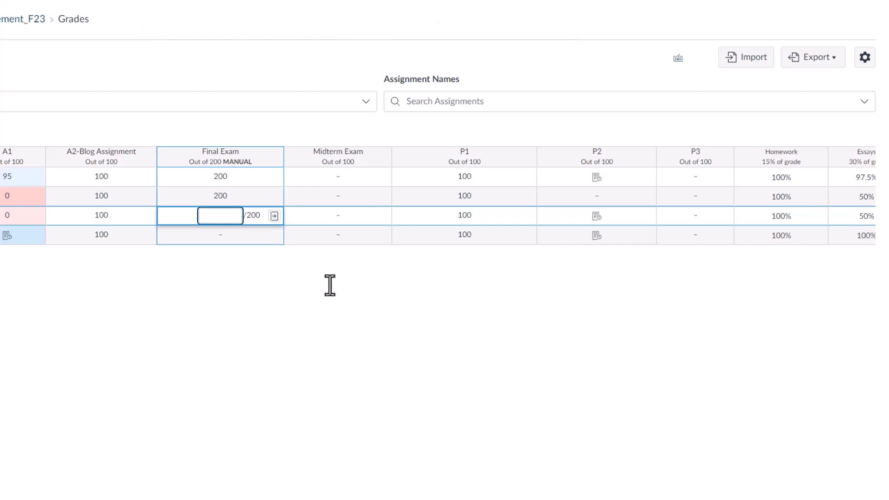
Step: Enter a Final Exam grade of 200 for the third student
text(200)
click(220, 235)
click(220, 235)
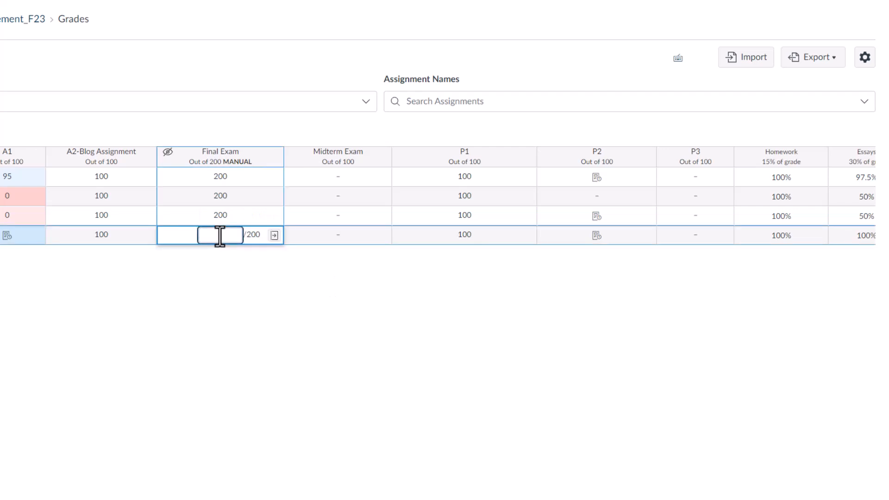
Step: Post the Final Exam grades to Everyone
click(273, 158)
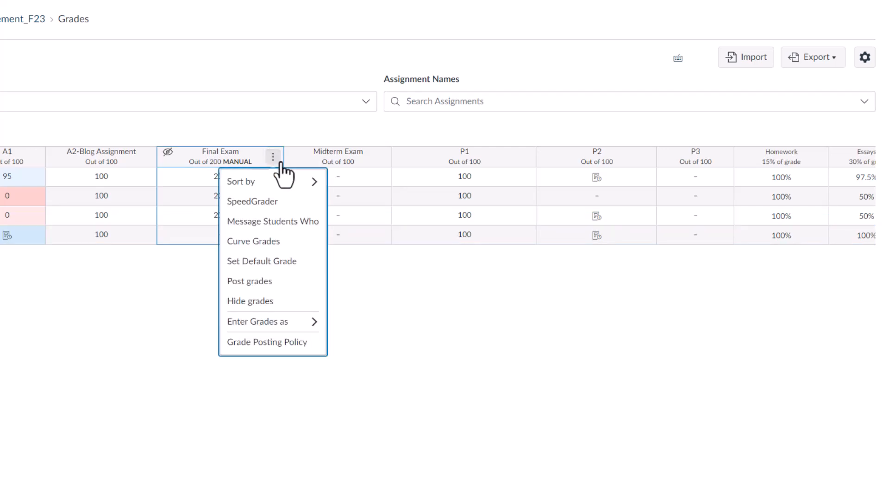
click(293, 282)
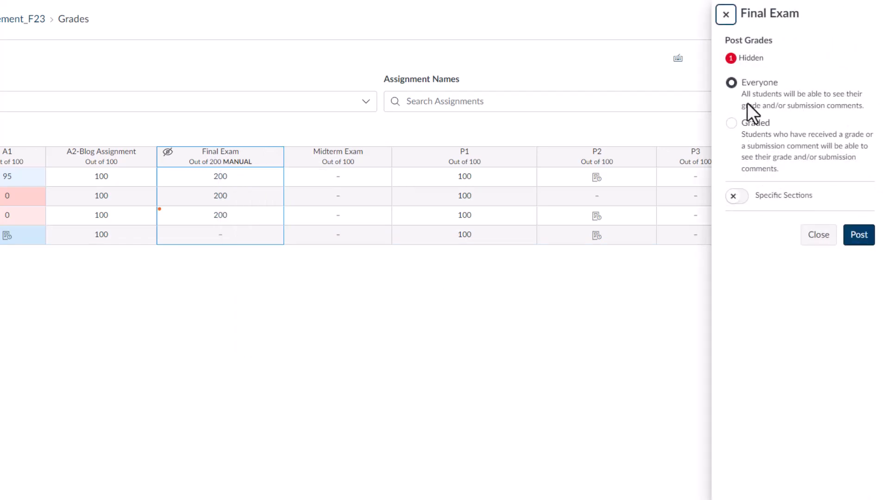
click(860, 235)
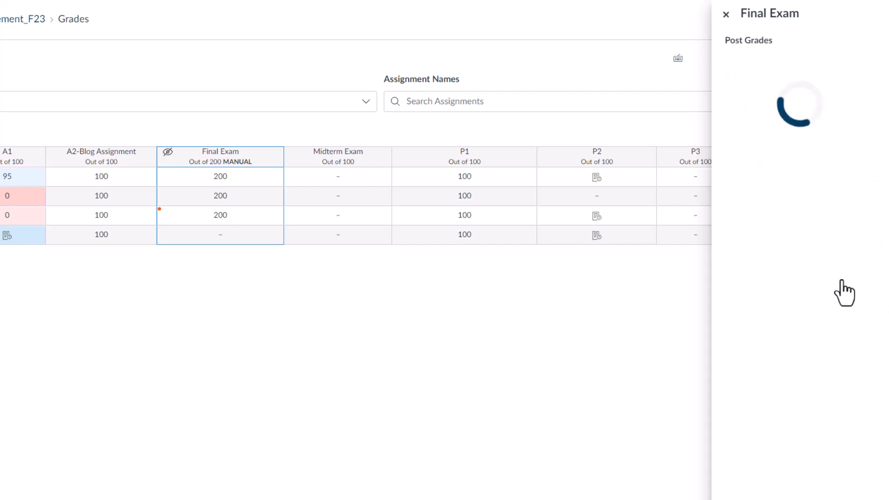
Step: Enter a Final Exam grade of 200 for the fourth student and leave the grid cells
click(222, 238)
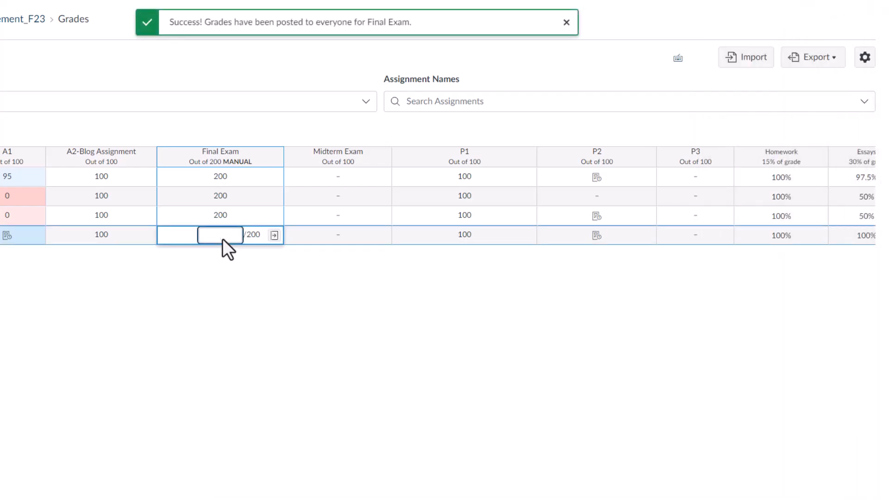
key(Return)
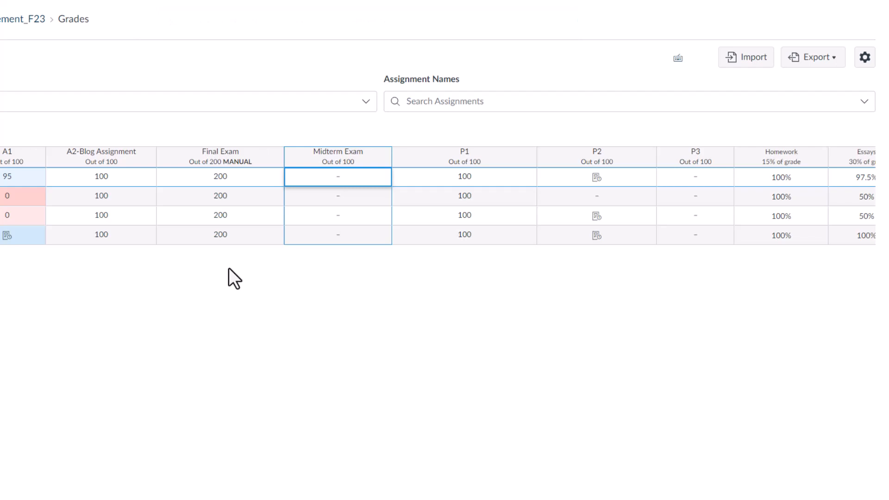
click(232, 261)
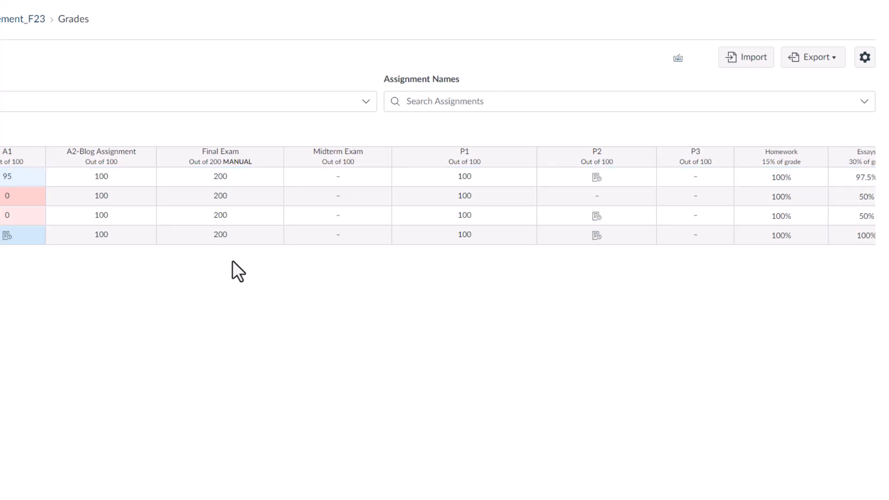
Step: Hide the Final Exam grades from students
click(273, 157)
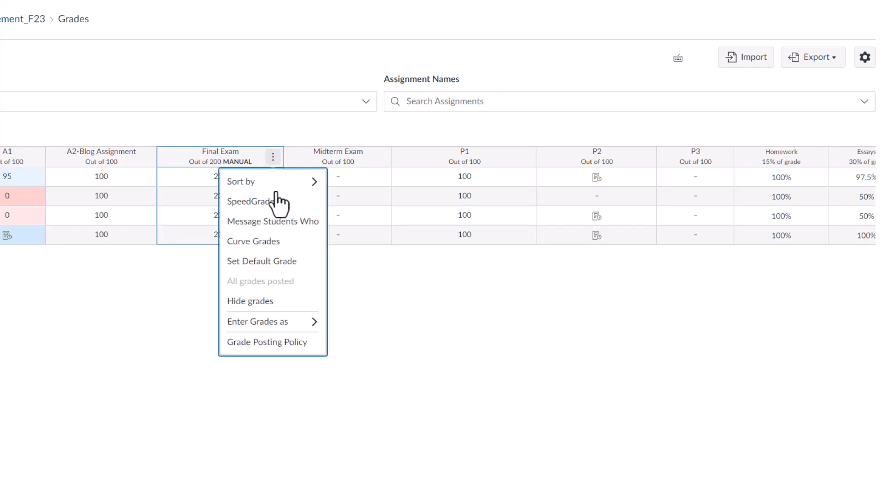
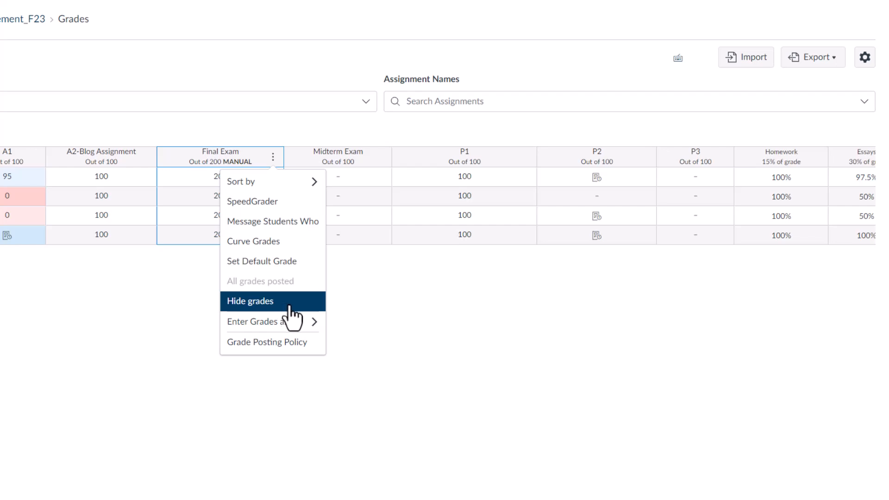
click(290, 309)
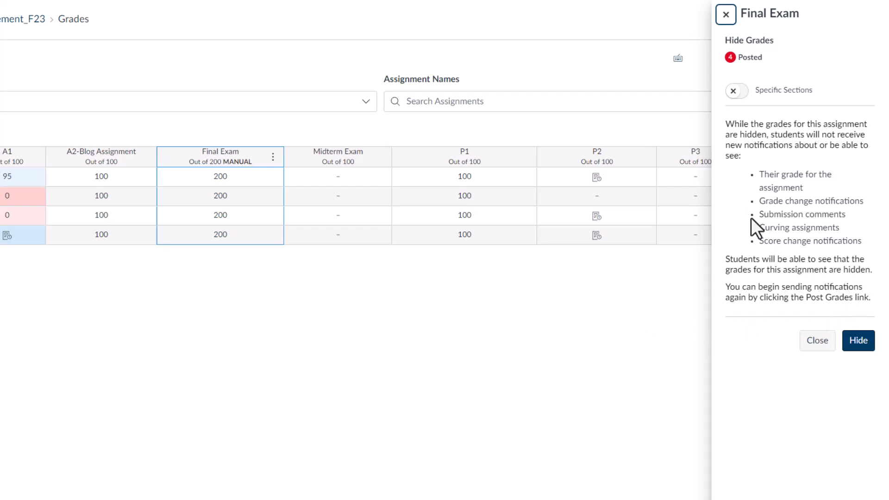
click(859, 342)
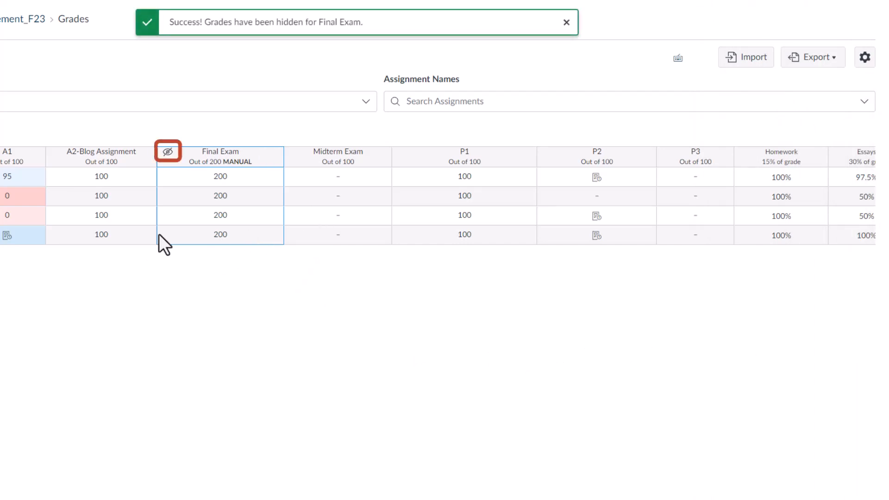
click(272, 157)
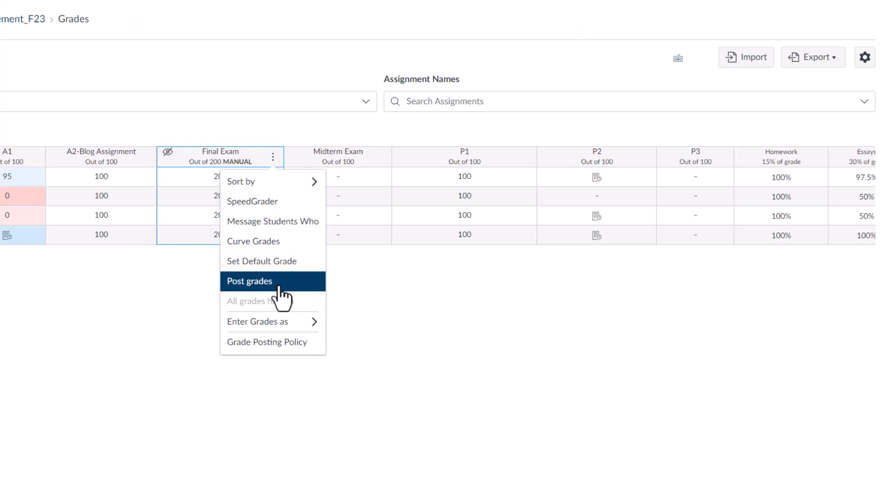
click(279, 286)
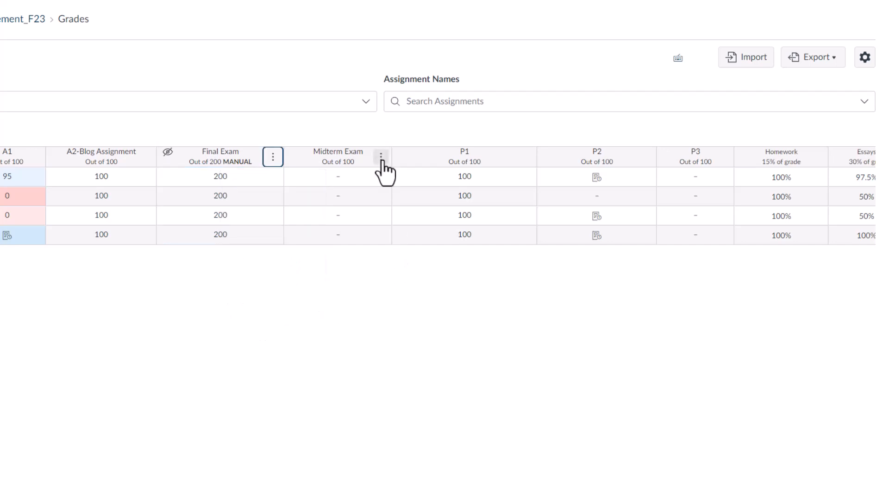
click(381, 157)
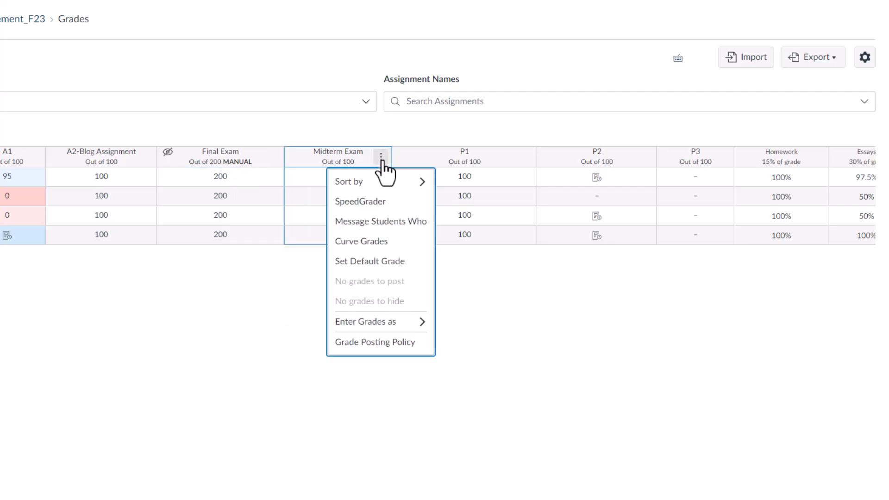
mouse_move(388, 329)
click(270, 134)
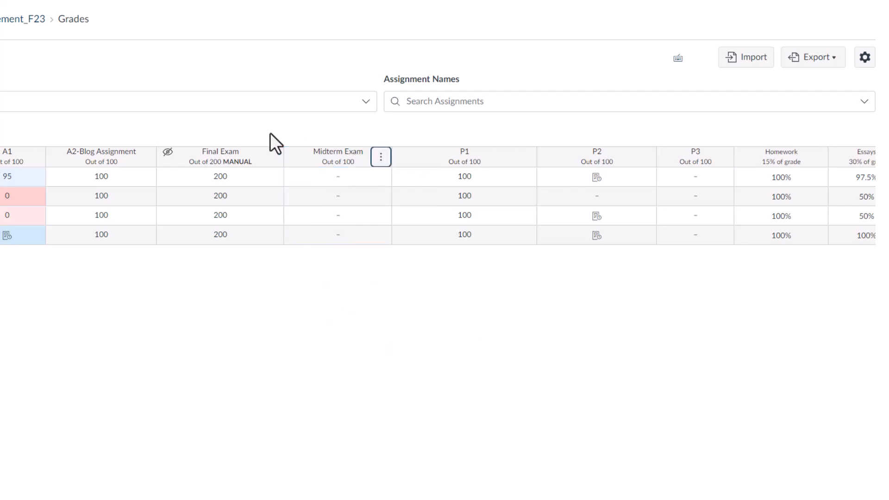
Step: Post the hidden Final Exam grades to Everyone
click(273, 157)
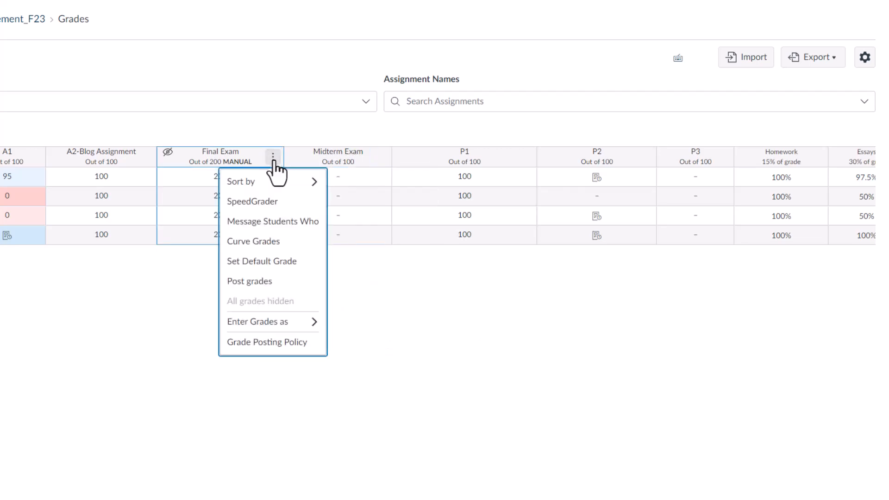
click(272, 282)
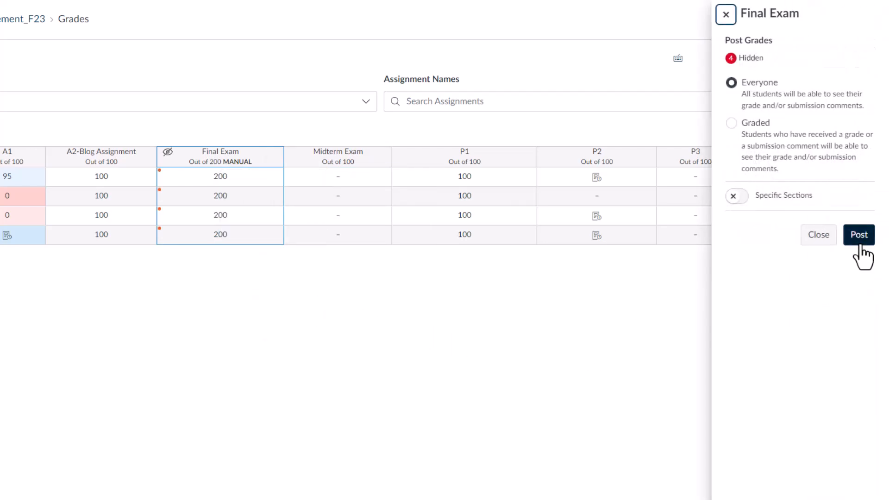
click(860, 236)
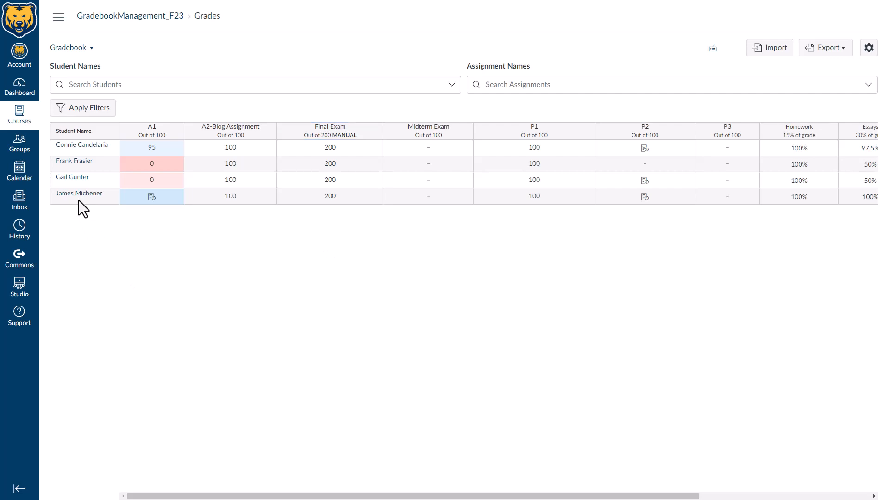
Step: Review the A1 score details on the first student's individual grades page, and return to the gradebook
click(65, 146)
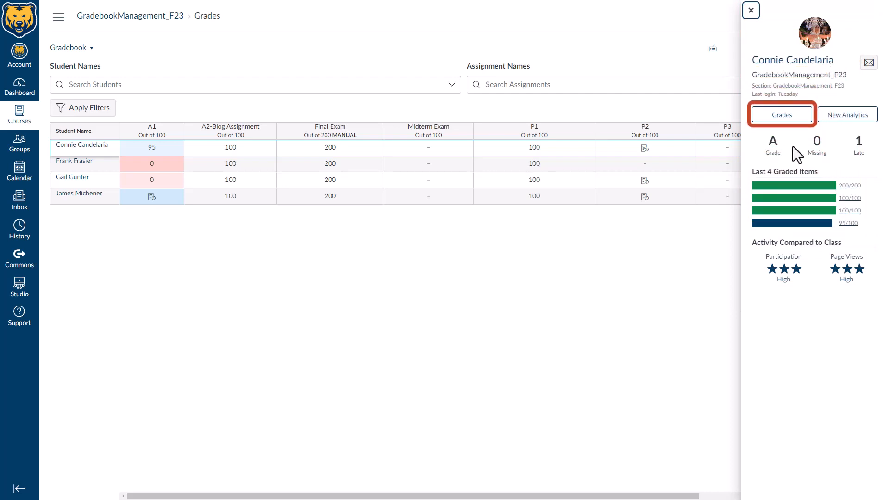
click(791, 122)
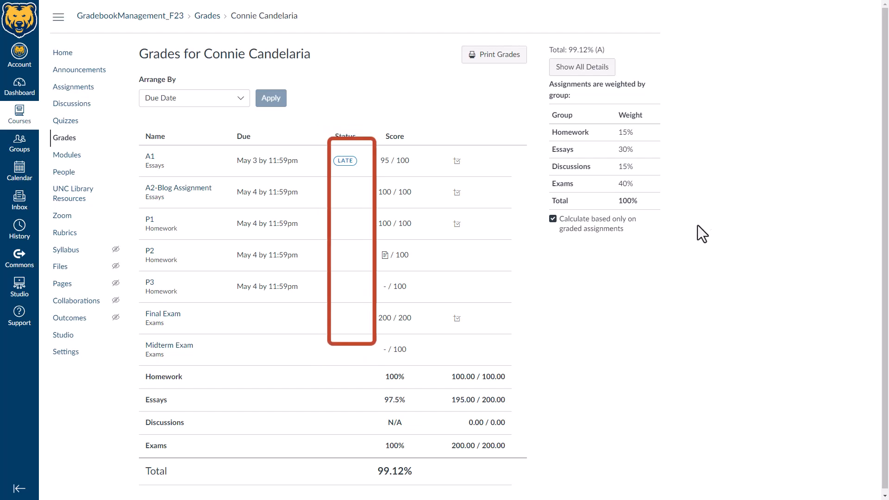
click(458, 167)
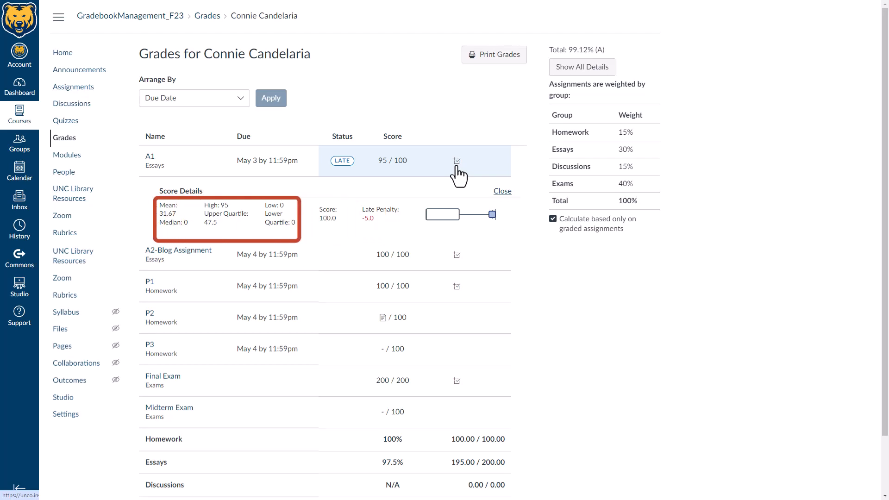
click(457, 168)
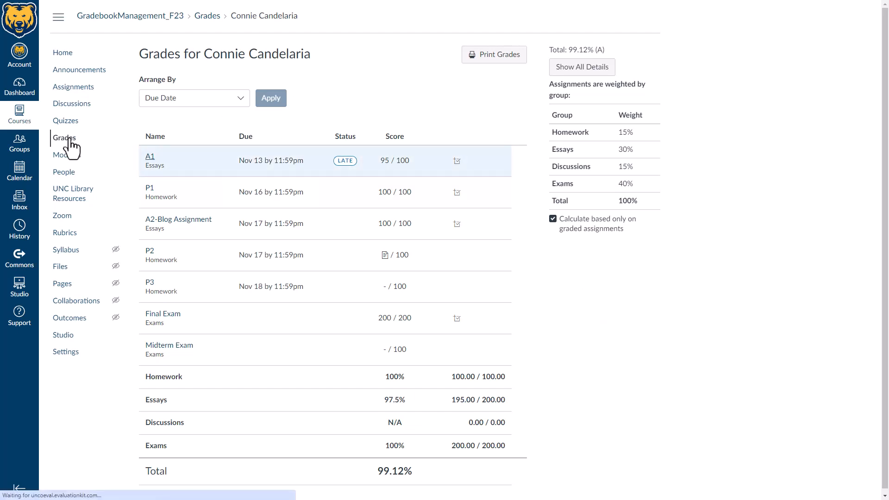
click(69, 139)
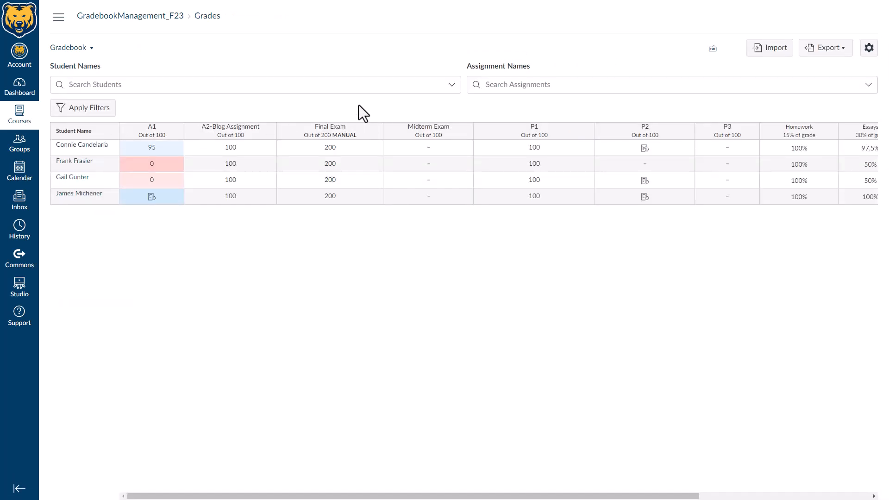
Step: View the summary cards of the first and second students and the second student's A1 grade details
click(73, 146)
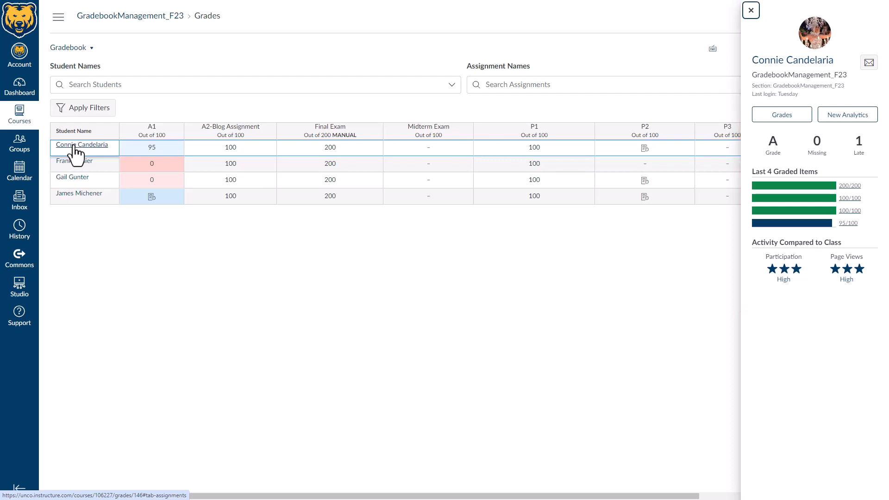
click(176, 165)
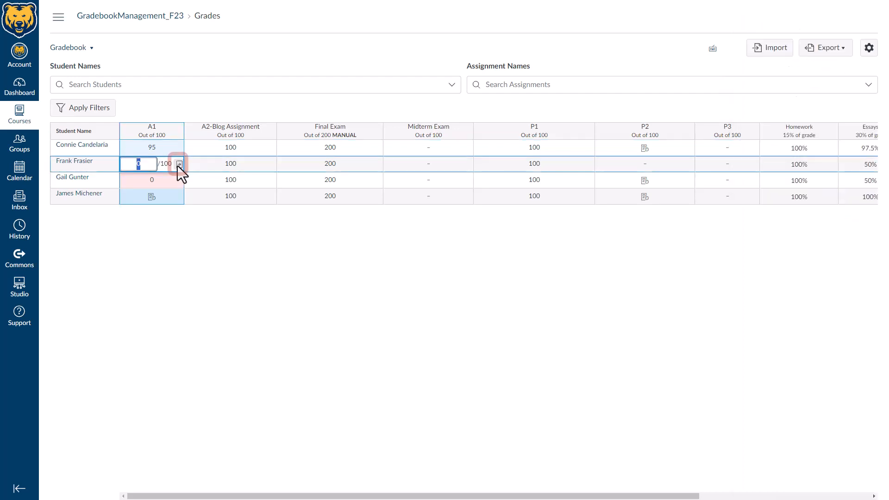
click(177, 167)
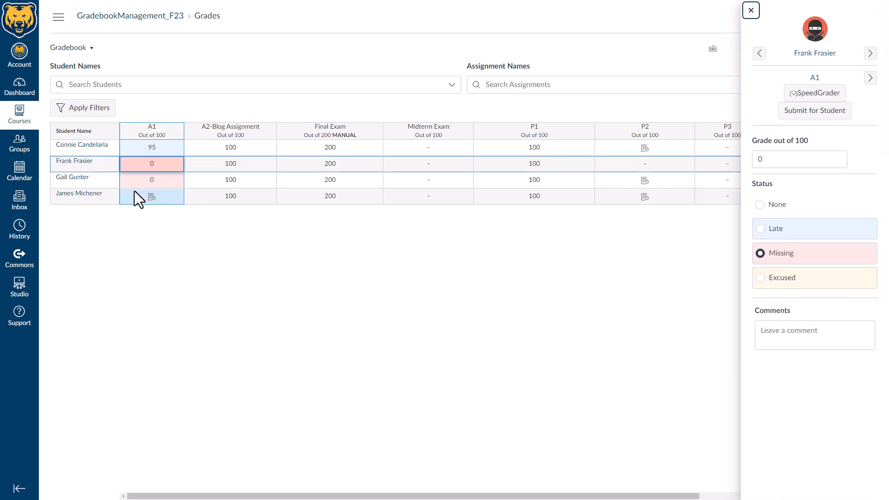
click(83, 166)
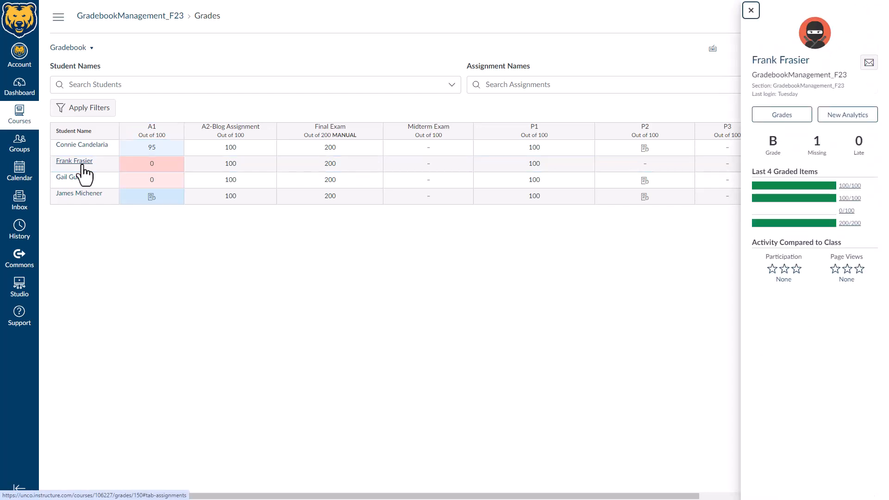
Step: Change the second student's A1 status to Excused
click(163, 167)
click(176, 165)
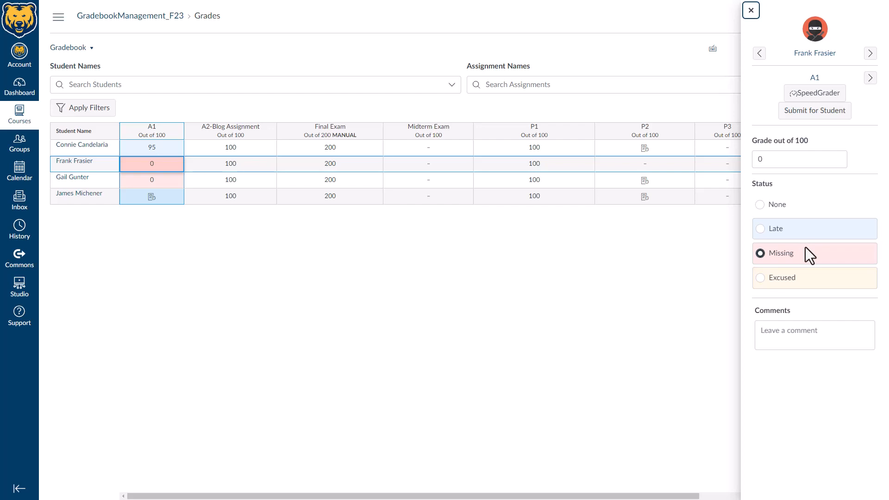
click(760, 278)
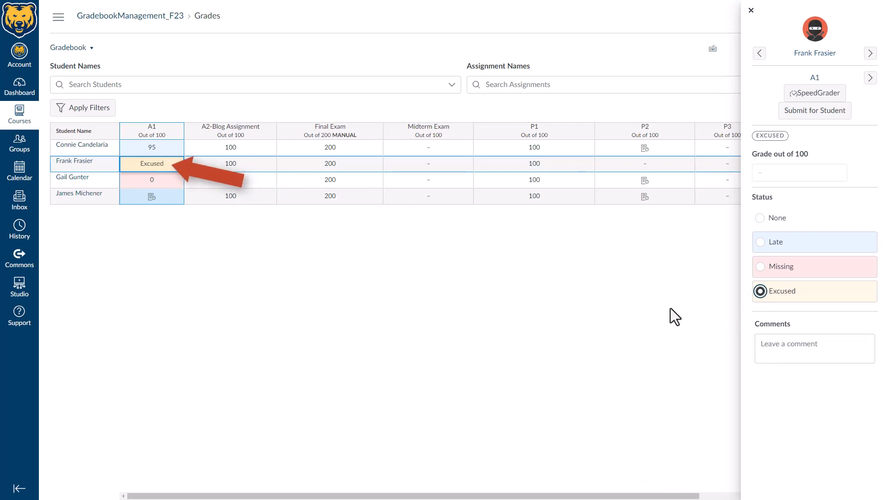
click(582, 281)
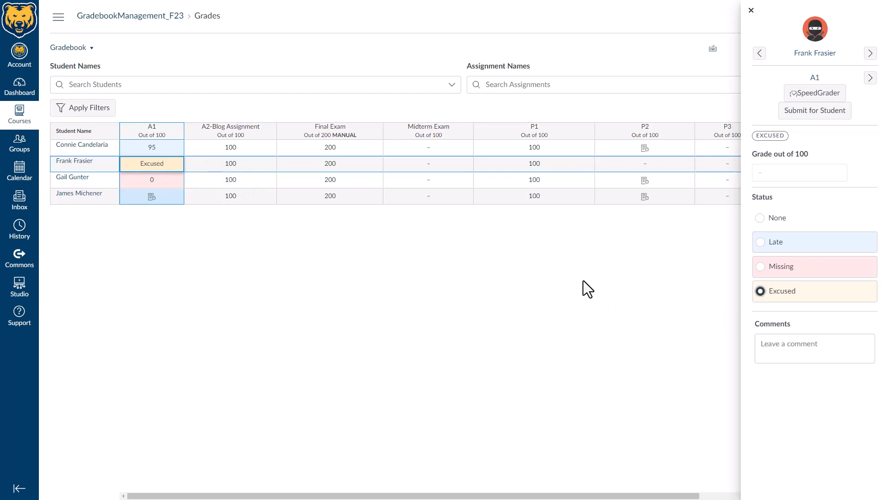
Step: Set the third student's A1 grade to 100 in the grade details
click(163, 181)
click(176, 180)
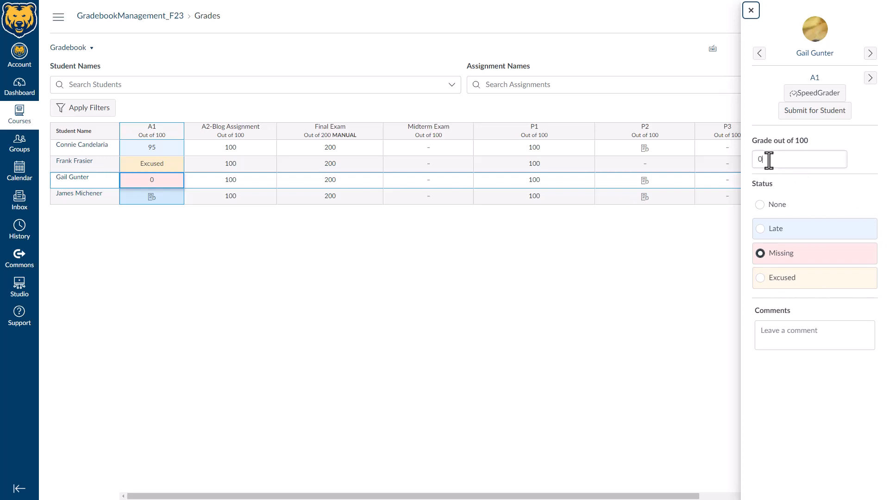
drag(769, 159, 750, 162)
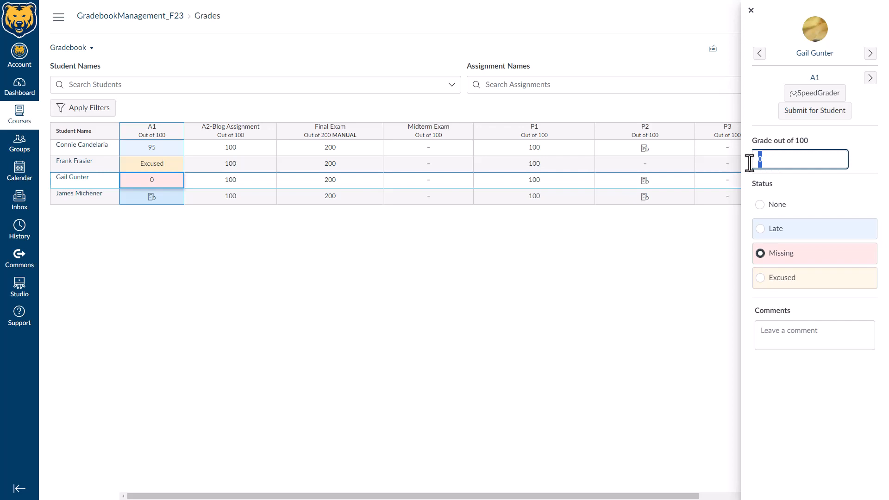
text(100)
Step: Mark the third student's A1 as Late by 4 days and close the grade details
click(761, 229)
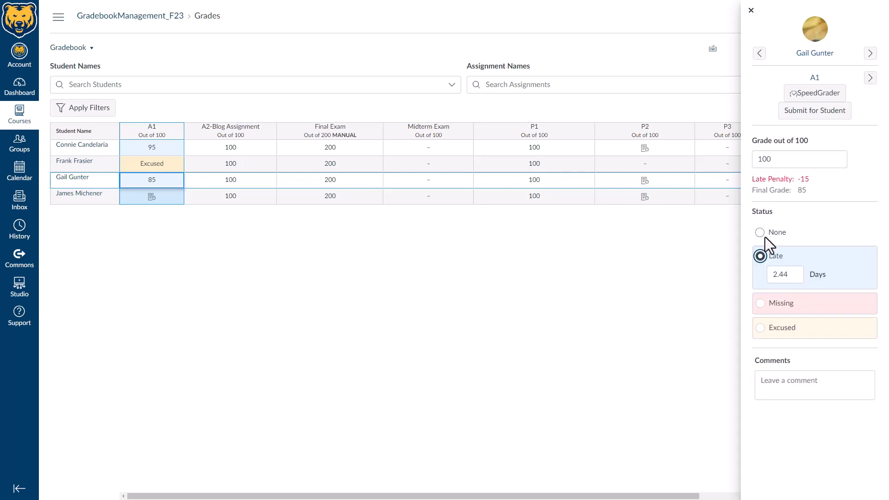
drag(790, 273, 767, 276)
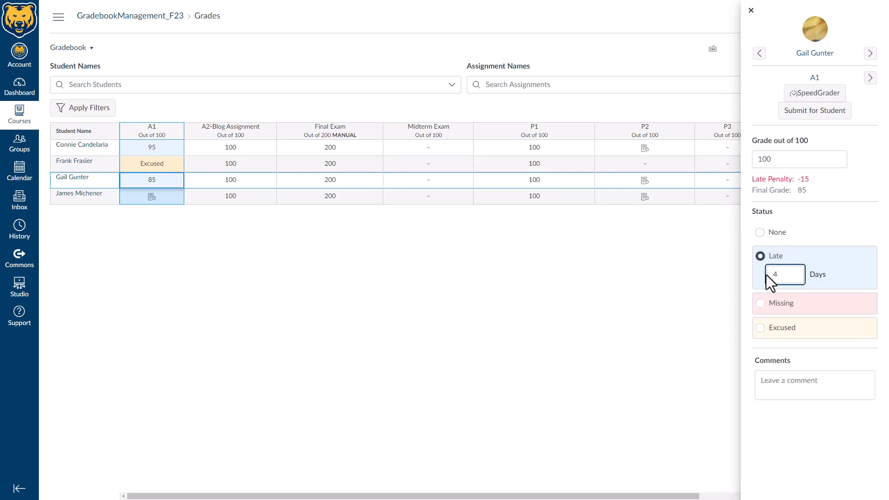
click(718, 264)
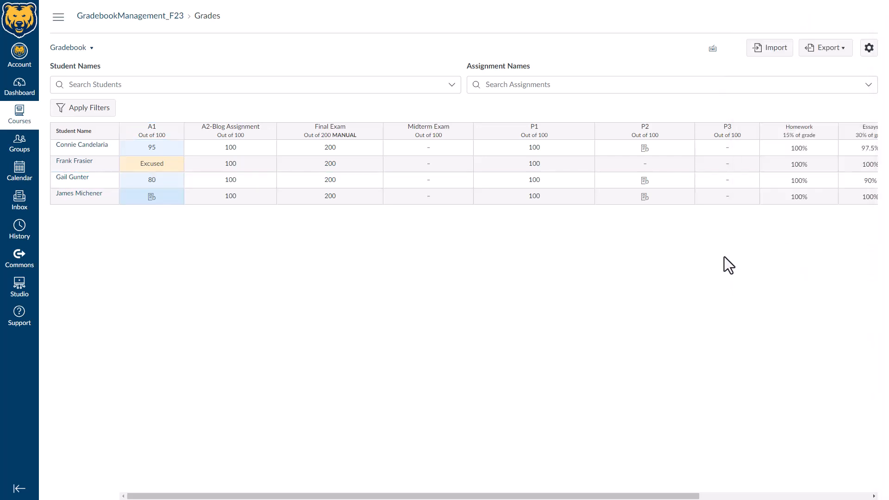
Step: Change the third student's A1 status to None and close the grade details
click(177, 182)
click(179, 180)
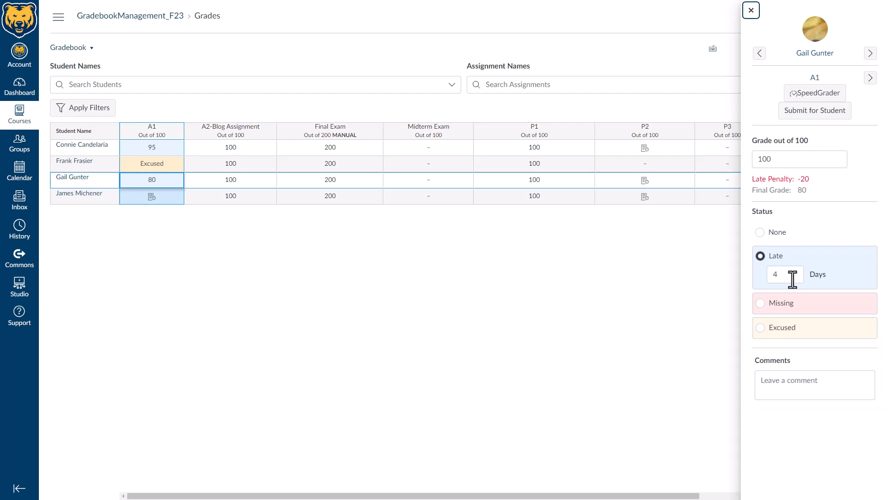
click(766, 231)
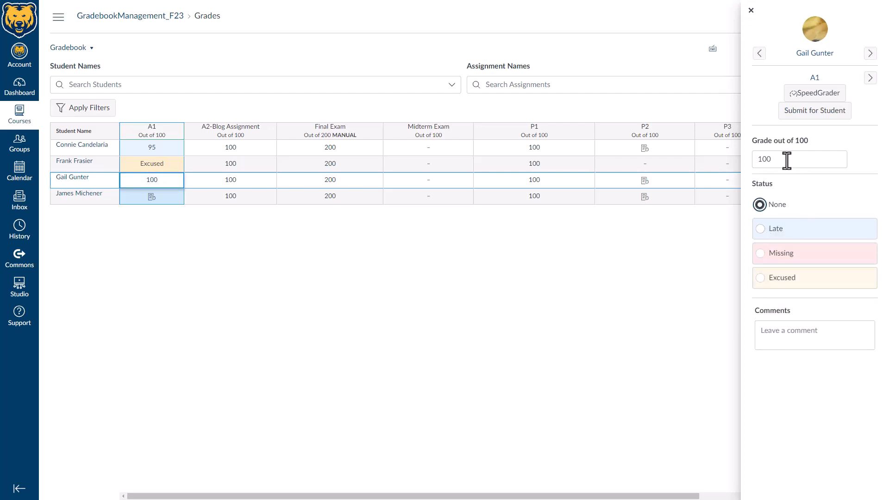
click(724, 243)
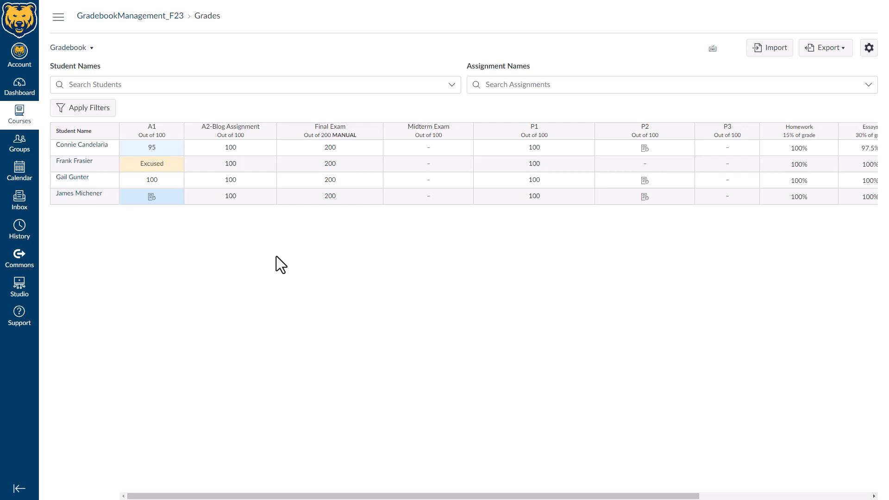
Step: Open the first student's New Analytics and view the Weekly Online Activity and Communication data
click(96, 145)
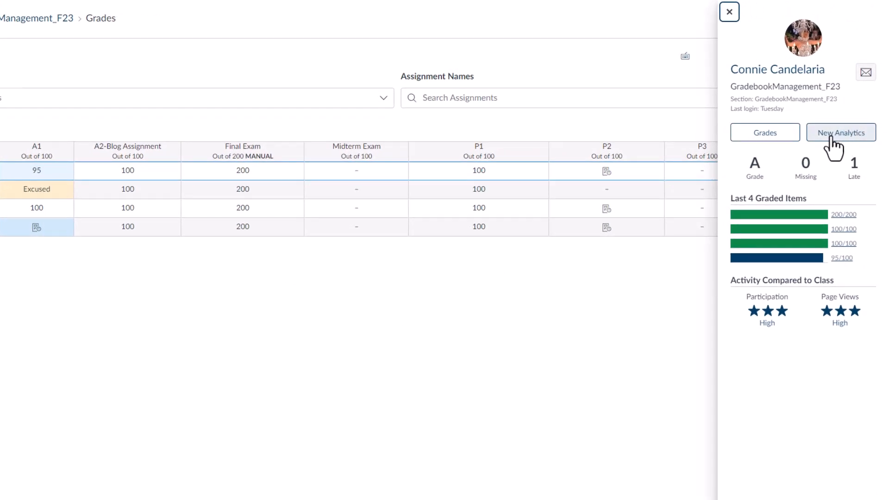
click(831, 137)
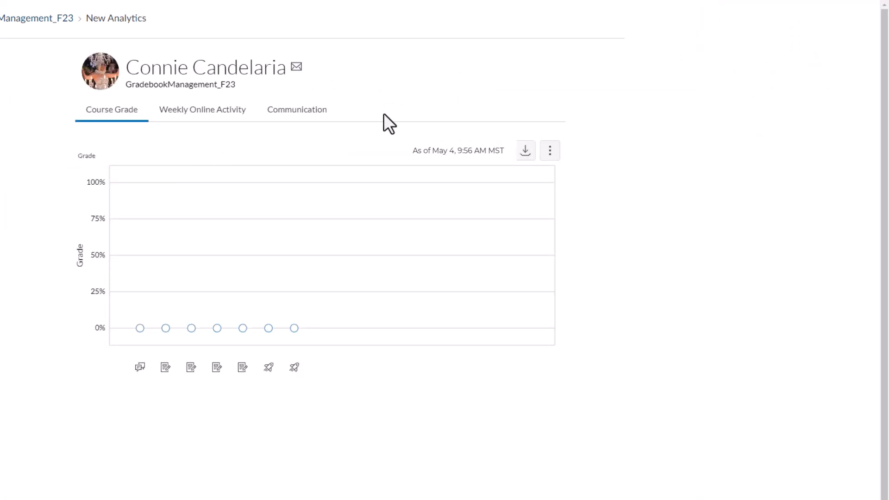
click(207, 121)
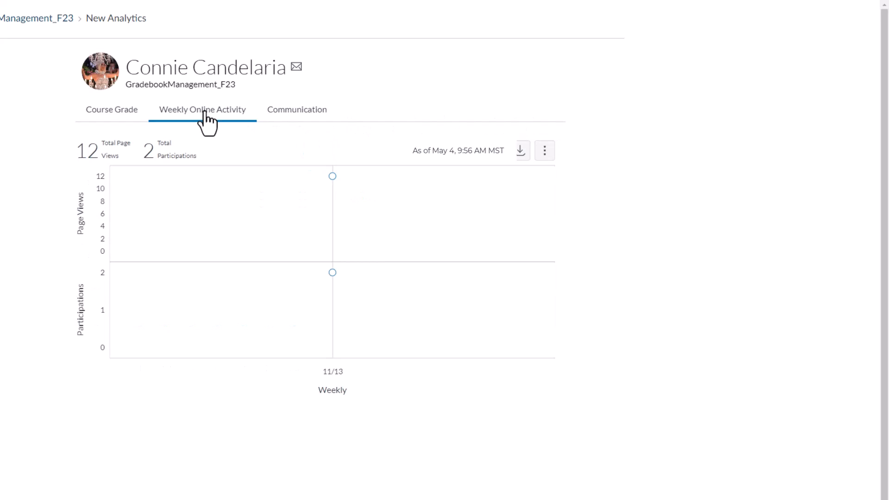
click(309, 123)
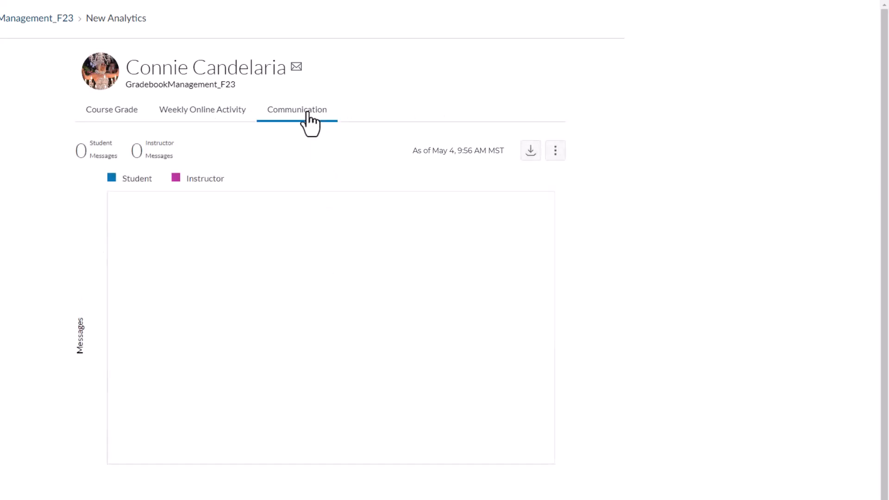
Step: View the first student's Course Grade chart in New Analytics and return to the GradebookManagement_F23 home page
click(117, 116)
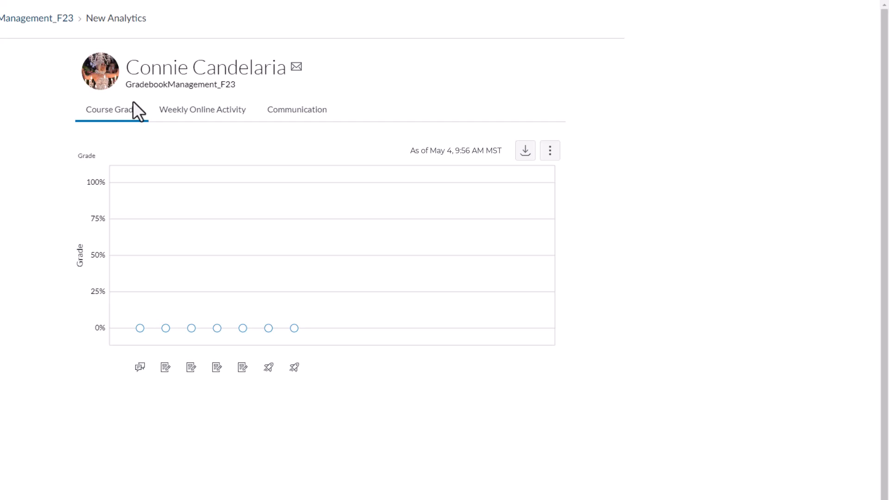
click(64, 52)
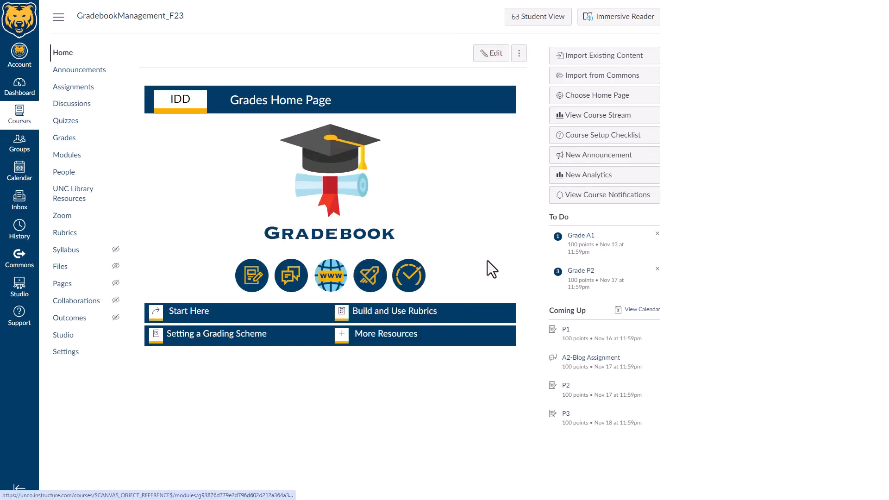
Step: Open New Analytics for the whole GradebookManagement_F23 course and examine the Weekly Online Activity charts and resources table
click(578, 176)
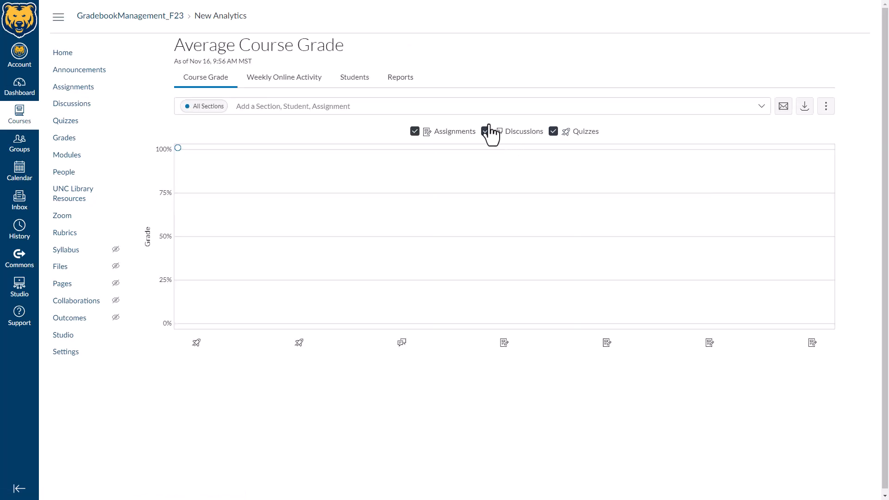
click(305, 89)
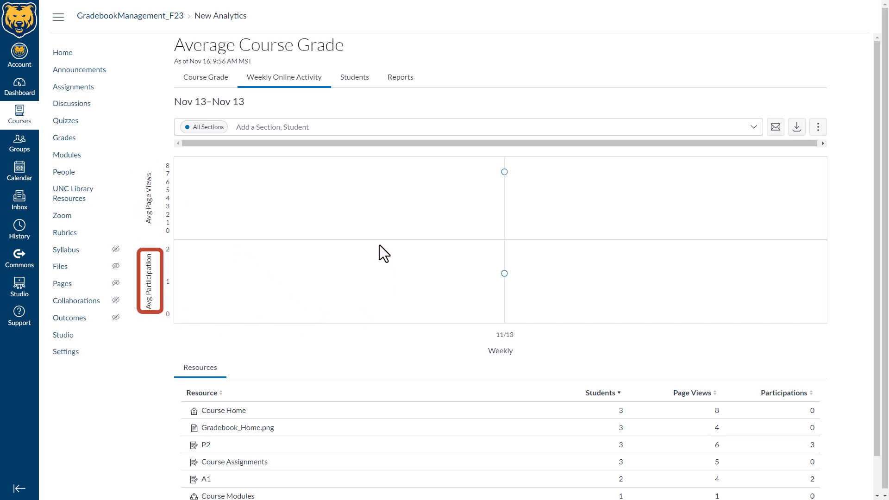
scroll(340, 312, down, 1)
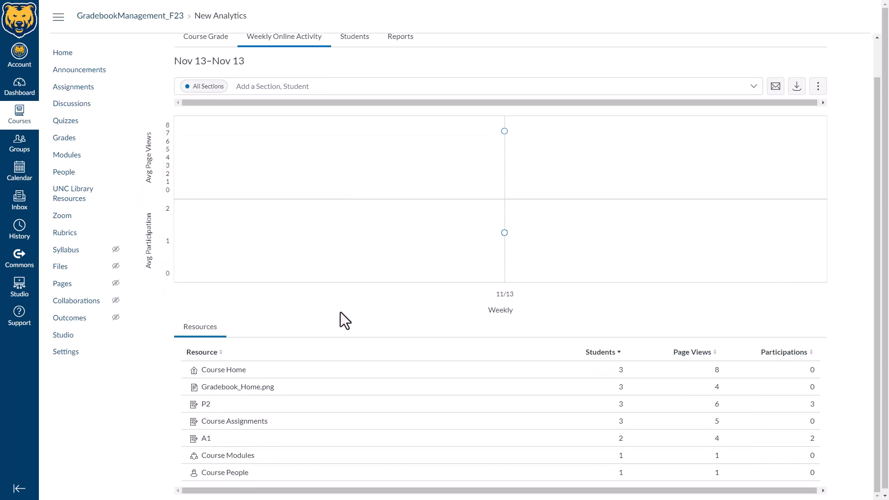
scroll(285, 278, up, 1)
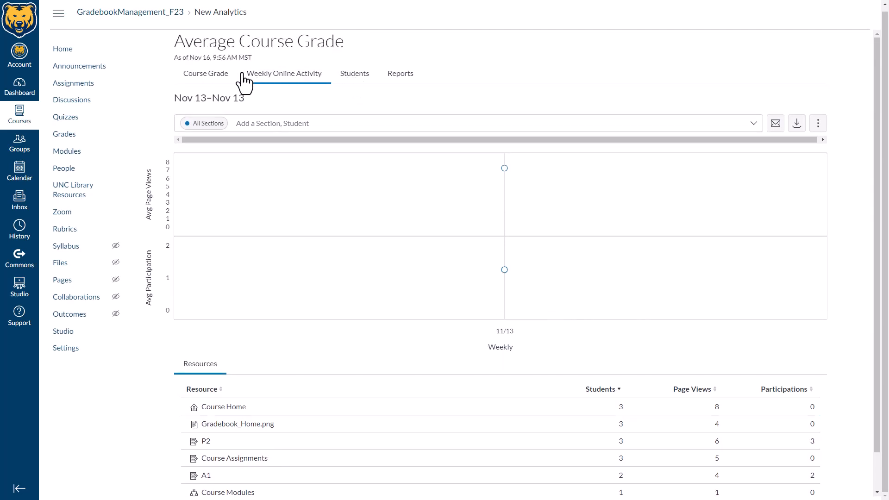
Step: Review the class's Course Grade, Students and Reports views in New Analytics and return to the course home page
click(201, 82)
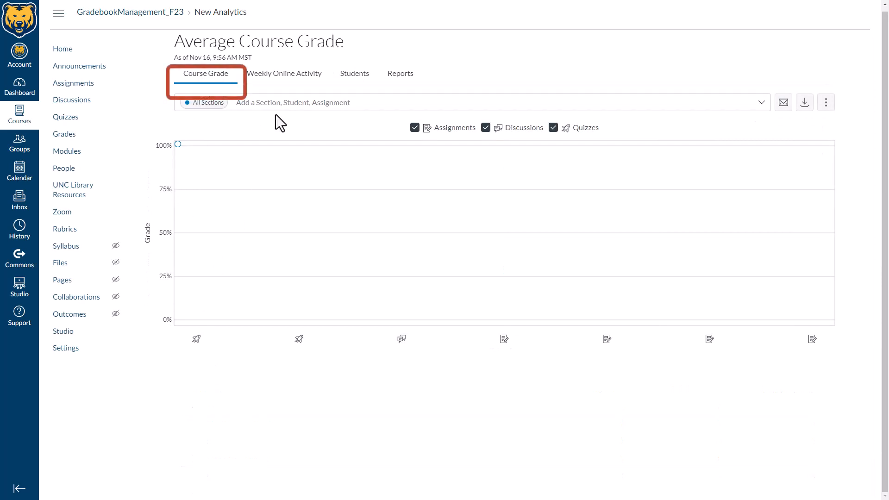
click(351, 79)
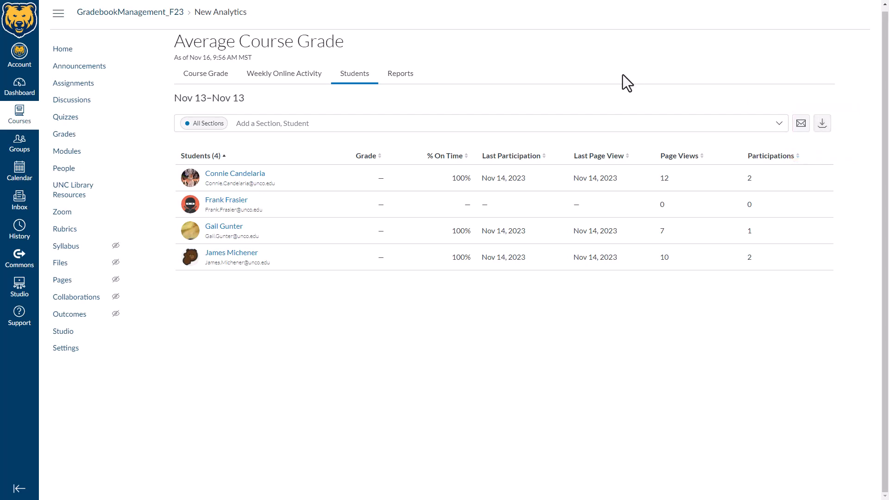
click(407, 77)
click(69, 54)
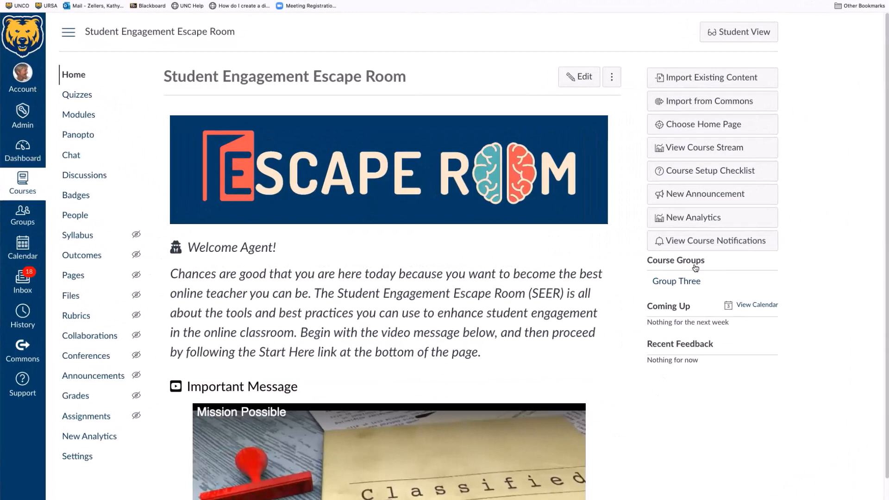
Step: Open New Analytics for the Student Engagement Escape Room course and view the earliest weeks of Weekly Online Activity
click(696, 218)
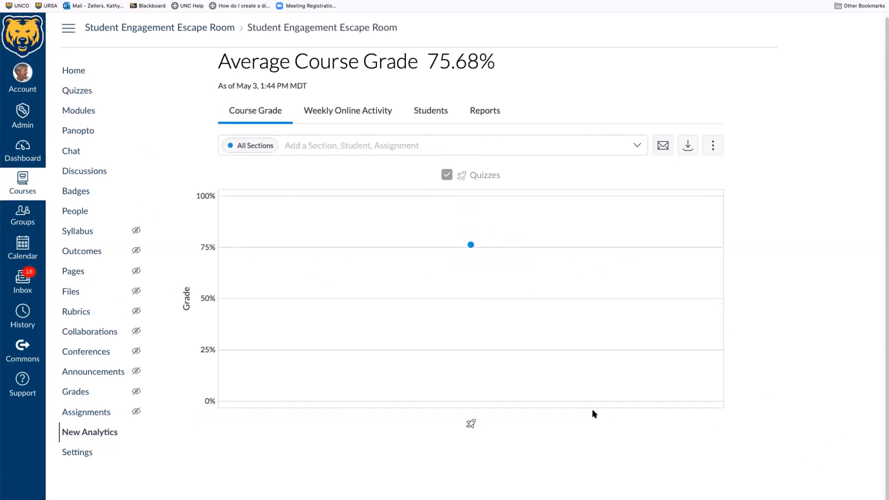
click(337, 114)
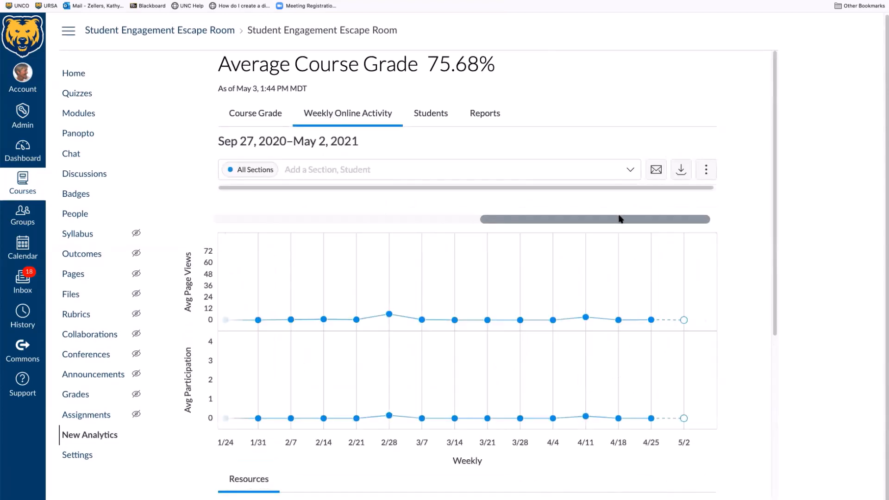
drag(621, 220, 291, 224)
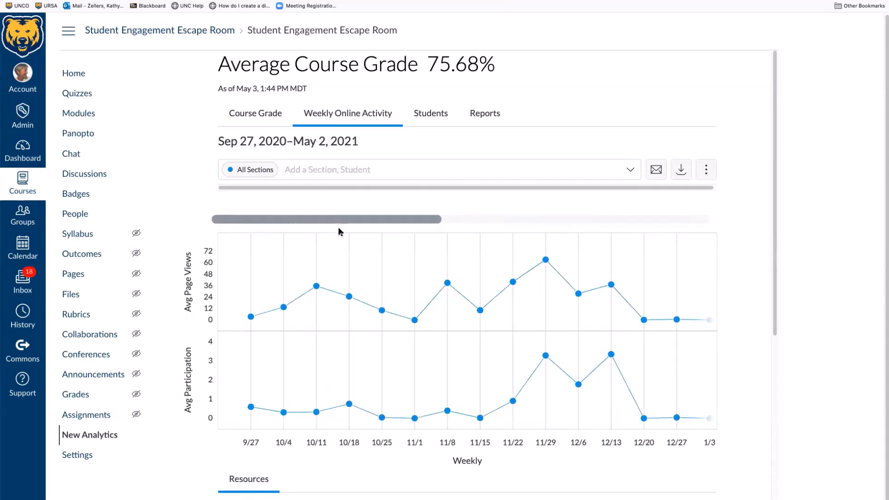
Step: Examine the Escape Room course's Students analytics table and its list of available reports
click(434, 116)
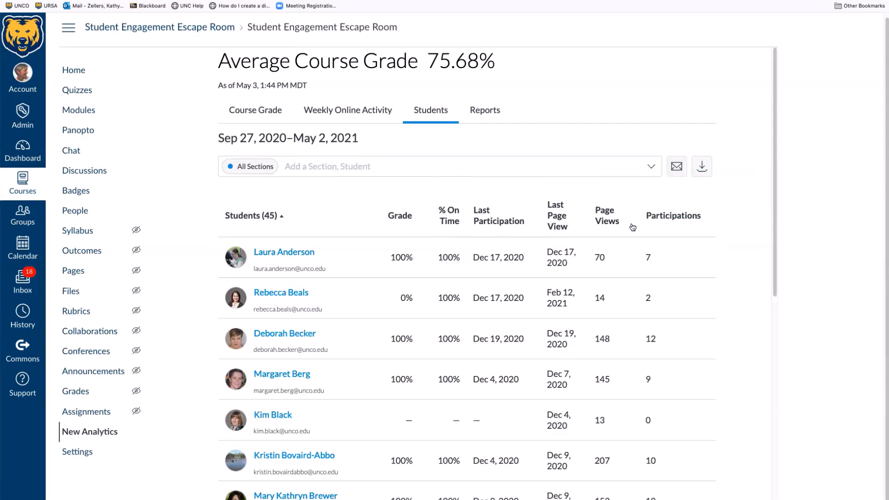
scroll(563, 407, down, 2)
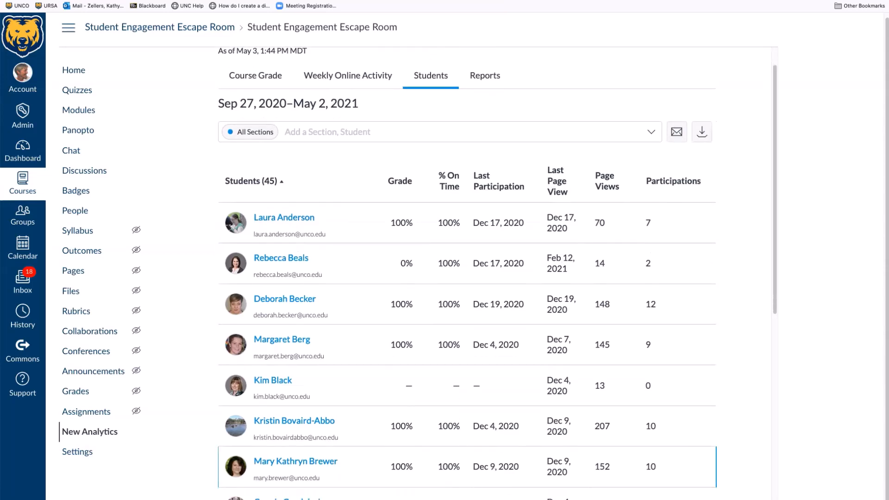
scroll(576, 461, up, 2)
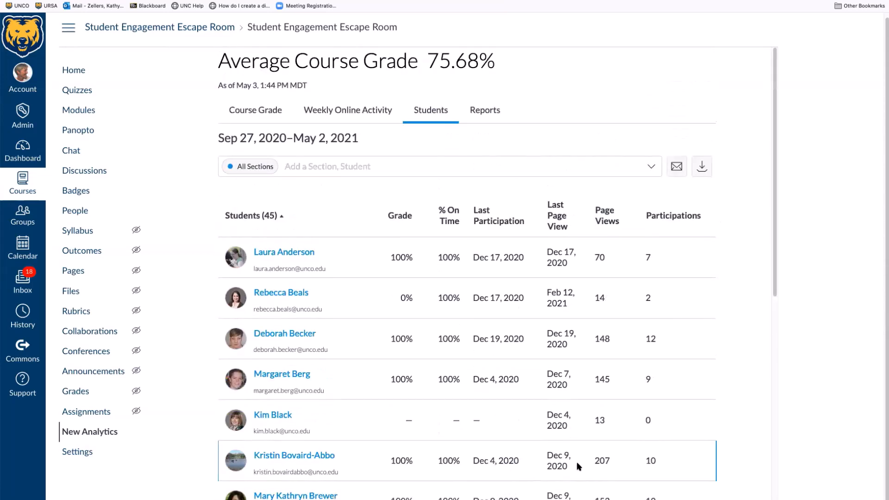
click(486, 111)
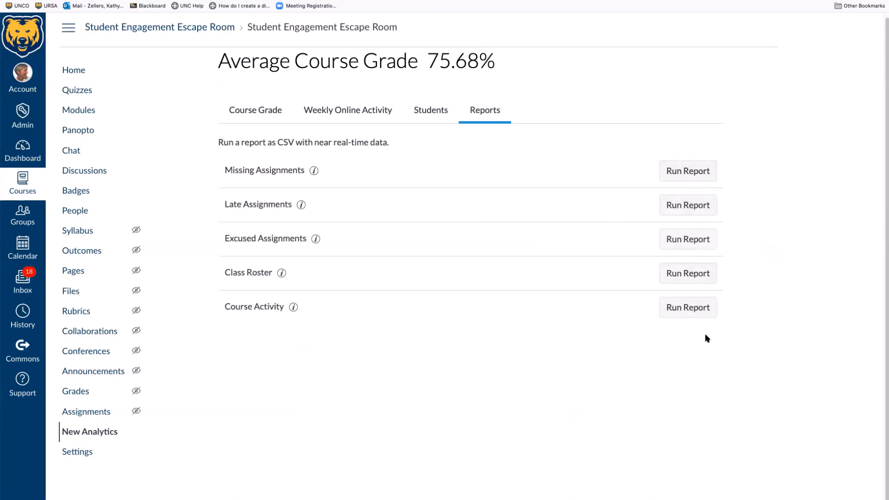
scroll(118, 17, up, 1)
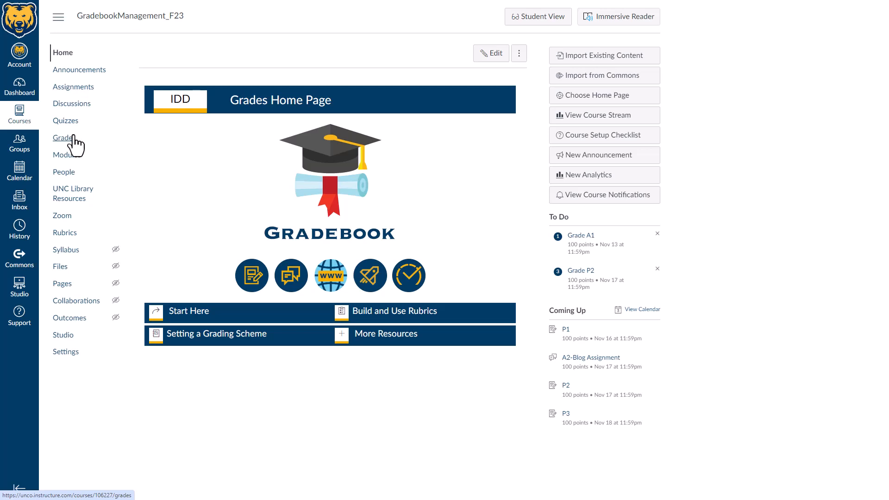
Step: Open the GradebookManagement_F23 gradebook and show the first student's summary card
click(73, 139)
click(84, 147)
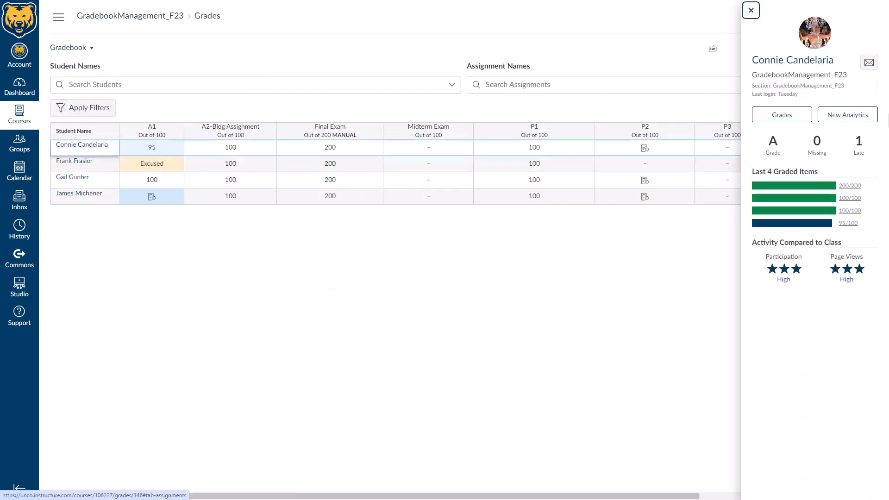